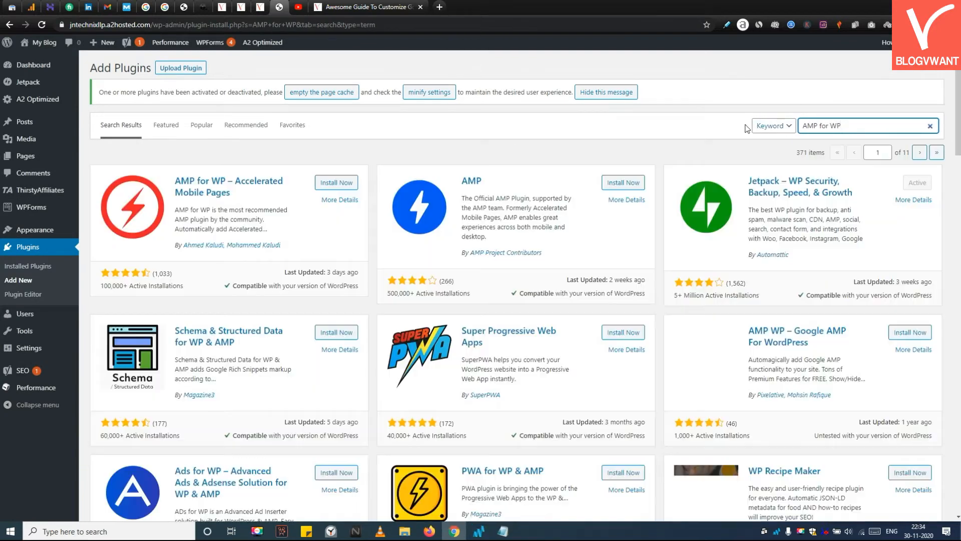
Step: Open the AMP for WP – Accelerated Mobile Pages plugin details and read through its description
{"action": "left_click", "coordinate": [249, 185]}
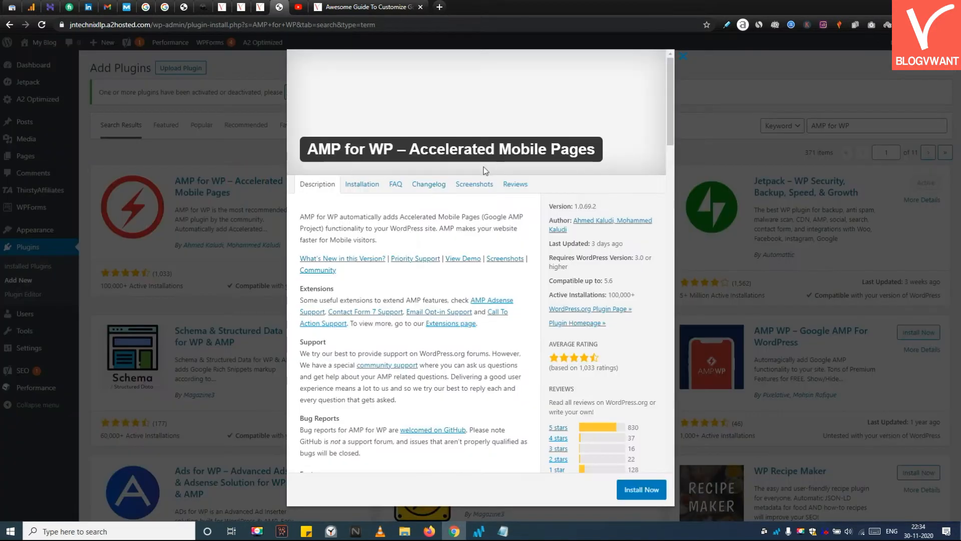
{"action": "scroll", "coordinate": [483, 254], "scroll_direction": "down", "scroll_amount": 1}
{"action": "scroll", "coordinate": [482, 254], "scroll_direction": "down", "scroll_amount": 10}
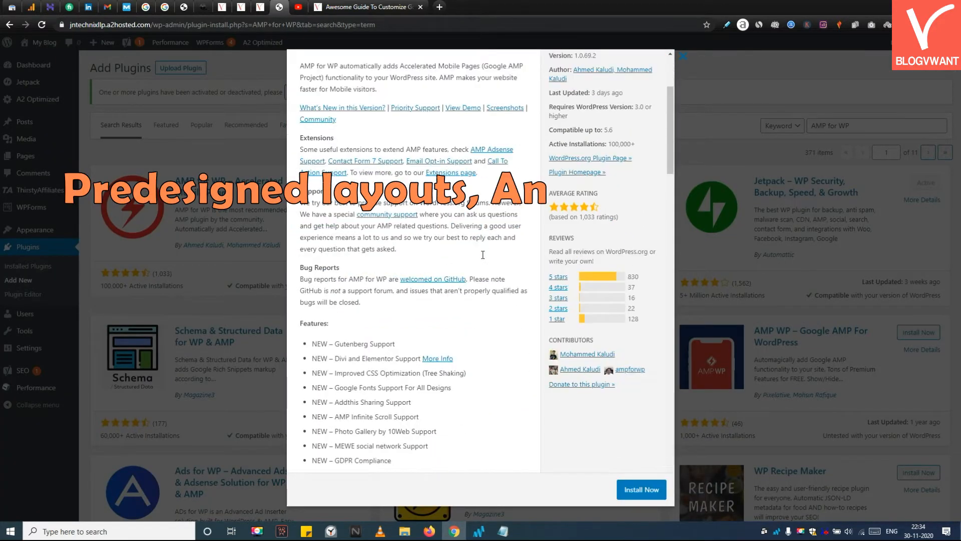
{"action": "scroll", "coordinate": [484, 259], "scroll_direction": "down", "scroll_amount": 8}
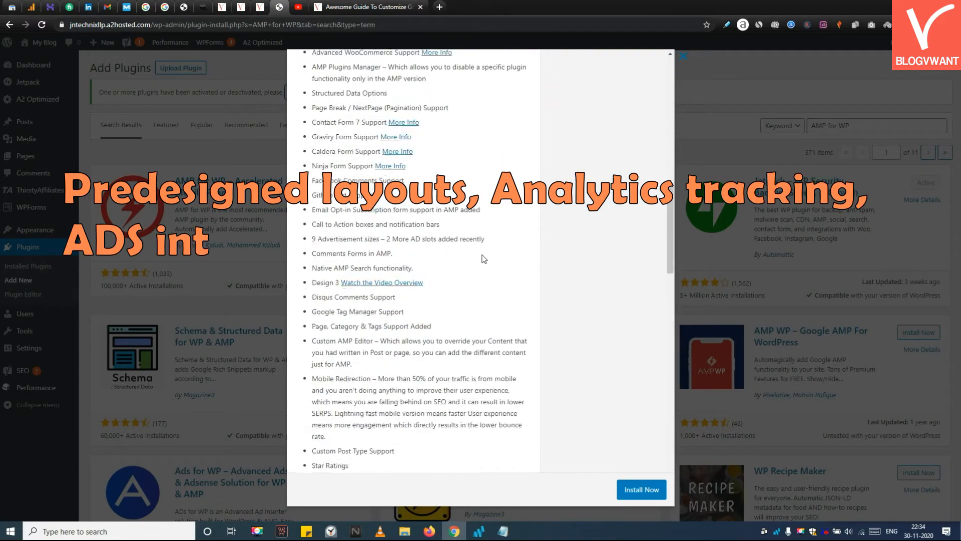
{"action": "scroll", "coordinate": [482, 254], "scroll_direction": "down", "scroll_amount": 15}
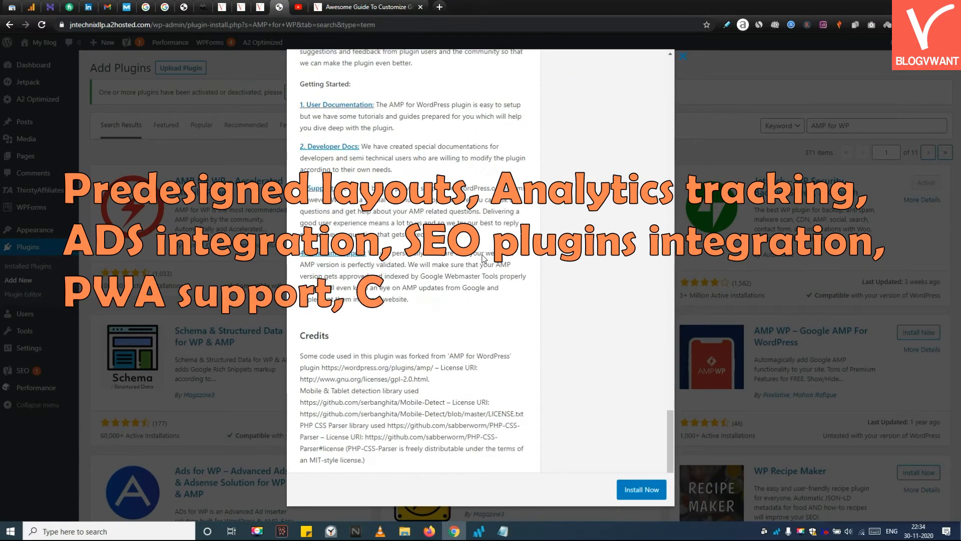
{"action": "scroll", "coordinate": [483, 257], "scroll_direction": "up", "scroll_amount": 10}
{"action": "scroll", "coordinate": [482, 255], "scroll_direction": "up", "scroll_amount": 15}
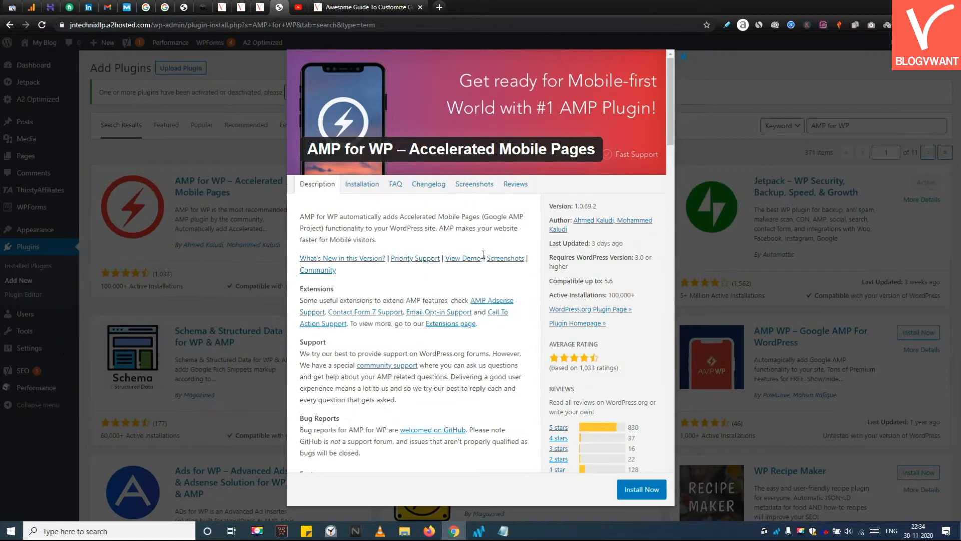
Step: Install and activate the AMP for WP – Accelerated Mobile Pages plugin
{"action": "left_click", "coordinate": [642, 489]}
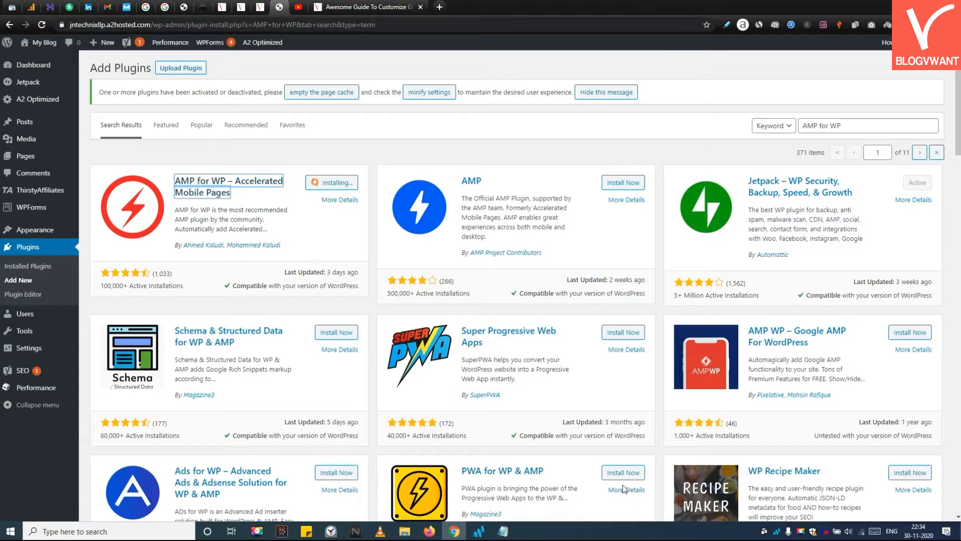
{"action": "left_click", "coordinate": [355, 189]}
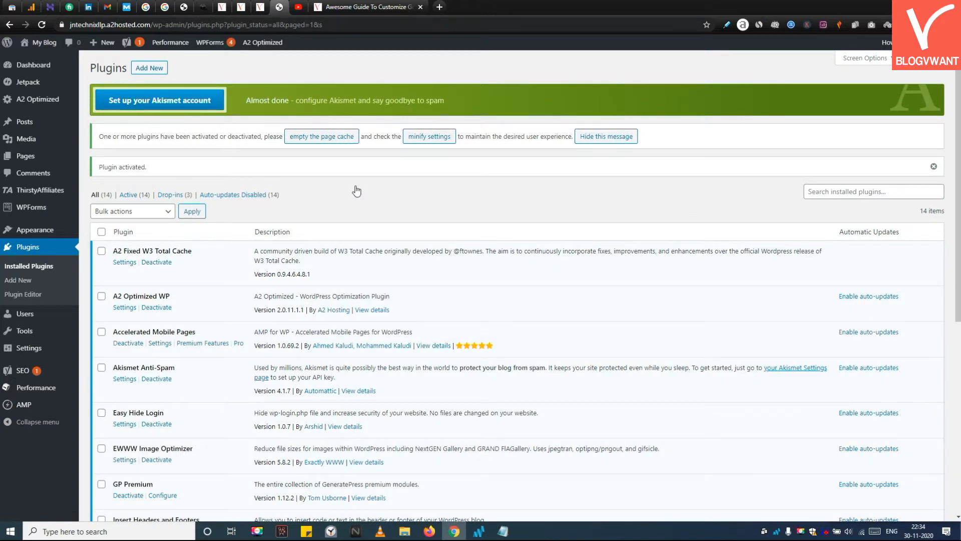
Step: Open the Accelerated Mobile Pages plugin settings and switch the setup mode to Advance Setup
{"action": "scroll", "coordinate": [607, 268], "scroll_direction": "down", "scroll_amount": 7}
{"action": "scroll", "coordinate": [214, 317], "scroll_direction": "up", "scroll_amount": 7}
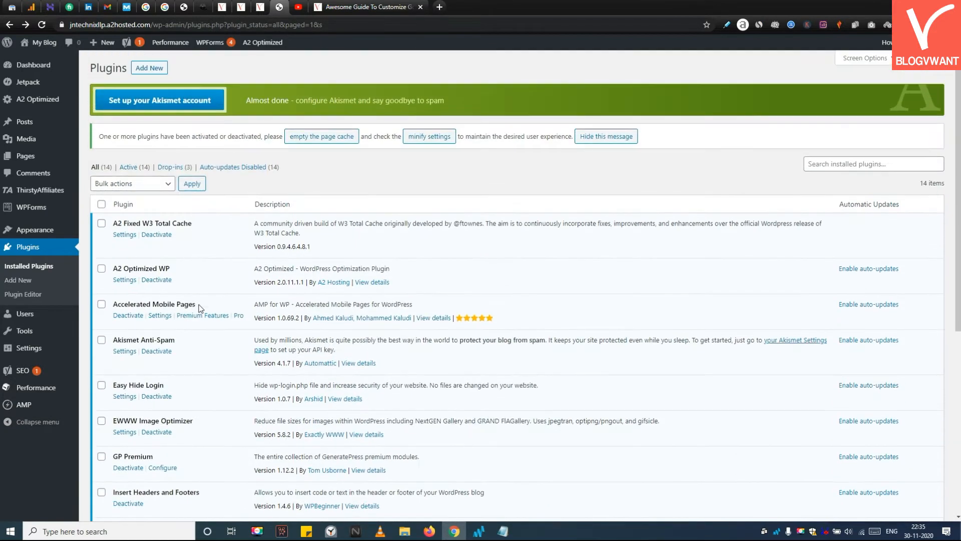
{"action": "left_click", "coordinate": [161, 316]}
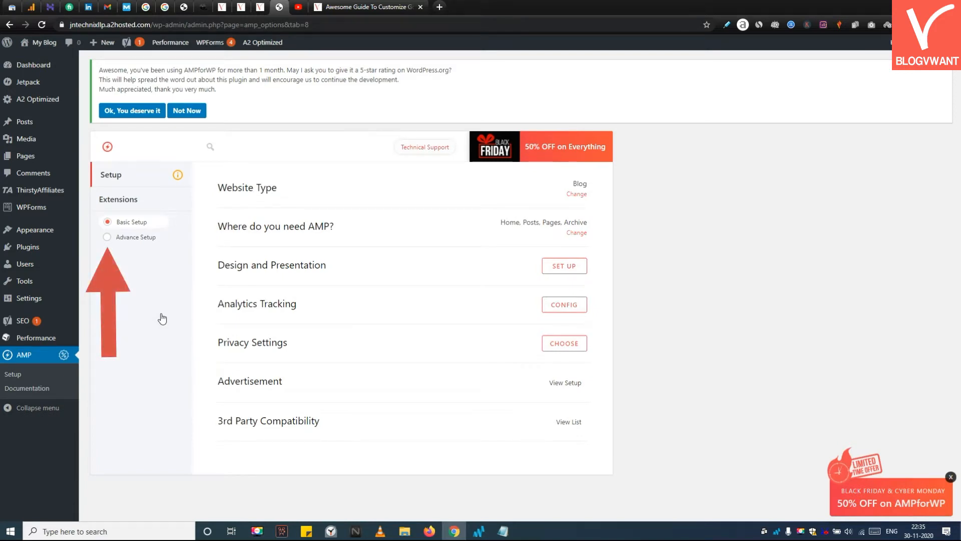
{"action": "left_click", "coordinate": [153, 238]}
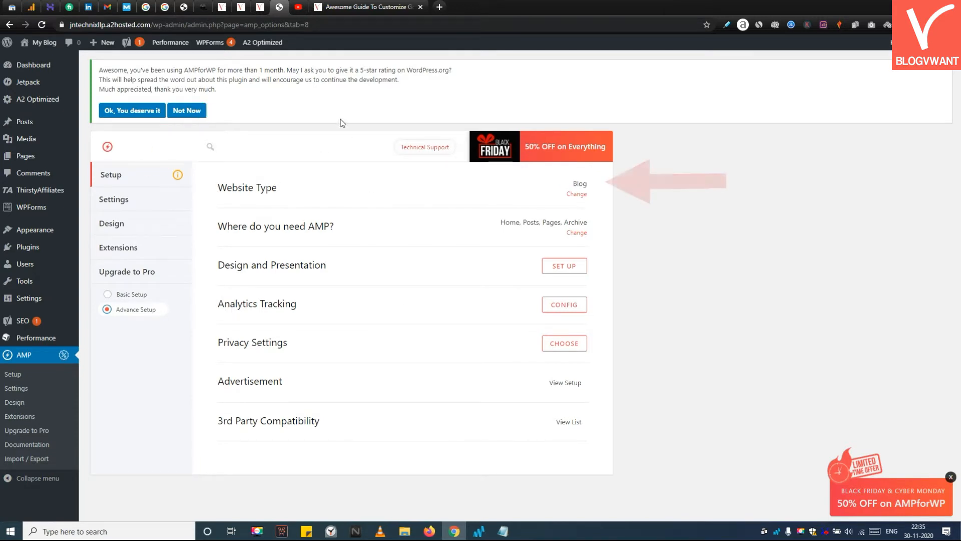
Step: Set the website type to Blog
{"action": "left_click", "coordinate": [581, 186]}
{"action": "left_click", "coordinate": [817, 99]}
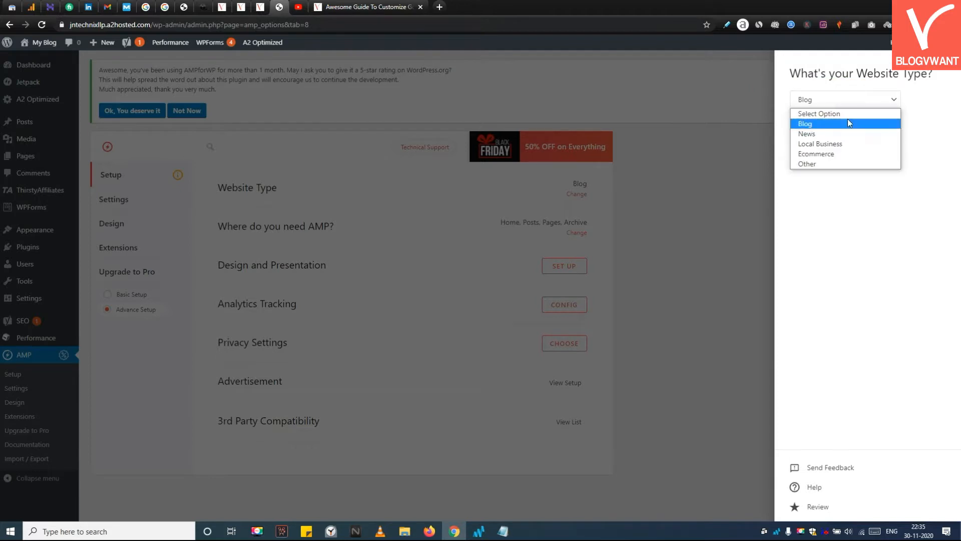
{"action": "left_click", "coordinate": [851, 124]}
{"action": "left_click", "coordinate": [717, 173]}
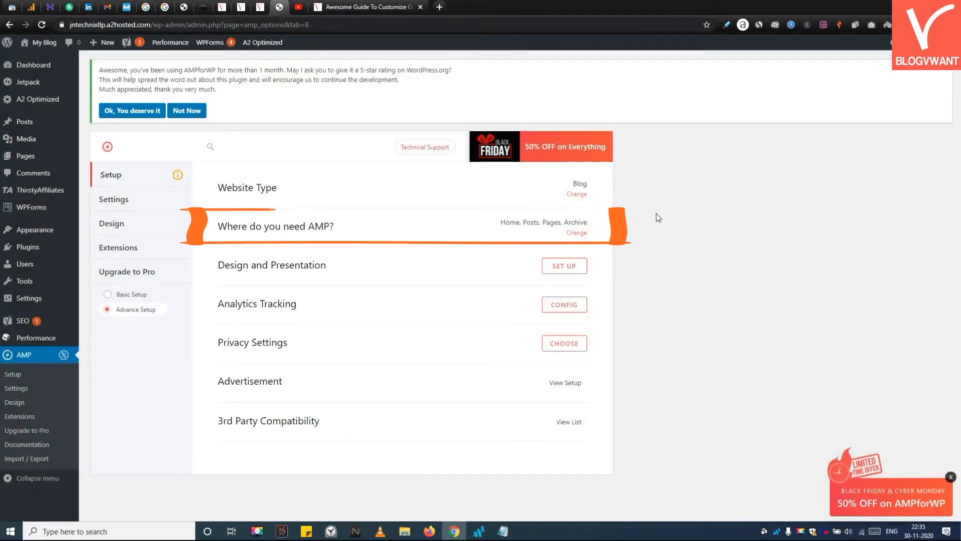
Step: Restrict where AMP is used by unchecking Homepage and Pages, leaving Posts and Archives
{"action": "left_click", "coordinate": [577, 233]}
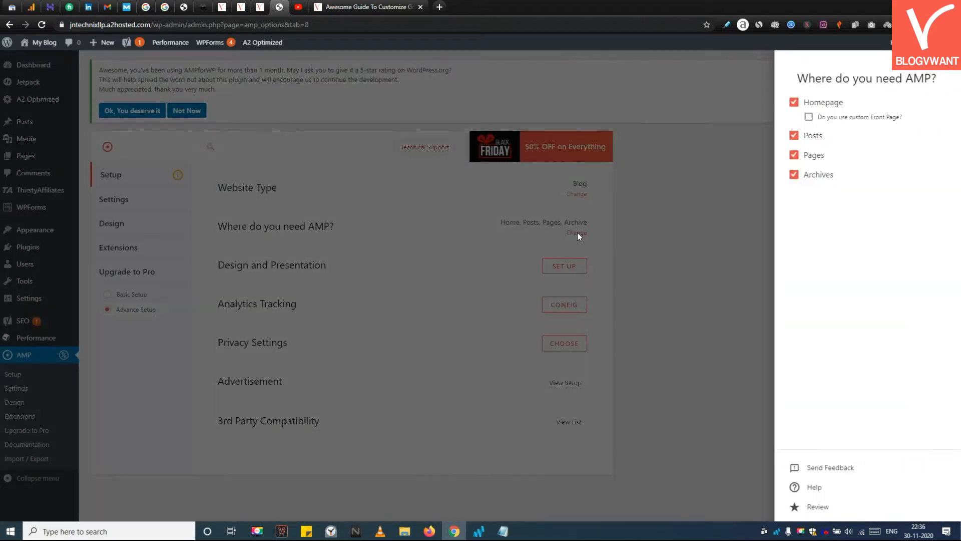
{"action": "left_click", "coordinate": [794, 102]}
{"action": "left_click", "coordinate": [794, 135]}
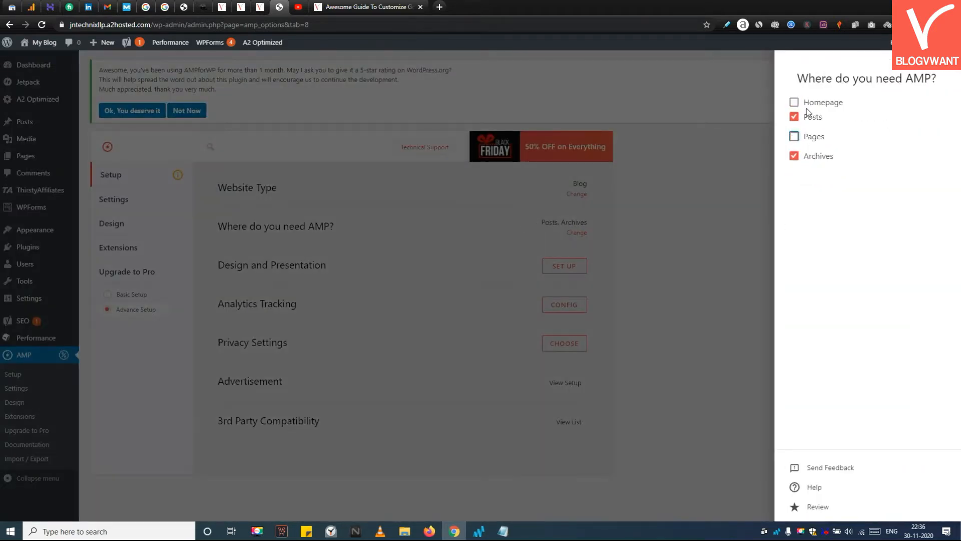
{"action": "left_click", "coordinate": [728, 134]}
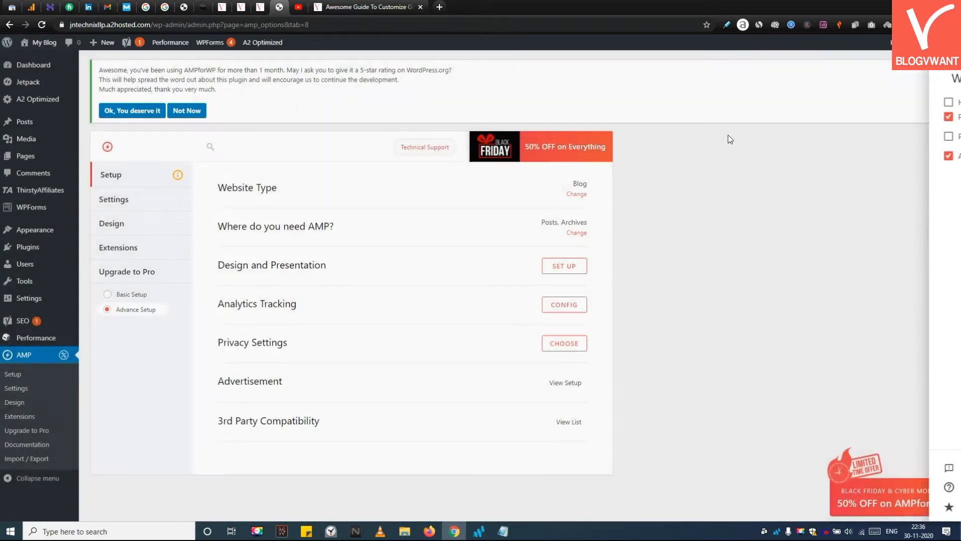
Step: Open the Analytics Tracking setup and choose Google Tag Manager as the analytics type
{"action": "left_click", "coordinate": [559, 305]}
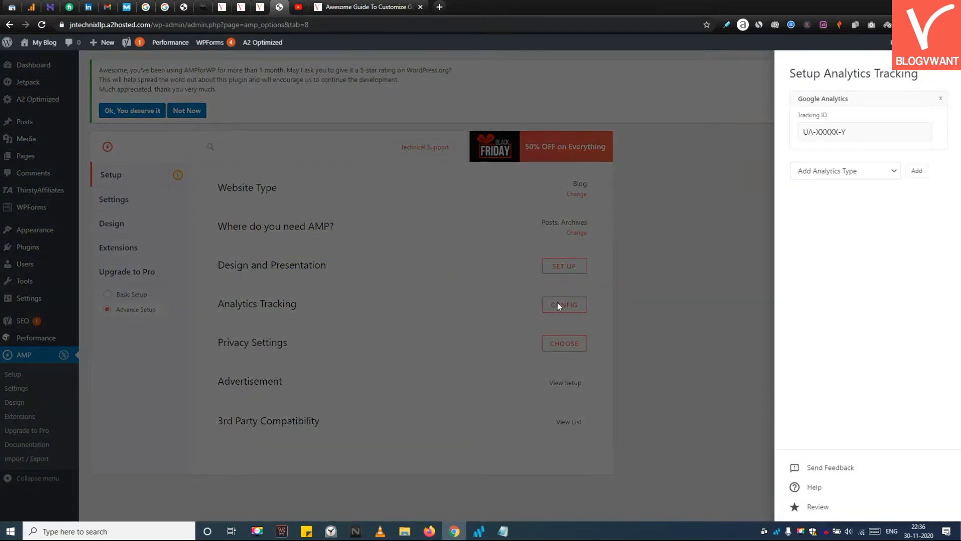
{"action": "left_click", "coordinate": [830, 173]}
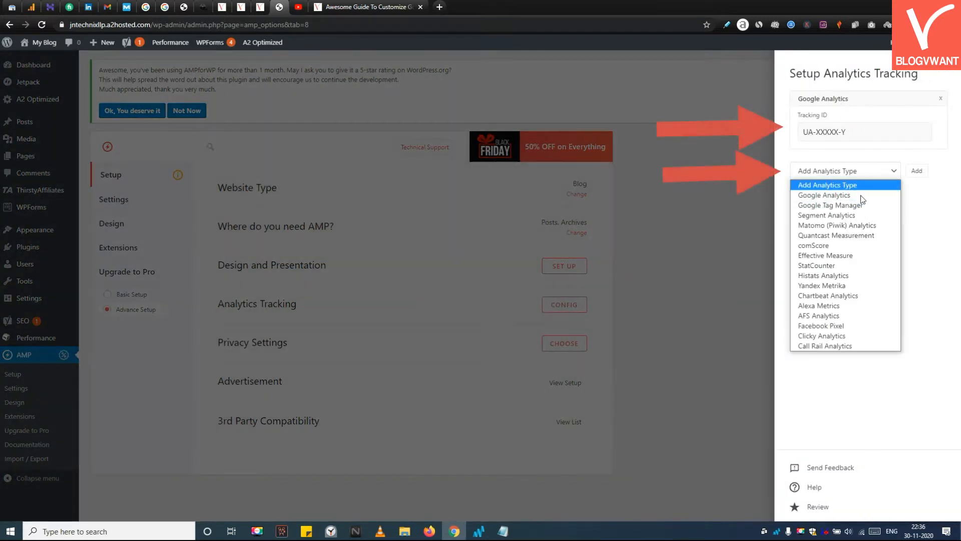
{"action": "left_click", "coordinate": [868, 206]}
{"action": "left_click", "coordinate": [730, 125]}
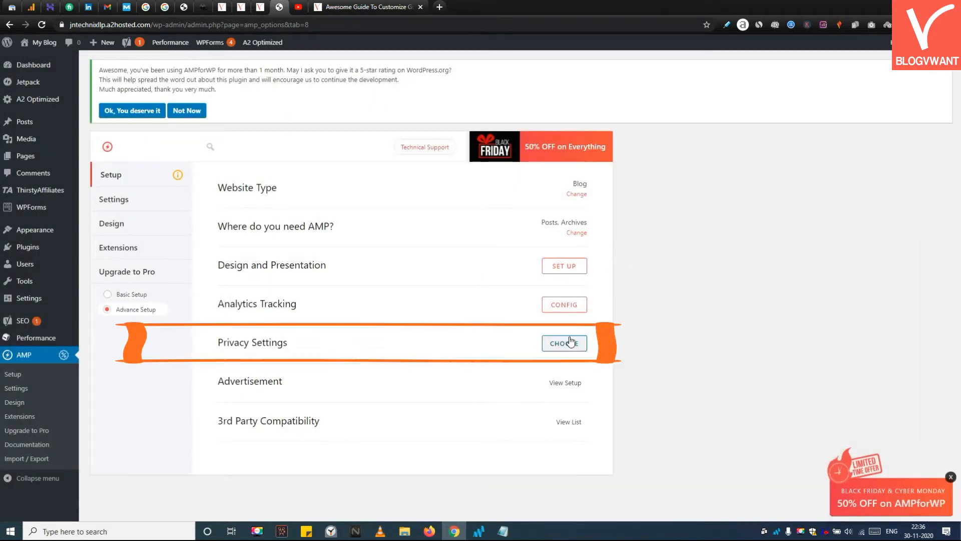
Step: Enable the Cookie Notice Bar and GDPR options in the Privacy Settings
{"action": "left_click", "coordinate": [570, 342]}
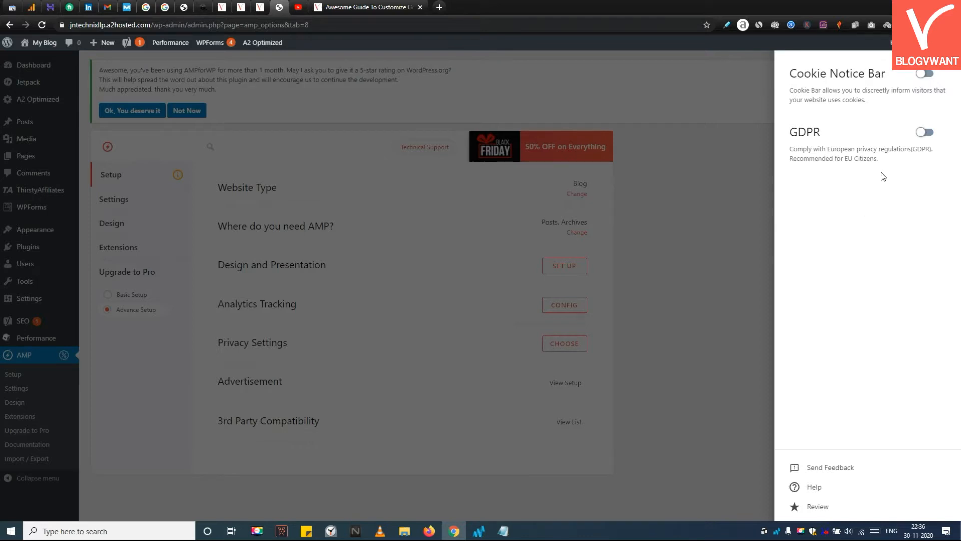
{"action": "left_click", "coordinate": [927, 74]}
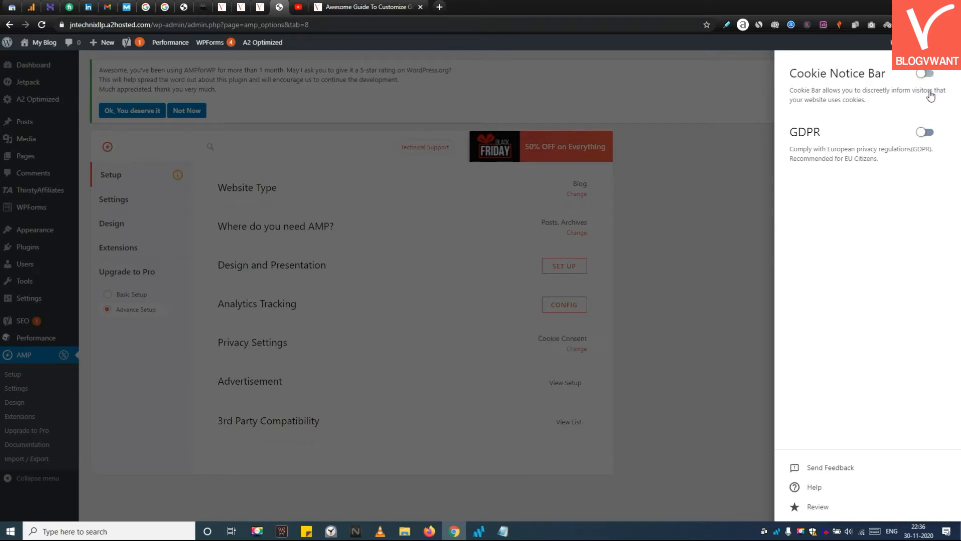
{"action": "left_click", "coordinate": [925, 132]}
{"action": "left_click", "coordinate": [927, 74]}
{"action": "left_click", "coordinate": [696, 199]}
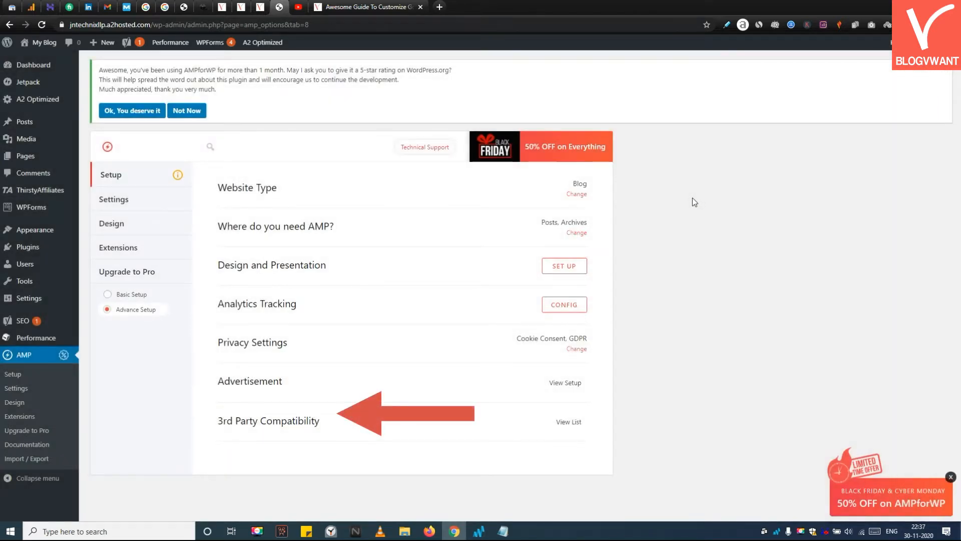
Step: Set the SEO plugin in 3rd Party Compatibility to Yoast
{"action": "left_click", "coordinate": [569, 422]}
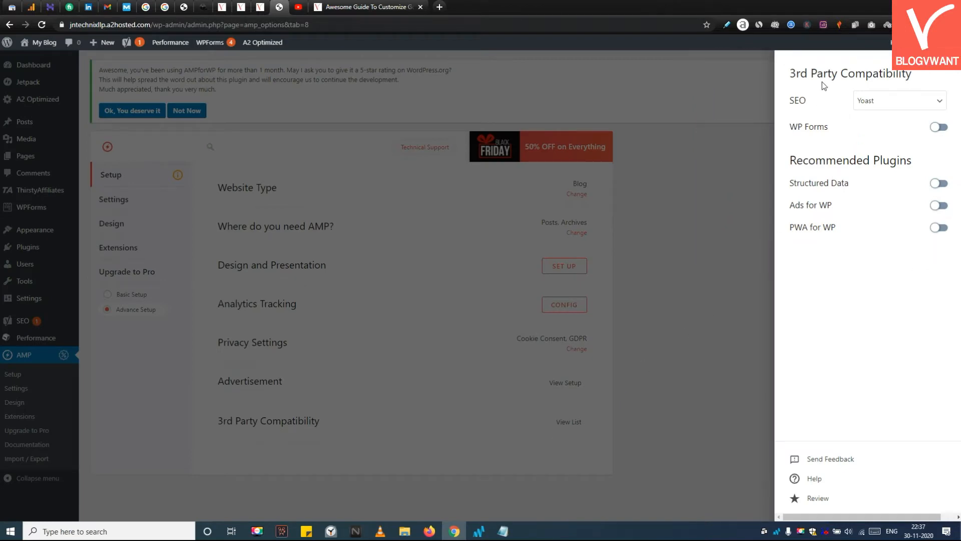
{"action": "left_click", "coordinate": [871, 101]}
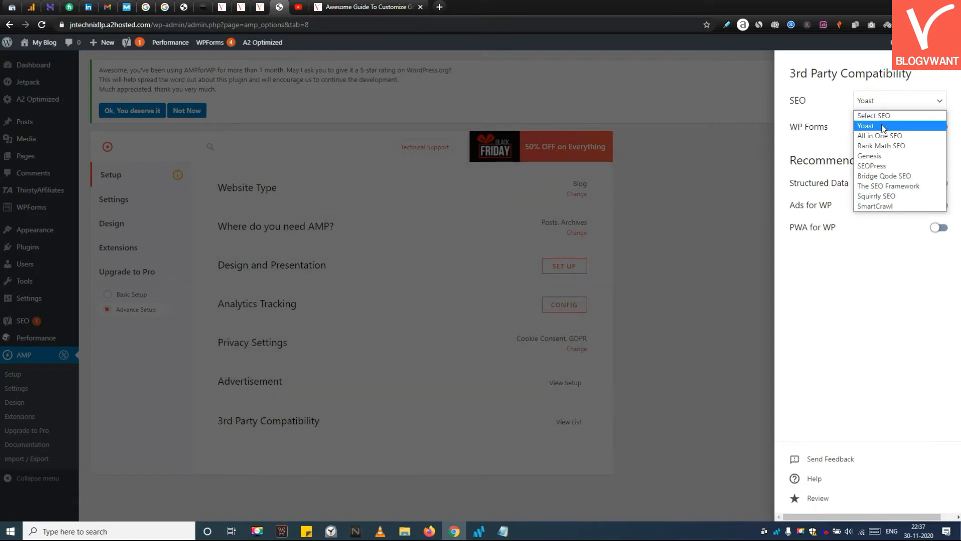
{"action": "left_click", "coordinate": [853, 128]}
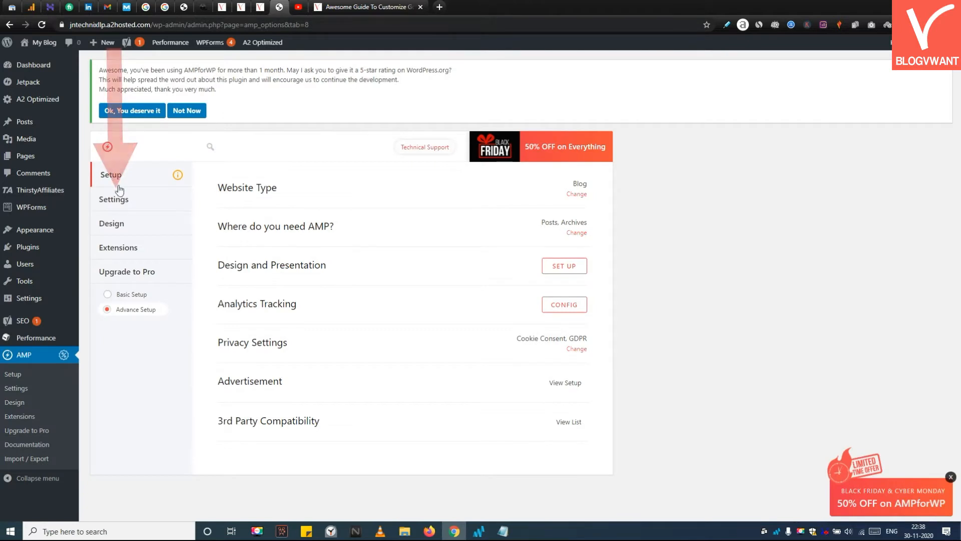
Step: Upload cropped-blogvwant-logo_black-270-x-40.png as the logo in the General settings
{"action": "left_click", "coordinate": [120, 196]}
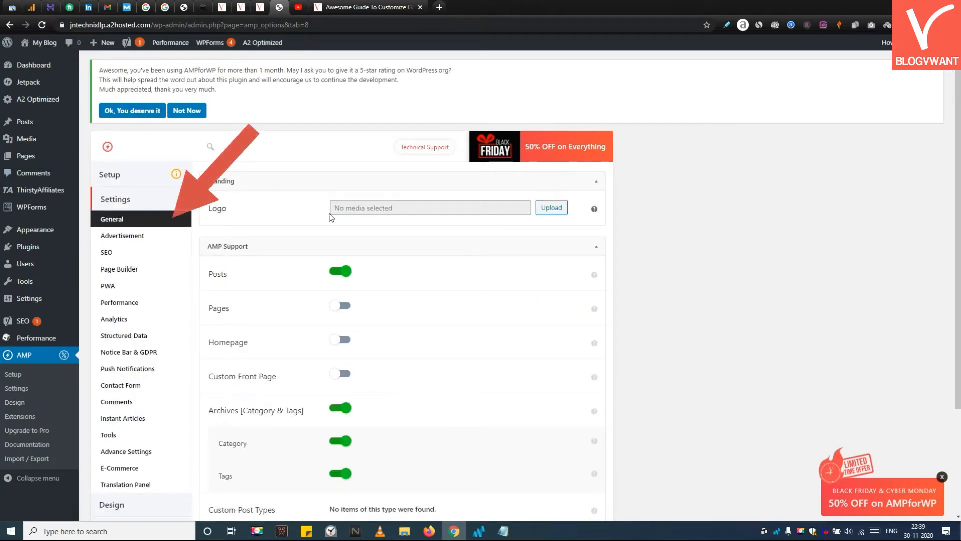
{"action": "left_click", "coordinate": [550, 214]}
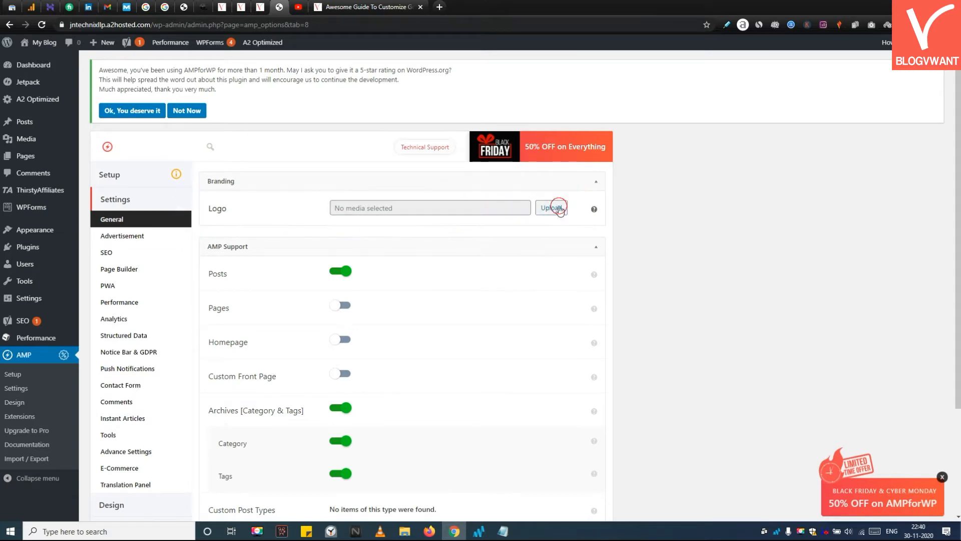
{"action": "left_click", "coordinate": [475, 258]}
{"action": "scroll", "coordinate": [751, 341], "scroll_direction": "down", "scroll_amount": 2}
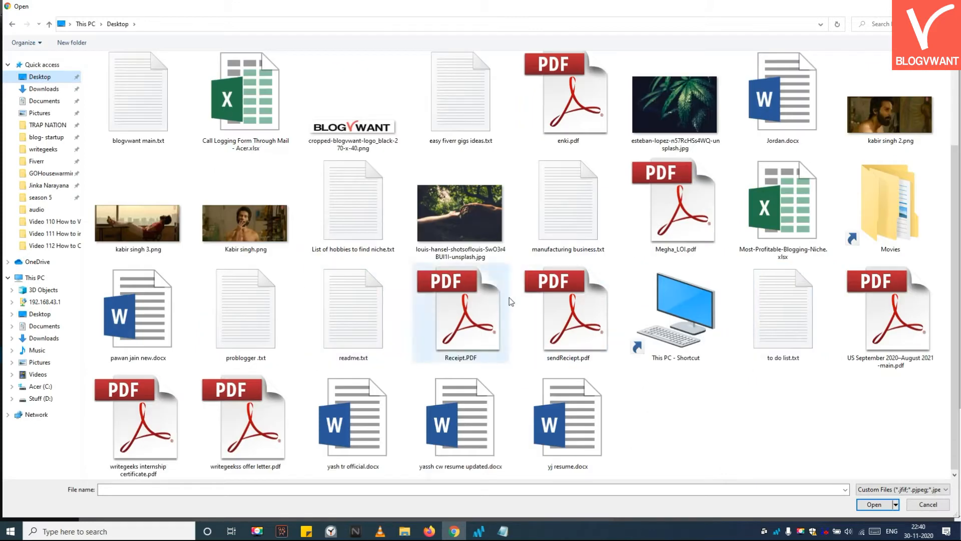
{"action": "double_click", "coordinate": [353, 106]}
{"action": "left_click", "coordinate": [916, 492]}
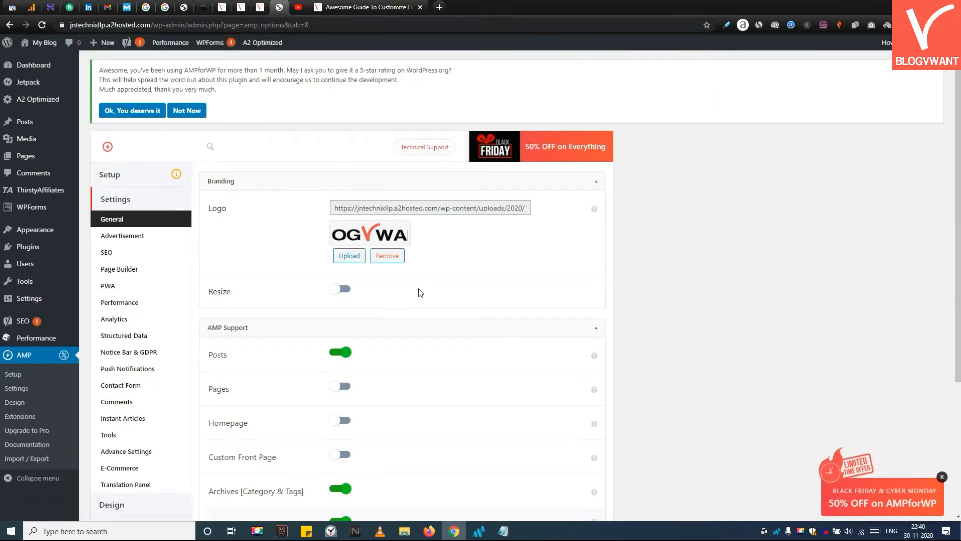
{"action": "left_click", "coordinate": [342, 290]}
{"action": "left_click", "coordinate": [372, 325]}
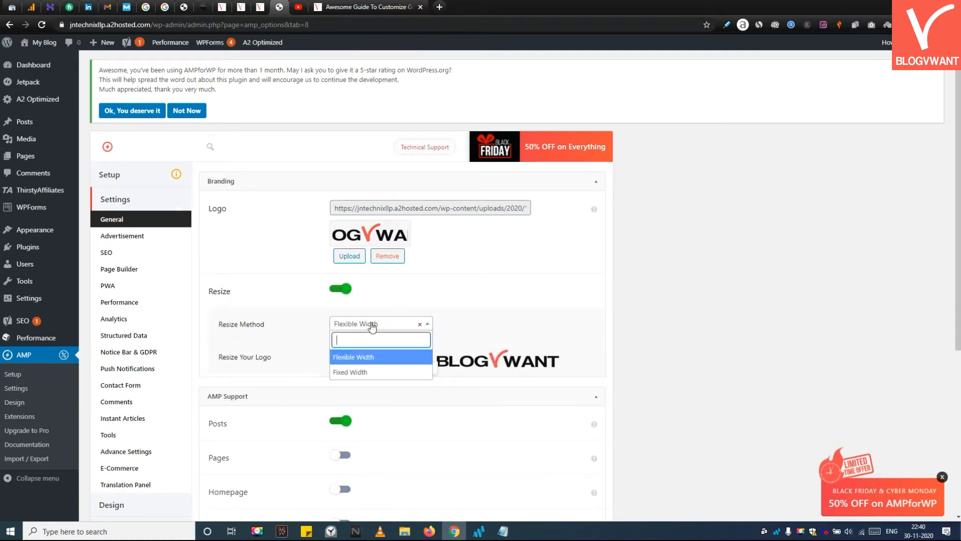
{"action": "left_click", "coordinate": [655, 308]}
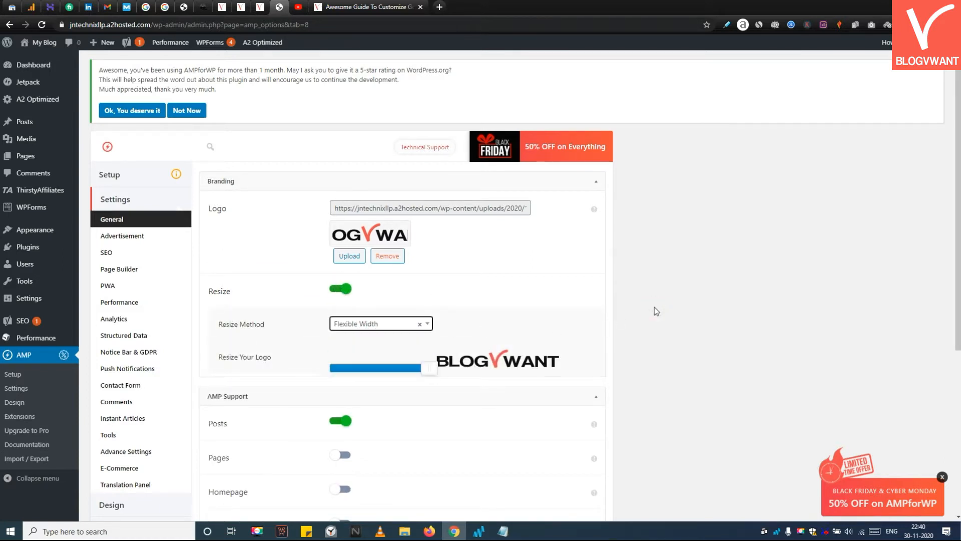
{"action": "left_click", "coordinate": [341, 288]}
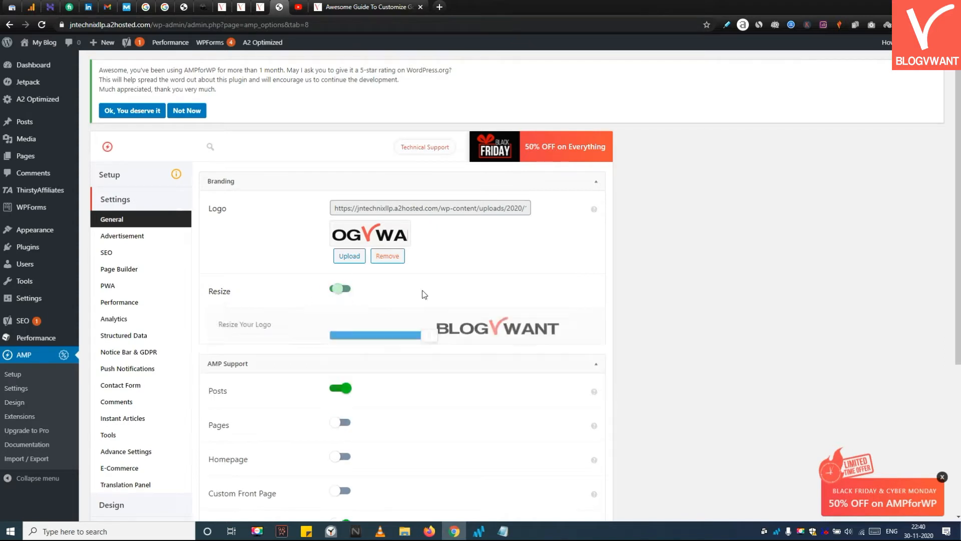
Step: Turn on AMP Takeover (Beta) in the AMP Support section
{"action": "scroll", "coordinate": [543, 291], "scroll_direction": "down", "scroll_amount": 1}
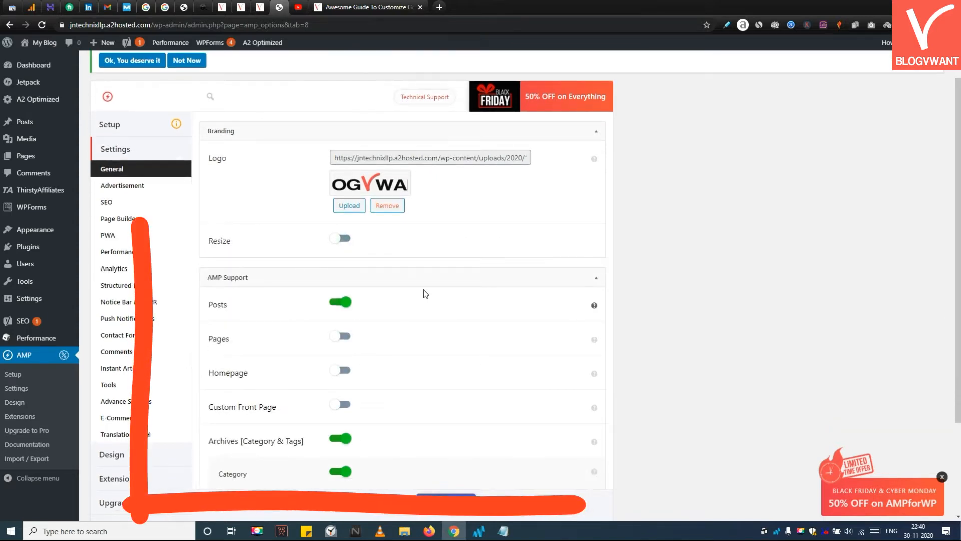
{"action": "scroll", "coordinate": [425, 291], "scroll_direction": "down", "scroll_amount": 1}
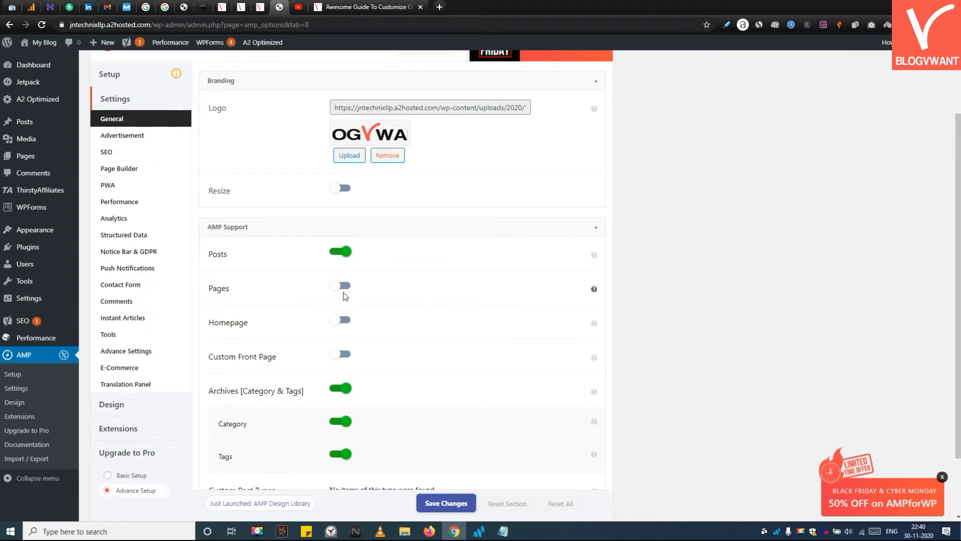
{"action": "scroll", "coordinate": [358, 368], "scroll_direction": "down", "scroll_amount": 2}
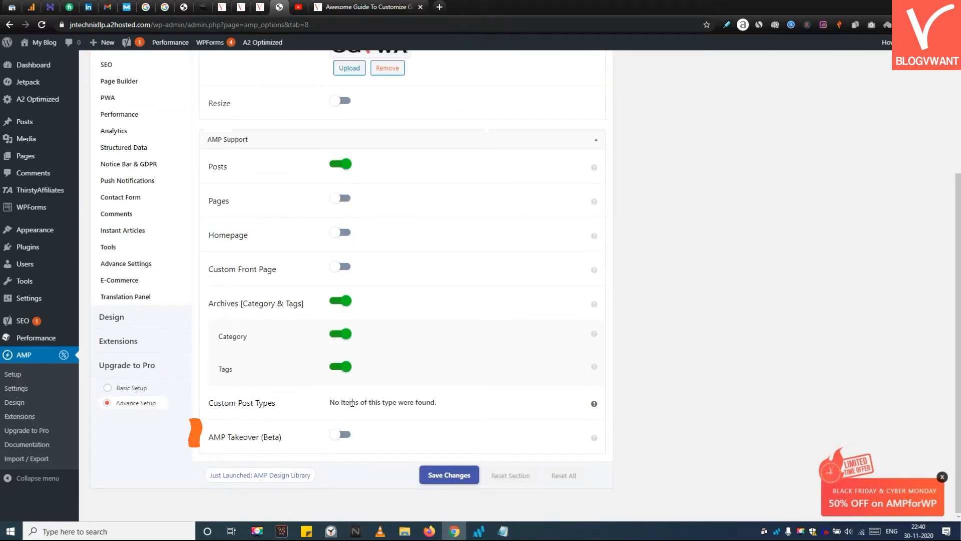
{"action": "left_click", "coordinate": [341, 435]}
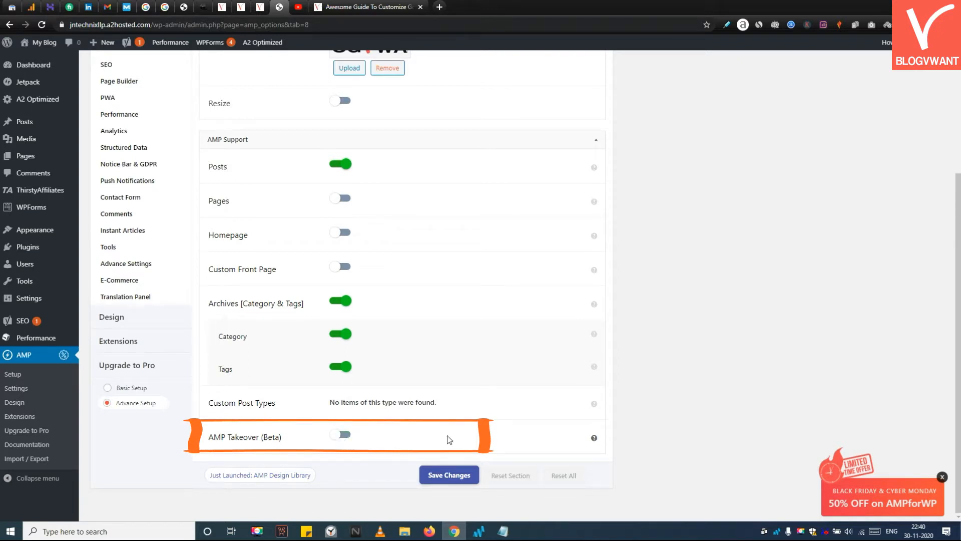
{"action": "mouse_move", "coordinate": [594, 440]}
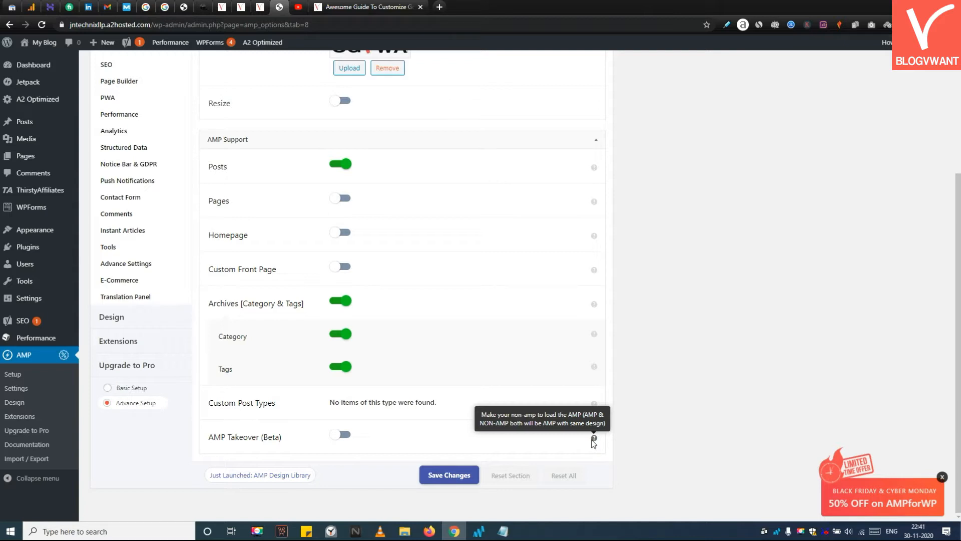
{"action": "left_click", "coordinate": [350, 435]}
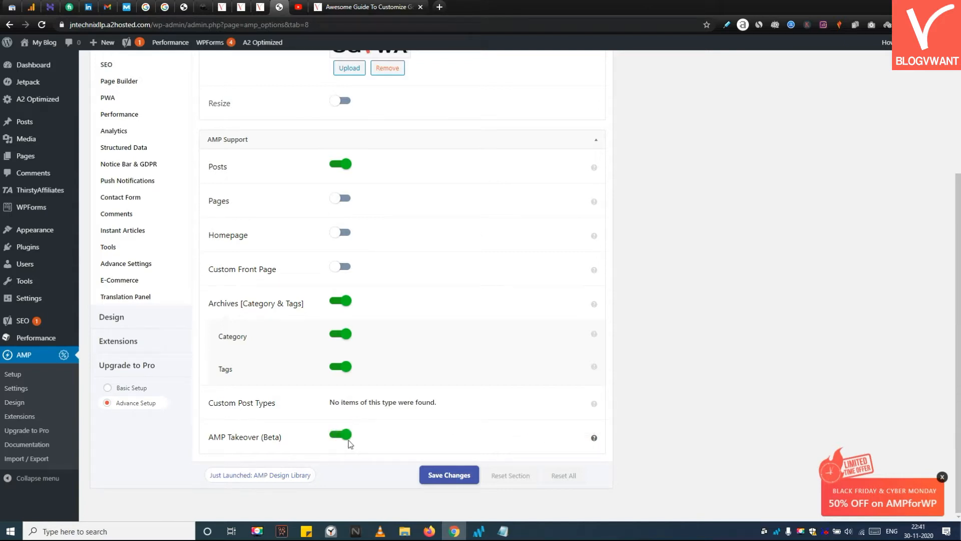
Step: Open the Advertisement settings and review the ad position options
{"action": "left_click", "coordinate": [345, 442]}
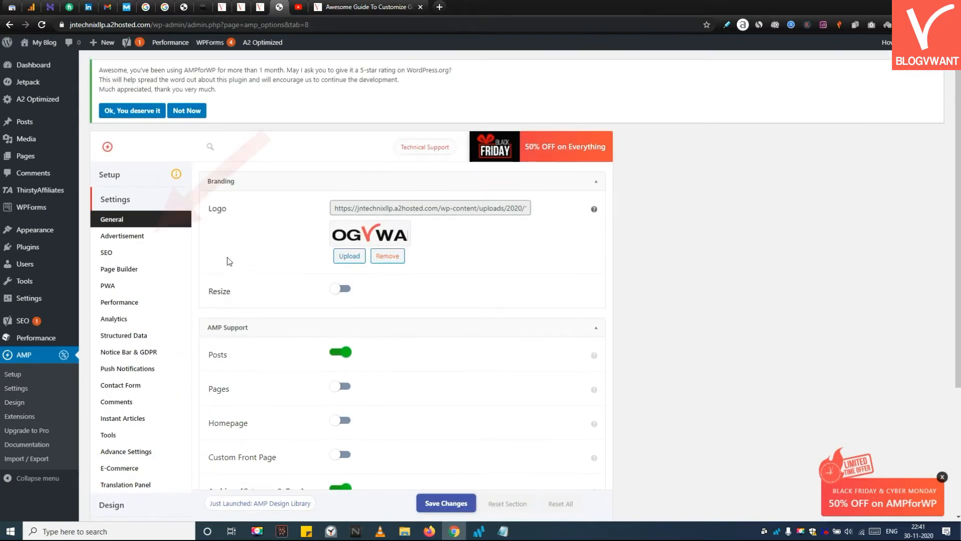
{"action": "left_click", "coordinate": [122, 236]}
{"action": "scroll", "coordinate": [610, 263], "scroll_direction": "down", "scroll_amount": 1}
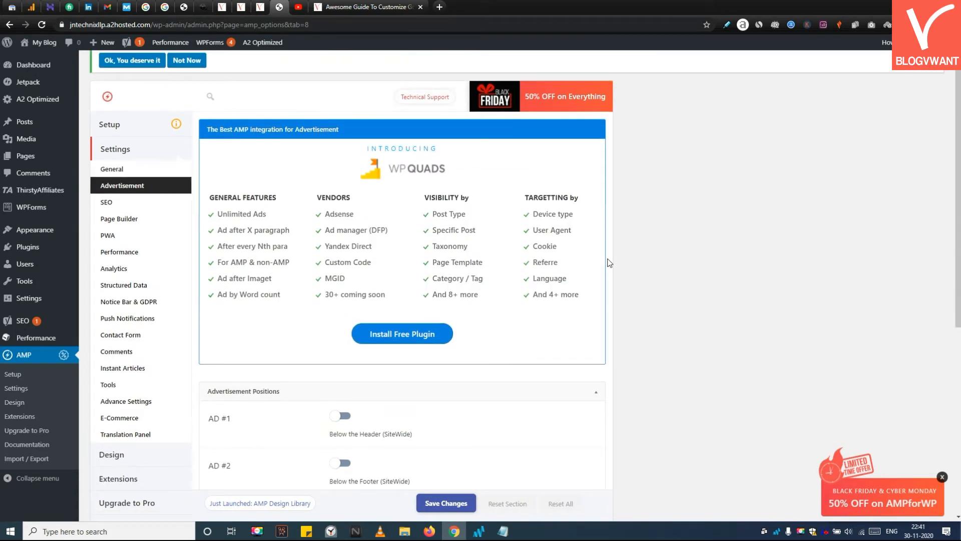
{"action": "scroll", "coordinate": [609, 263], "scroll_direction": "down", "scroll_amount": 3}
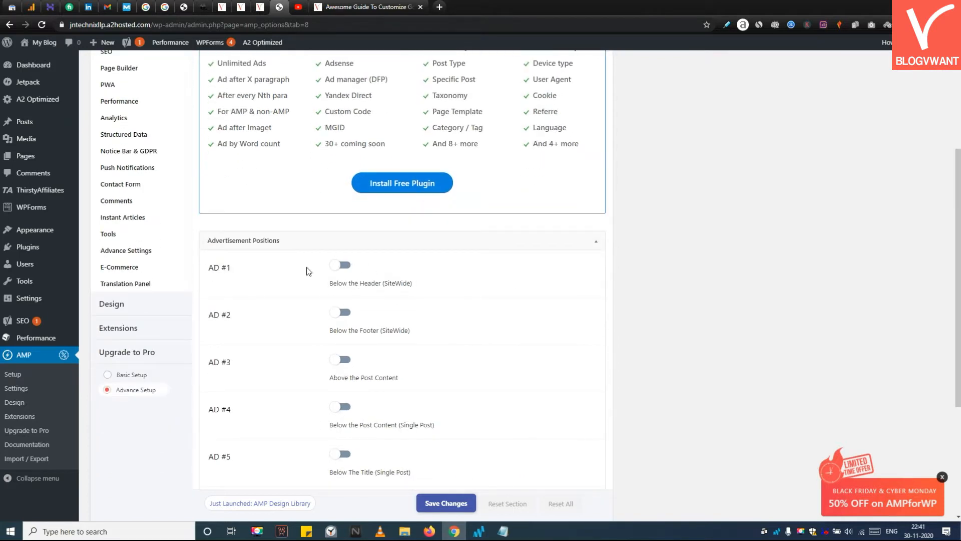
{"action": "scroll", "coordinate": [404, 276], "scroll_direction": "down", "scroll_amount": 1}
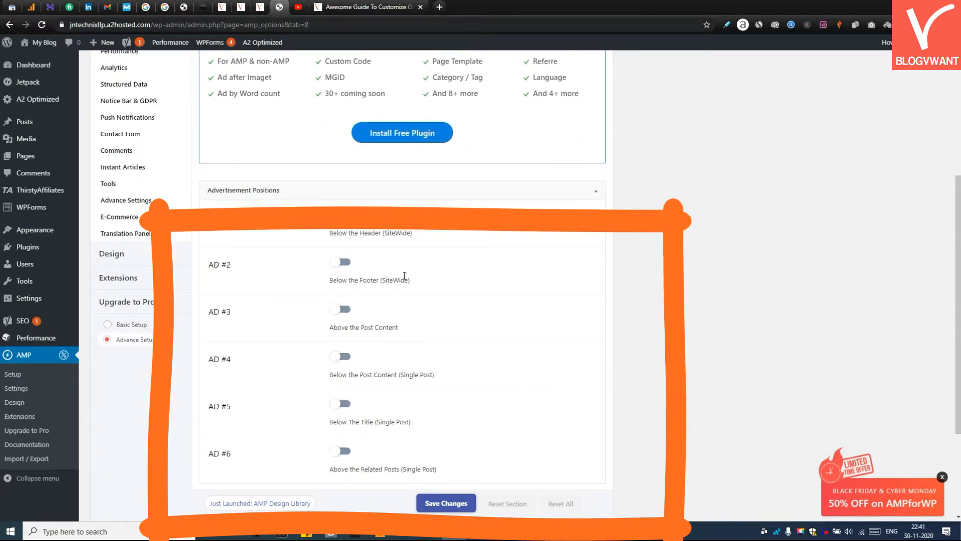
{"action": "scroll", "coordinate": [404, 276], "scroll_direction": "down", "scroll_amount": 1}
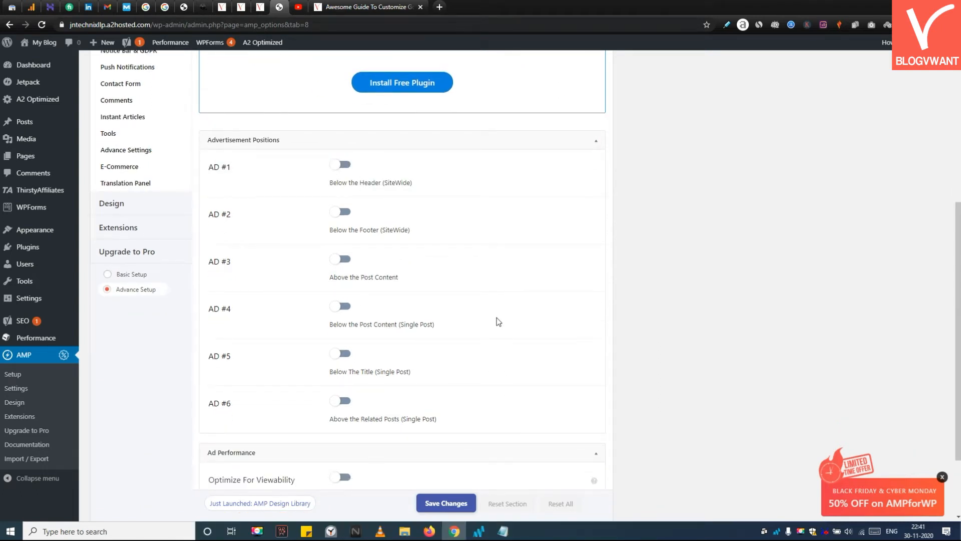
{"action": "scroll", "coordinate": [497, 321], "scroll_direction": "down", "scroll_amount": 1}
{"action": "scroll", "coordinate": [495, 317], "scroll_direction": "up", "scroll_amount": 3}
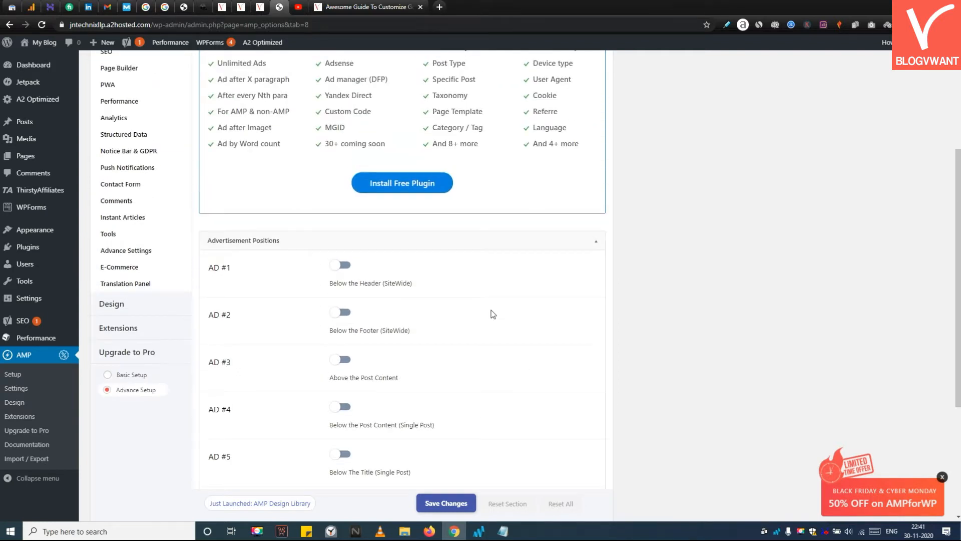
{"action": "scroll", "coordinate": [493, 314], "scroll_direction": "down", "scroll_amount": 4}
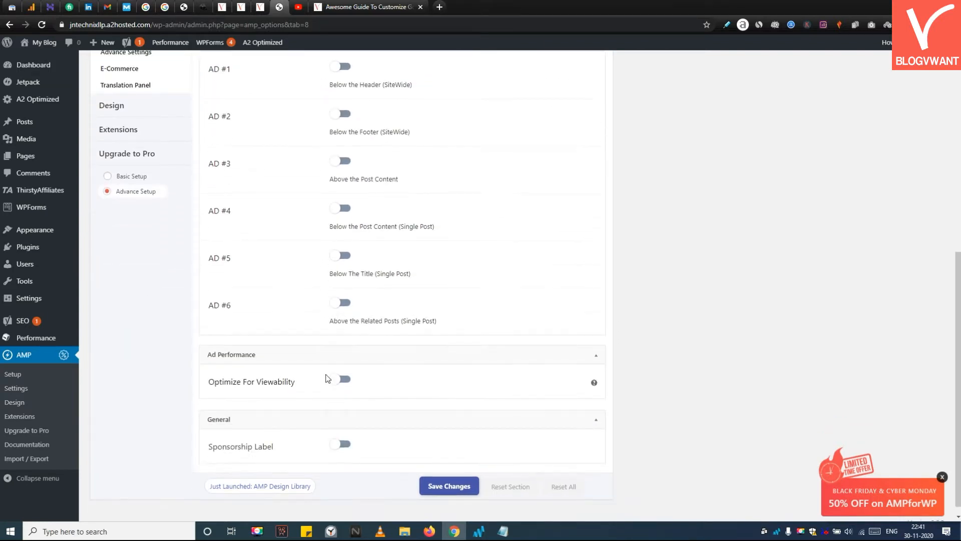
Step: Turn on Optimize For Viewability under Ad Performance and save the changes
{"action": "left_click", "coordinate": [337, 380]}
{"action": "left_click", "coordinate": [338, 380]}
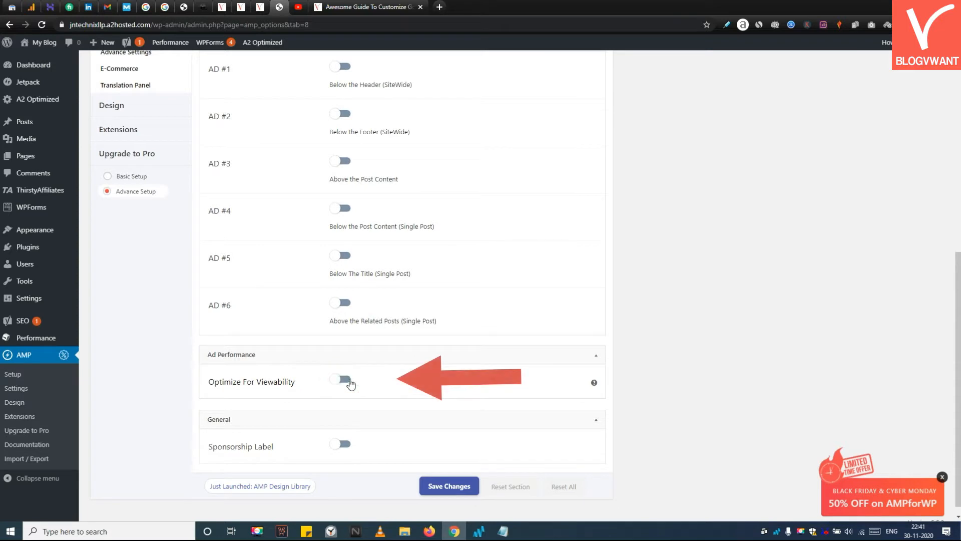
{"action": "left_click", "coordinate": [347, 384]}
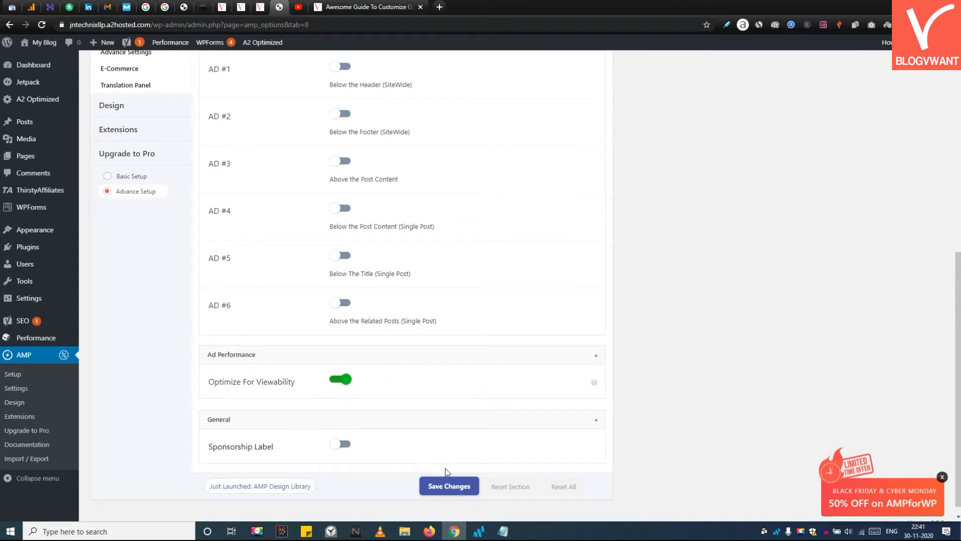
{"action": "left_click", "coordinate": [455, 486]}
Step: In the SEO settings, turn on Yoast Description in ld+json, Canonical, Breadcrumbs and Schema from Yoast, then save
{"action": "scroll", "coordinate": [385, 361], "scroll_direction": "up", "scroll_amount": 5}
{"action": "scroll", "coordinate": [377, 339], "scroll_direction": "up", "scroll_amount": 1}
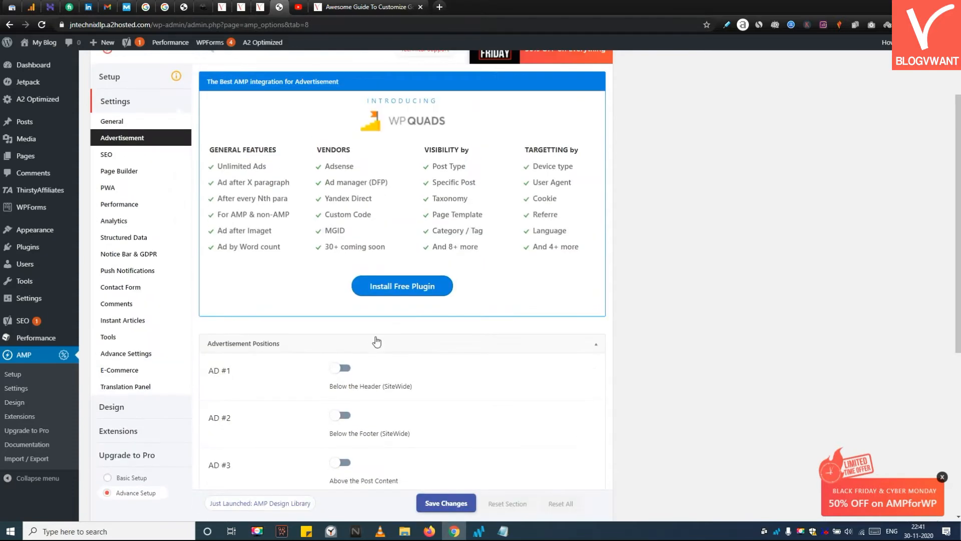
{"action": "left_click", "coordinate": [156, 157]}
{"action": "scroll", "coordinate": [261, 182], "scroll_direction": "up", "scroll_amount": 2}
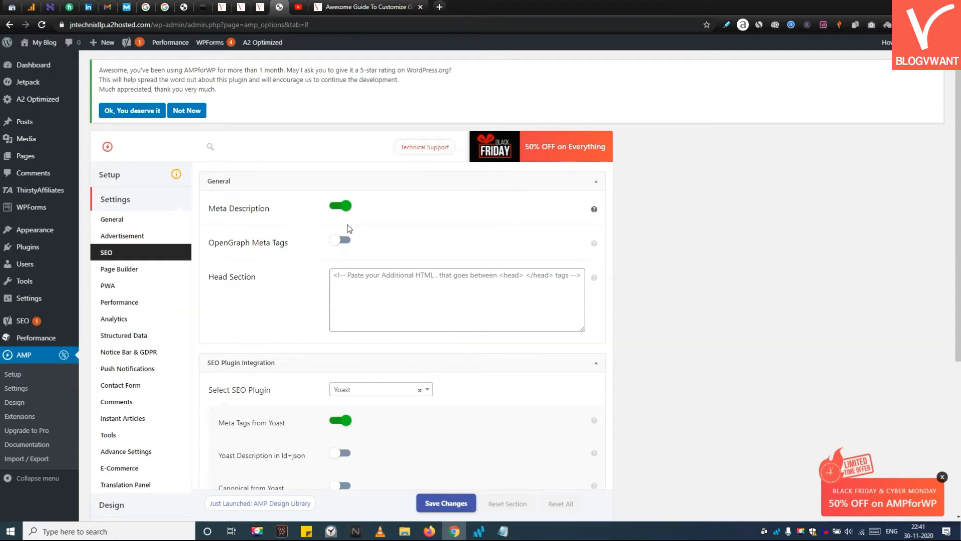
{"action": "scroll", "coordinate": [383, 251], "scroll_direction": "down", "scroll_amount": 2}
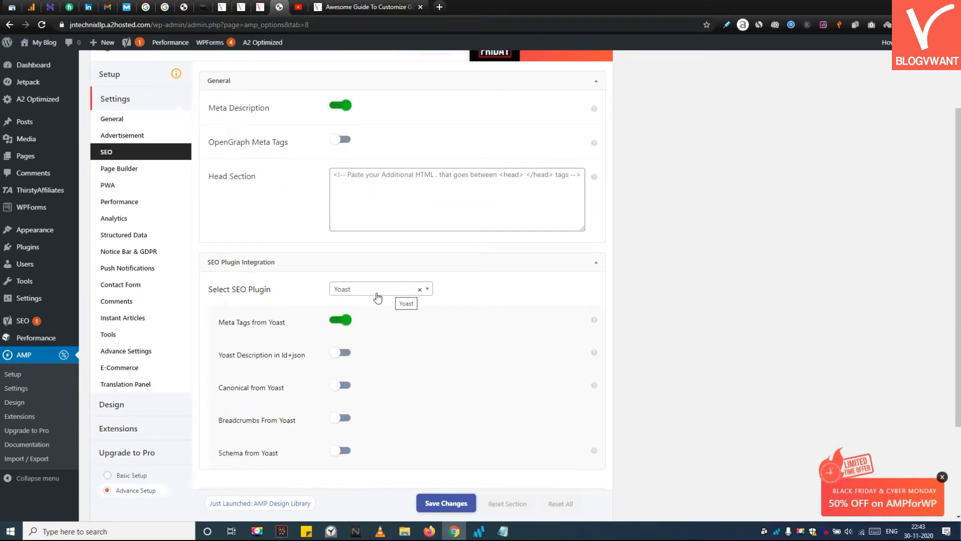
{"action": "left_click", "coordinate": [346, 354]}
{"action": "left_click", "coordinate": [344, 385]}
{"action": "left_click", "coordinate": [345, 418]}
{"action": "left_click", "coordinate": [345, 451]}
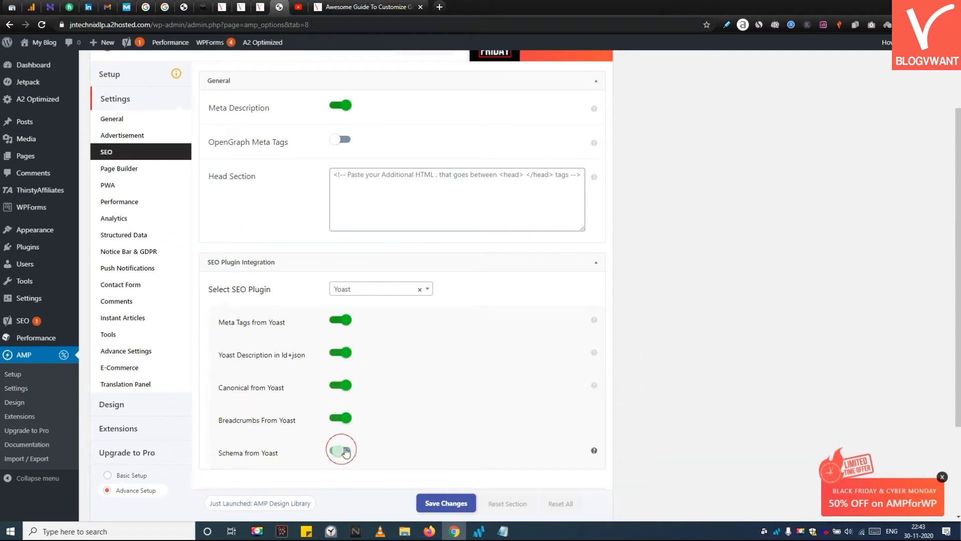
{"action": "scroll", "coordinate": [369, 396], "scroll_direction": "down", "scroll_amount": 3}
{"action": "left_click", "coordinate": [437, 475]}
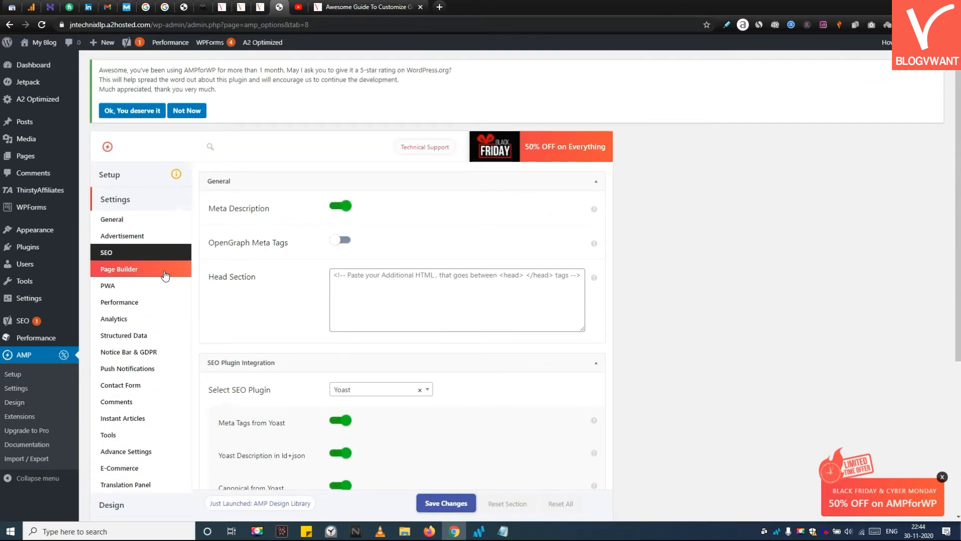
Step: Review the Page Builder and PWA settings sections
{"action": "left_click", "coordinate": [165, 274]}
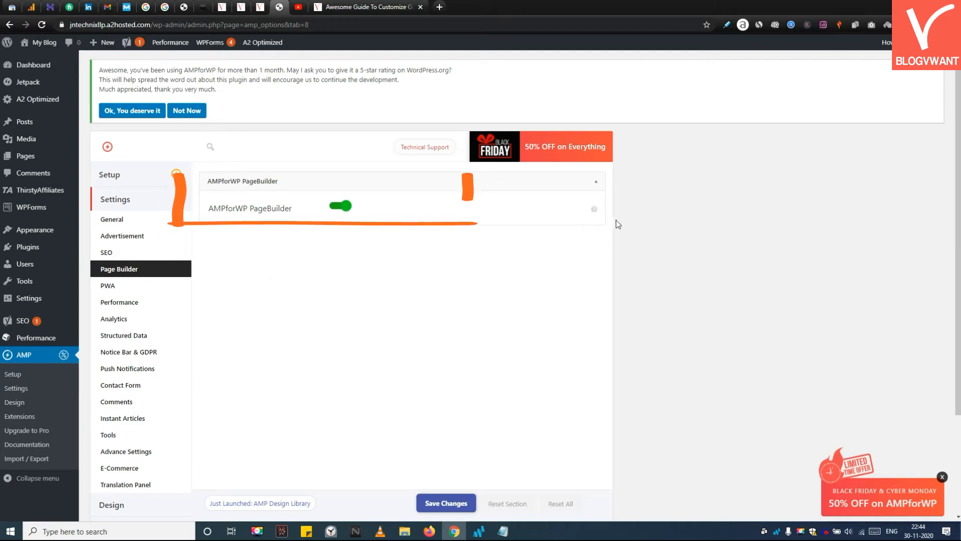
{"action": "mouse_move", "coordinate": [594, 211]}
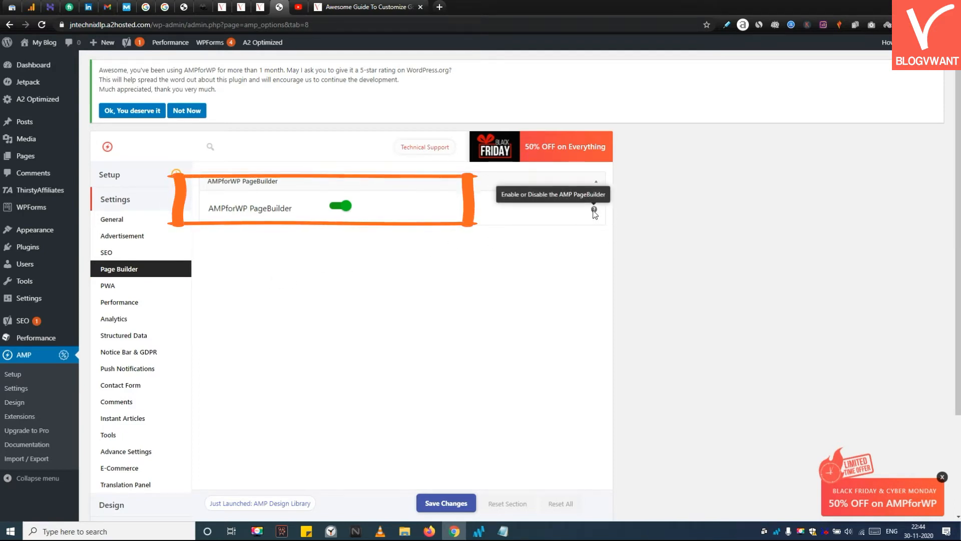
{"action": "left_click", "coordinate": [105, 287]}
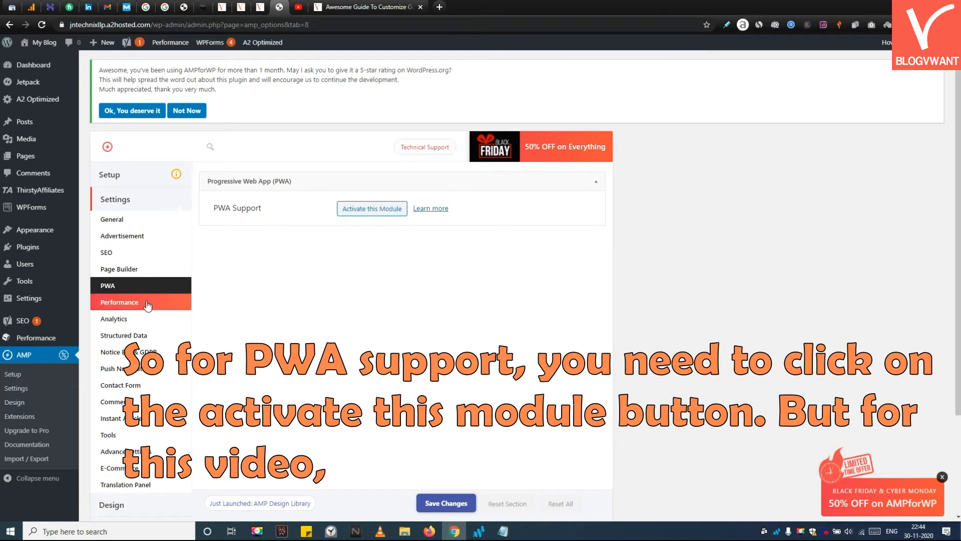
Step: In the Performance settings, turn on Leverage Browser Caching and Optimize CSS (beta), then save
{"action": "left_click", "coordinate": [120, 302]}
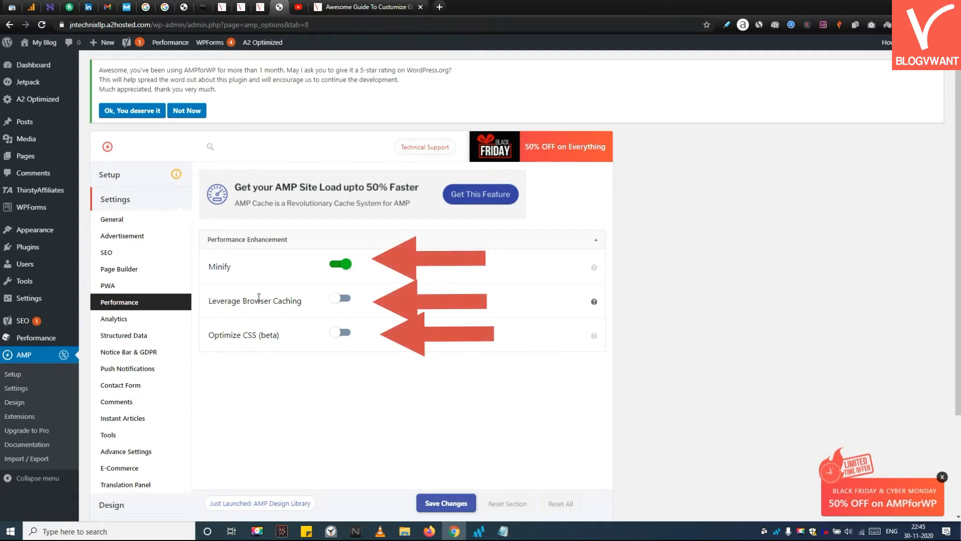
{"action": "left_click", "coordinate": [339, 300]}
{"action": "left_click", "coordinate": [341, 333]}
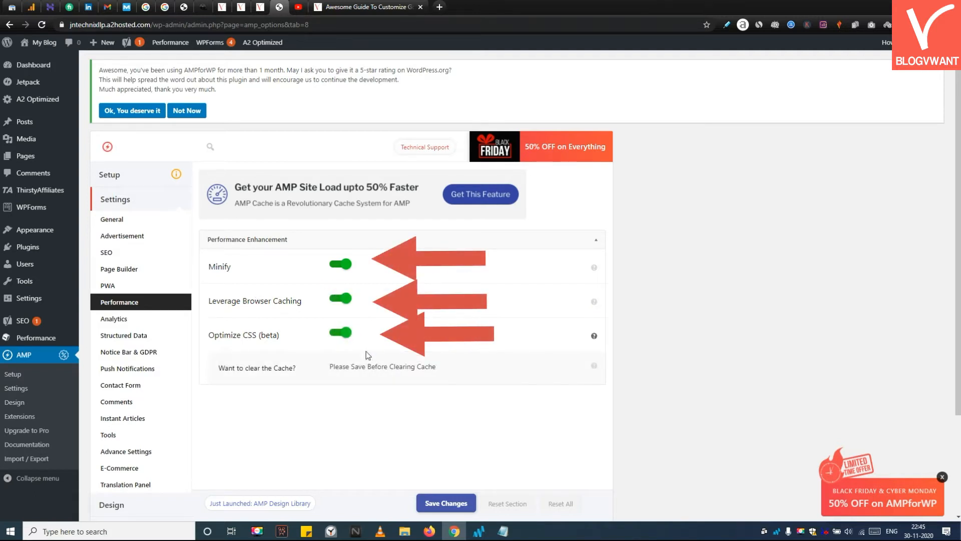
{"action": "left_click", "coordinate": [436, 502]}
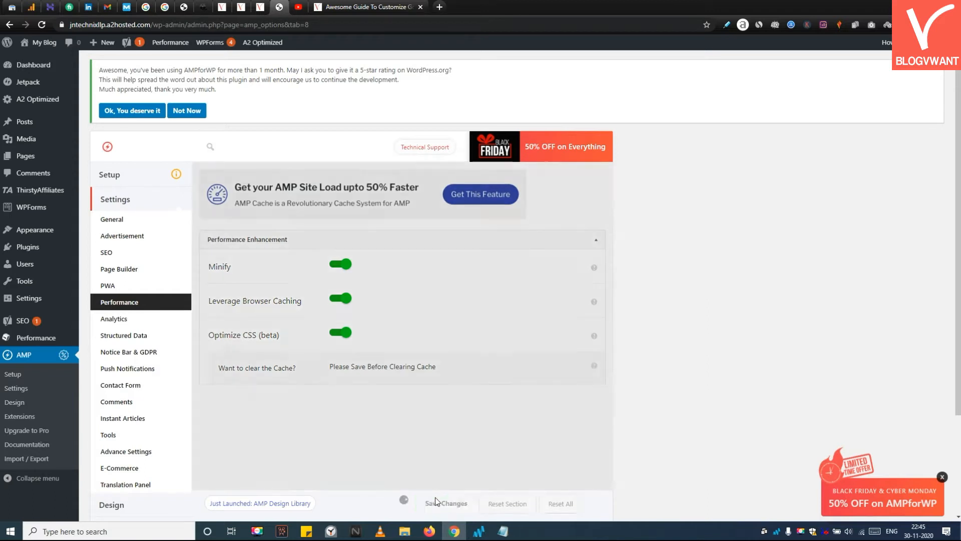
Step: Turn on Google Analytics and AMP Linker in the Analytics settings
{"action": "left_click", "coordinate": [336, 368]}
{"action": "left_click", "coordinate": [119, 326]}
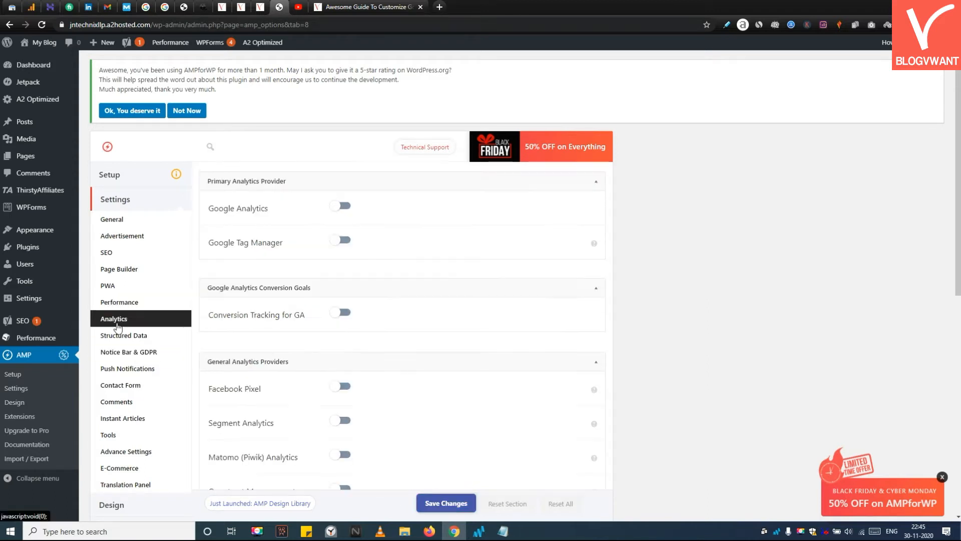
{"action": "left_click", "coordinate": [340, 207]}
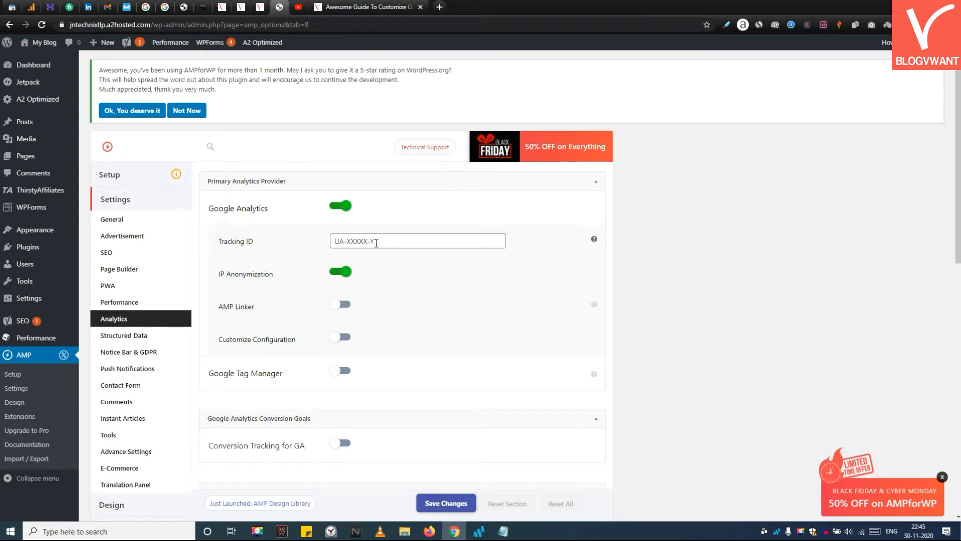
{"action": "left_click", "coordinate": [340, 304]}
{"action": "scroll", "coordinate": [371, 370], "scroll_direction": "down", "scroll_amount": 1}
{"action": "scroll", "coordinate": [382, 369], "scroll_direction": "down", "scroll_amount": 8}
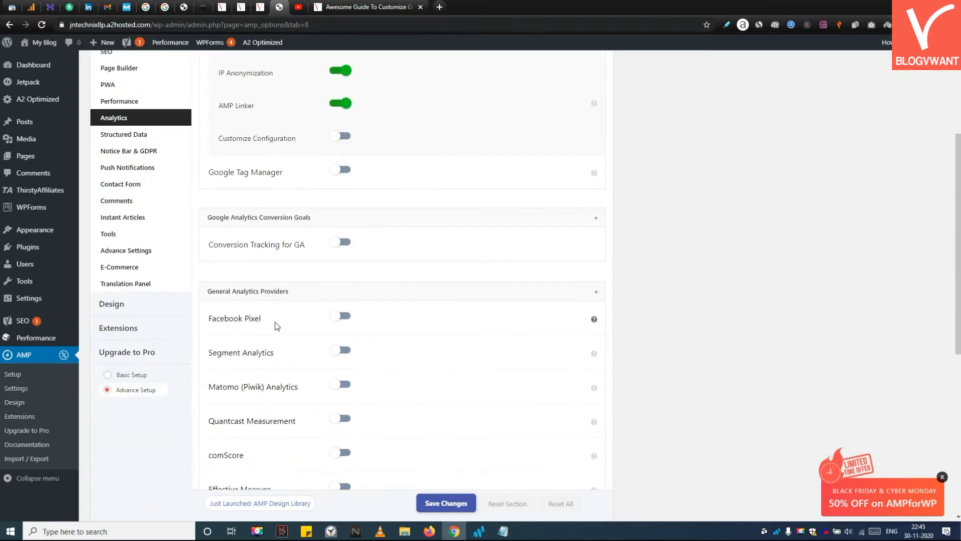
{"action": "scroll", "coordinate": [465, 397], "scroll_direction": "down", "scroll_amount": 2}
{"action": "scroll", "coordinate": [465, 398], "scroll_direction": "up", "scroll_amount": 11}
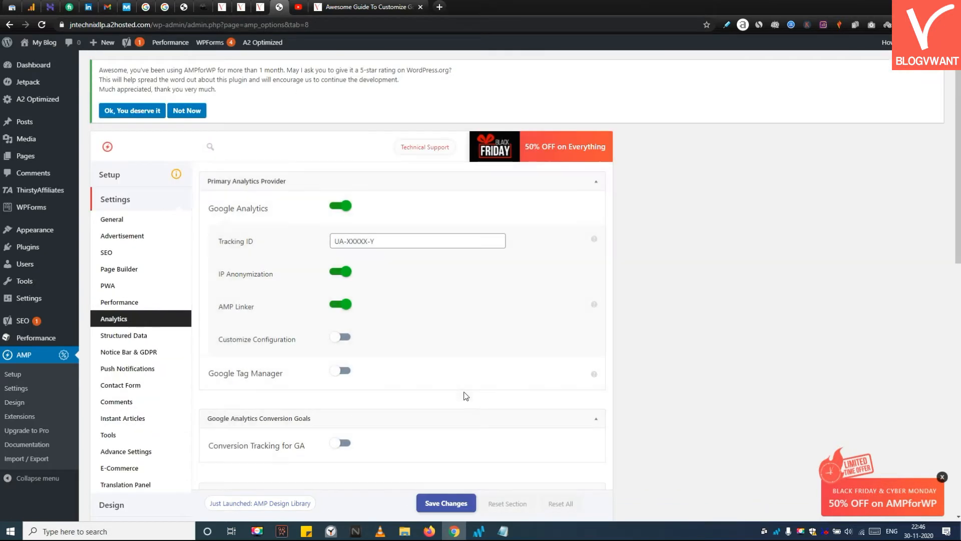
Step: Review the Structured Data schema types and default values setup
{"action": "left_click", "coordinate": [164, 337]}
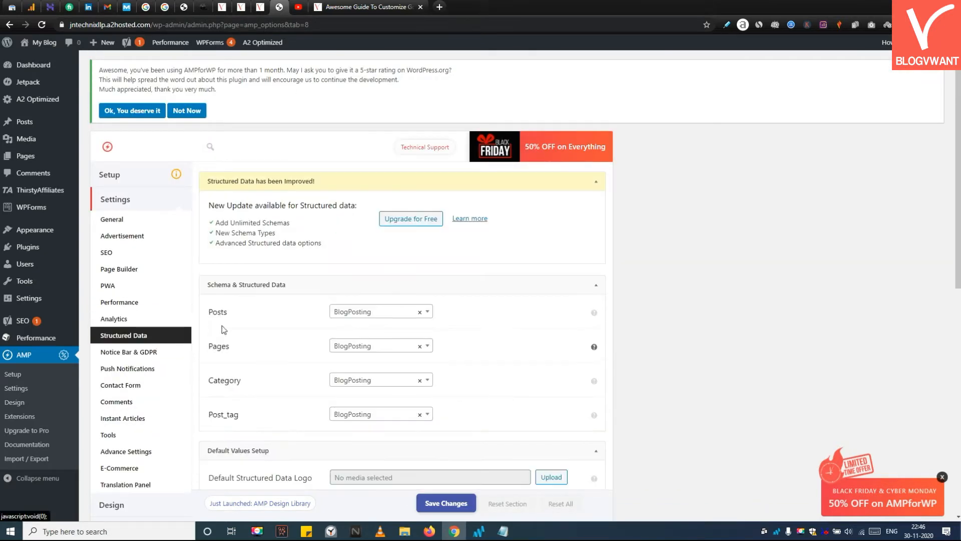
{"action": "left_click_drag", "start_coordinate": [204, 203], "coordinate": [385, 251]}
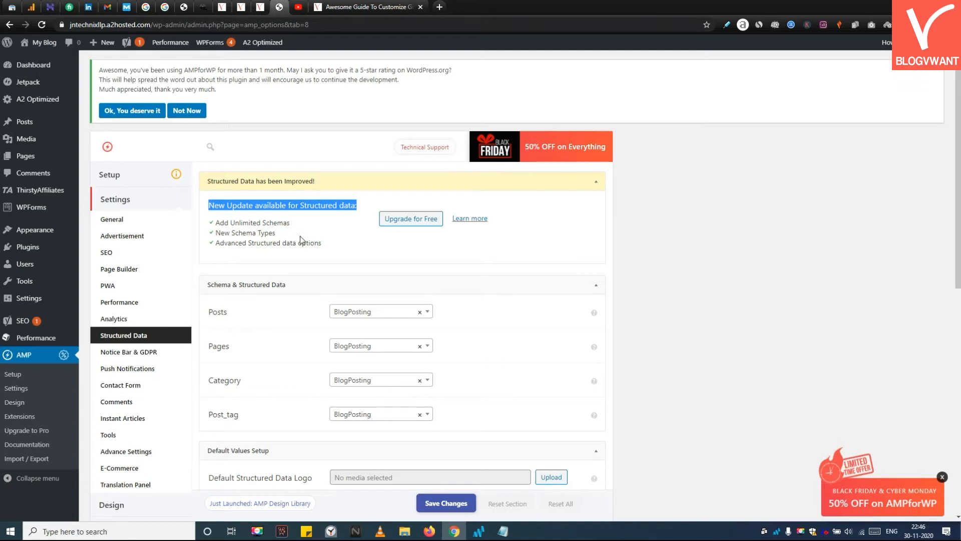
{"action": "left_click", "coordinate": [392, 312]}
{"action": "scroll", "coordinate": [381, 382], "scroll_direction": "down", "scroll_amount": 1}
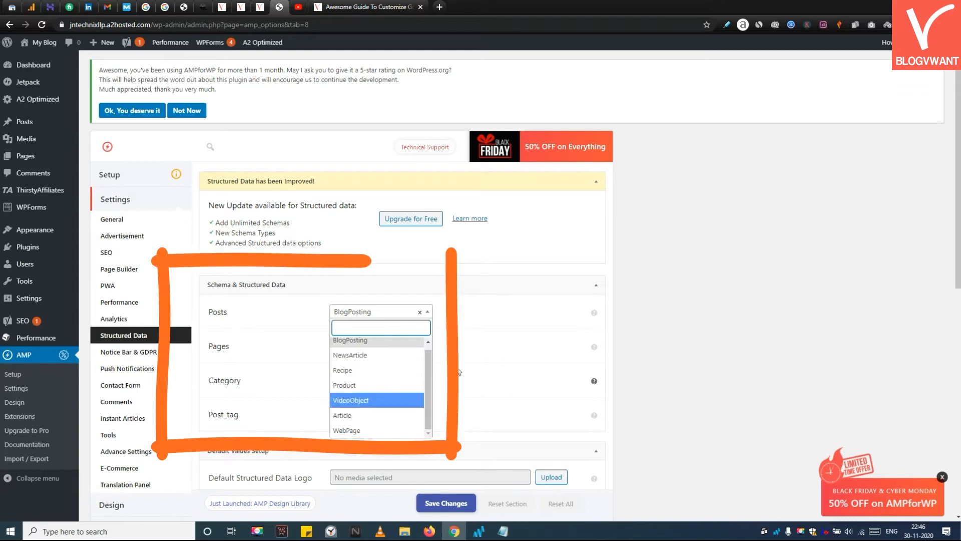
{"action": "left_click", "coordinate": [361, 253]}
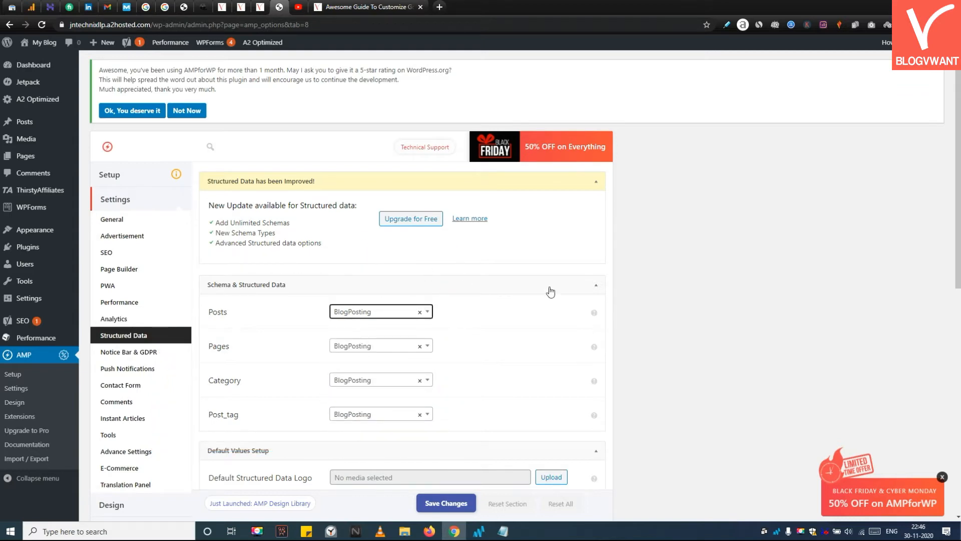
{"action": "scroll", "coordinate": [615, 353], "scroll_direction": "down", "scroll_amount": 6}
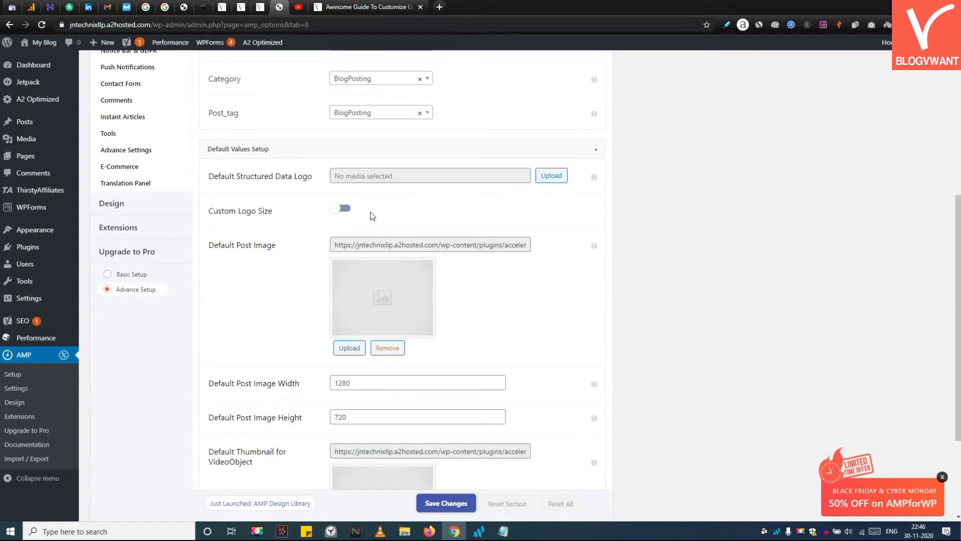
{"action": "scroll", "coordinate": [369, 339], "scroll_direction": "down", "scroll_amount": 3}
{"action": "scroll", "coordinate": [393, 371], "scroll_direction": "up", "scroll_amount": 4}
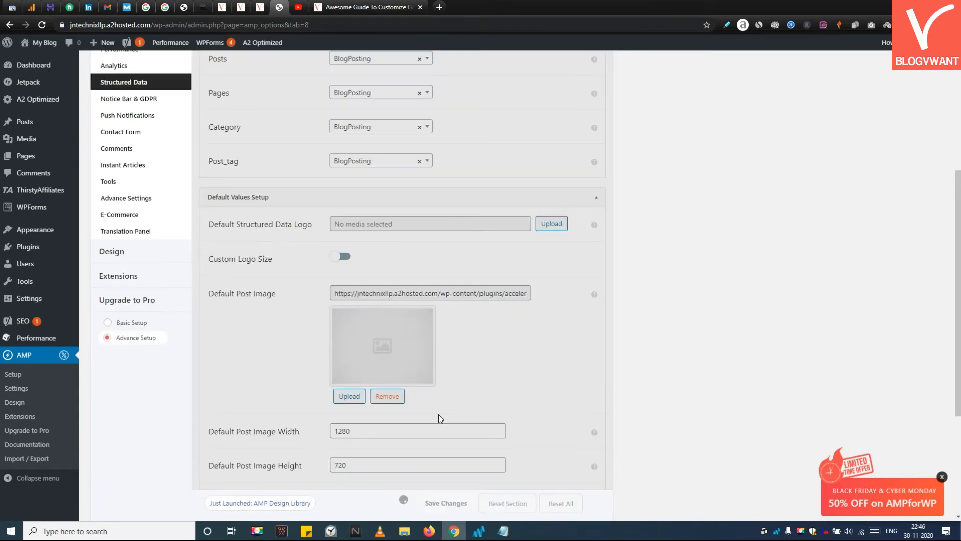
Step: Toggle GDPR Compliancy on and back off in the Notice Bar & GDPR settings
{"action": "left_click", "coordinate": [145, 98]}
{"action": "scroll", "coordinate": [431, 164], "scroll_direction": "up", "scroll_amount": 3}
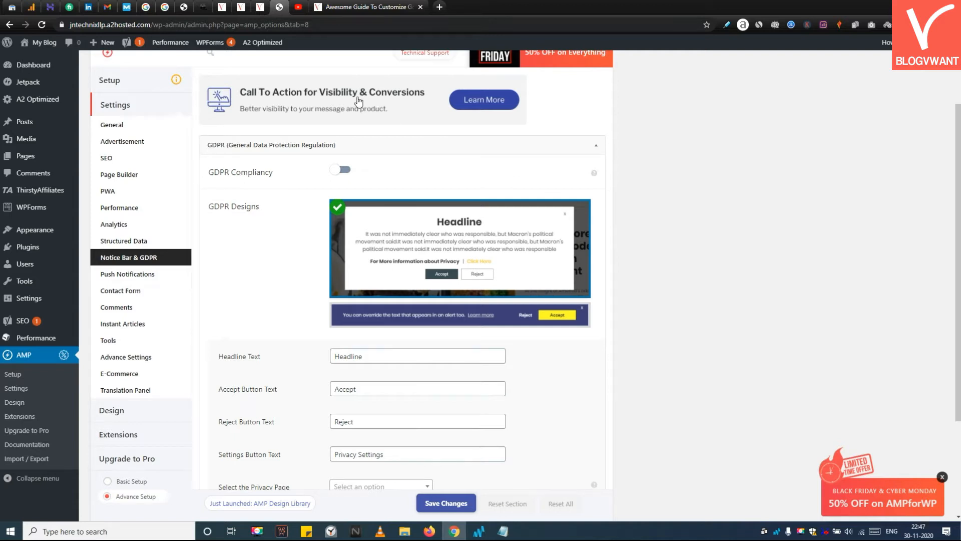
{"action": "left_click", "coordinate": [335, 172]}
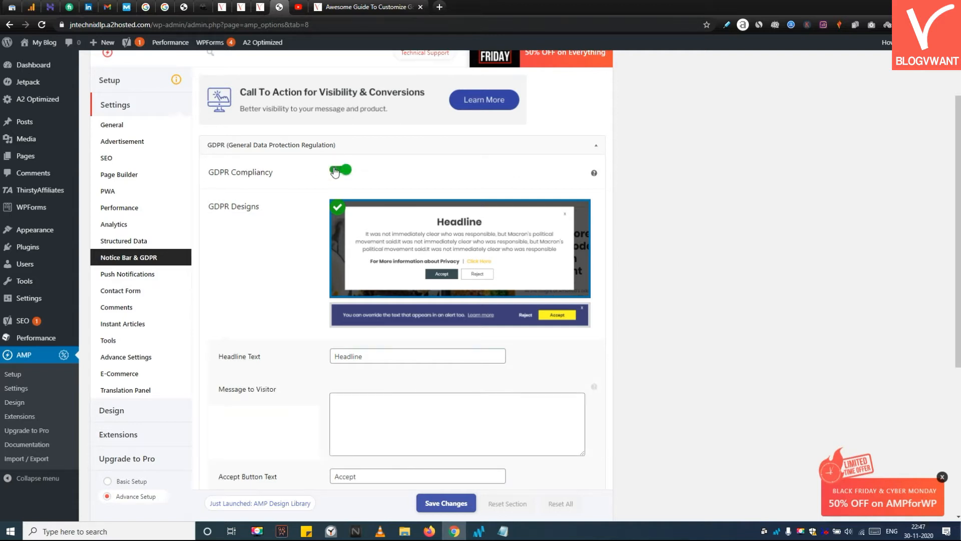
{"action": "left_click", "coordinate": [344, 189]}
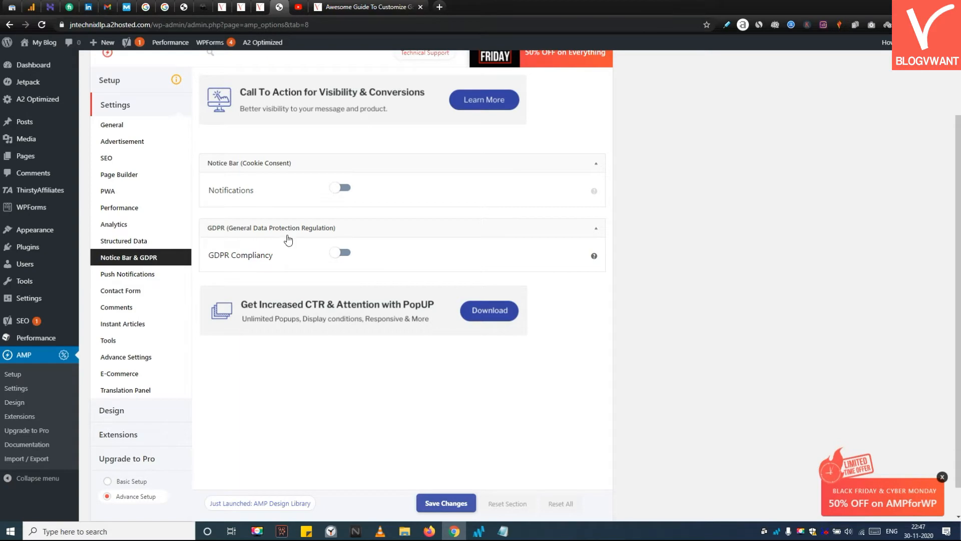
Step: Turn on the cookie consent Notifications in the Notice Bar section
{"action": "left_click", "coordinate": [340, 188]}
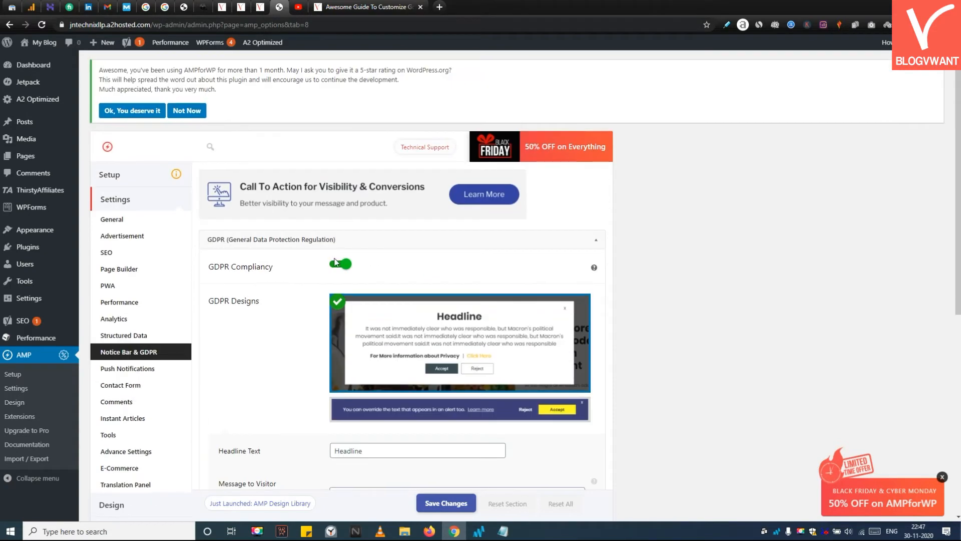
{"action": "scroll", "coordinate": [338, 262], "scroll_direction": "down", "scroll_amount": 5}
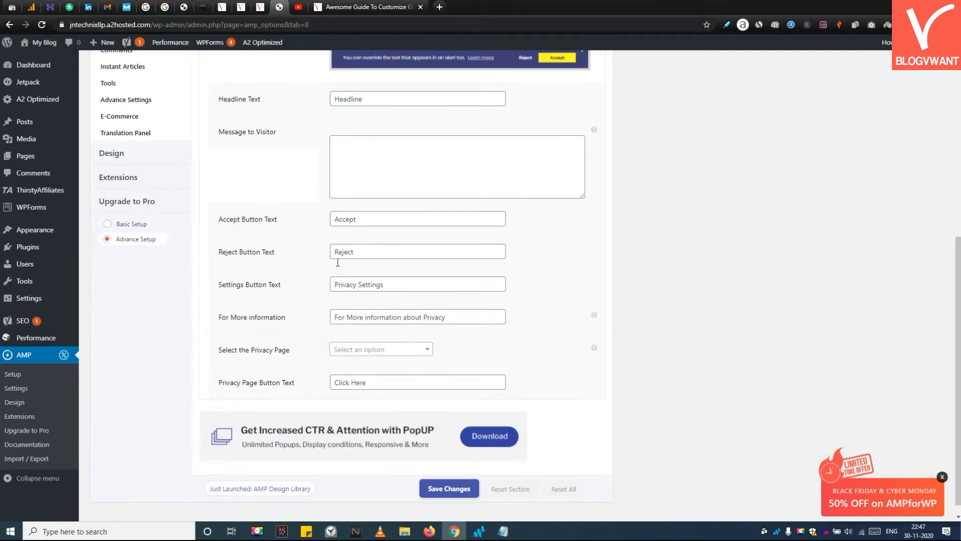
{"action": "scroll", "coordinate": [338, 262], "scroll_direction": "up", "scroll_amount": 6}
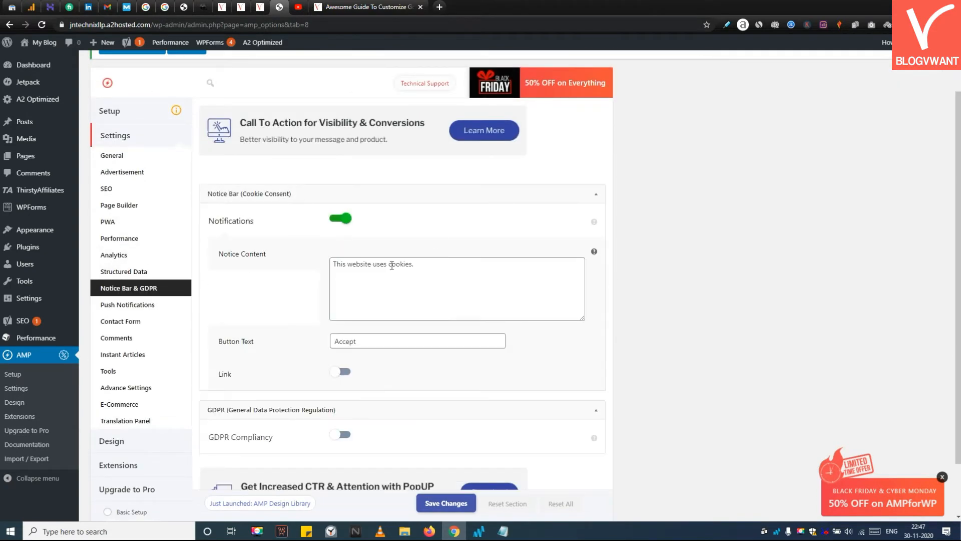
{"action": "scroll", "coordinate": [392, 266], "scroll_direction": "down", "scroll_amount": 1}
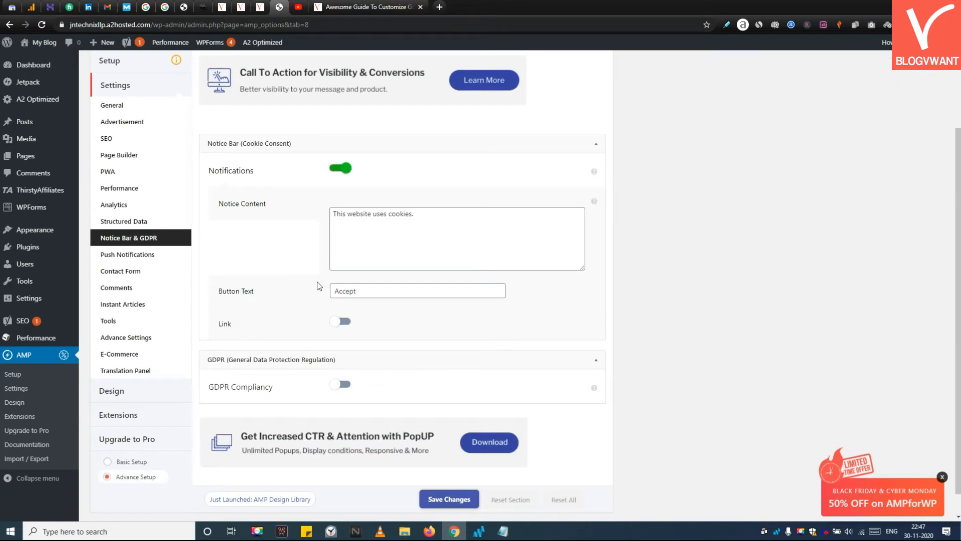
Step: Save the Notice Bar & GDPR settings
{"action": "scroll", "coordinate": [340, 331], "scroll_direction": "down", "scroll_amount": 1}
{"action": "scroll", "coordinate": [398, 359], "scroll_direction": "up", "scroll_amount": 3}
{"action": "scroll", "coordinate": [399, 359], "scroll_direction": "down", "scroll_amount": 3}
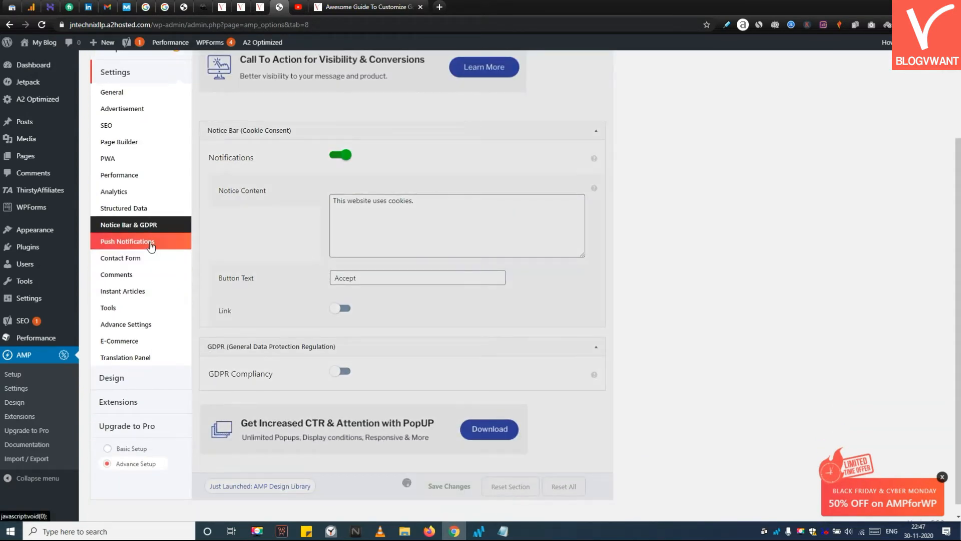
Step: Toggle Contact Form 7 Support on and back off in the Contact Form settings
{"action": "left_click", "coordinate": [145, 254]}
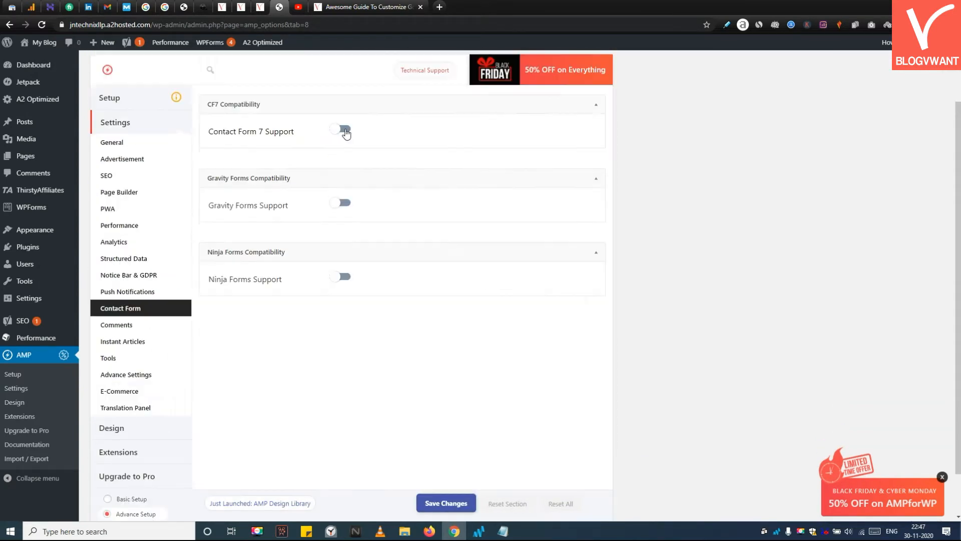
{"action": "left_click", "coordinate": [343, 129]}
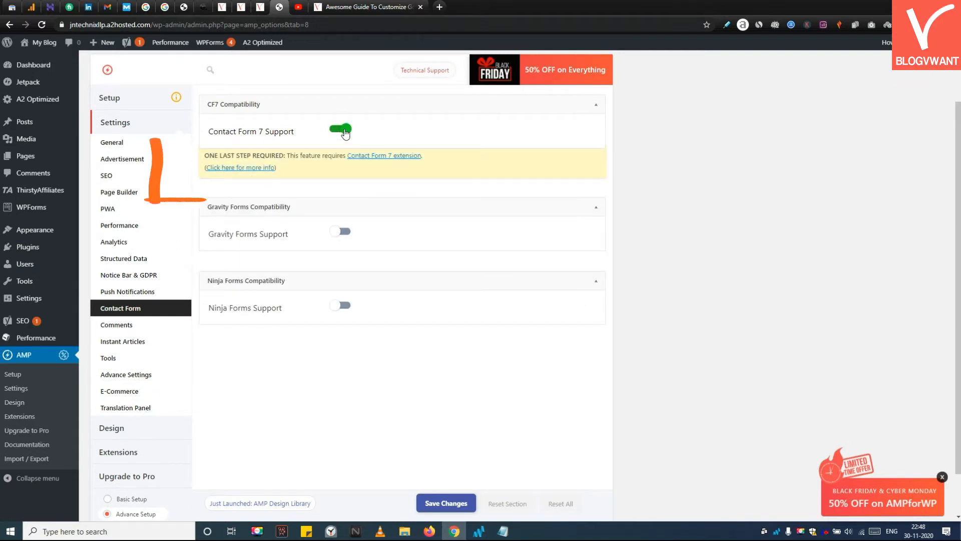
{"action": "left_click", "coordinate": [344, 129]}
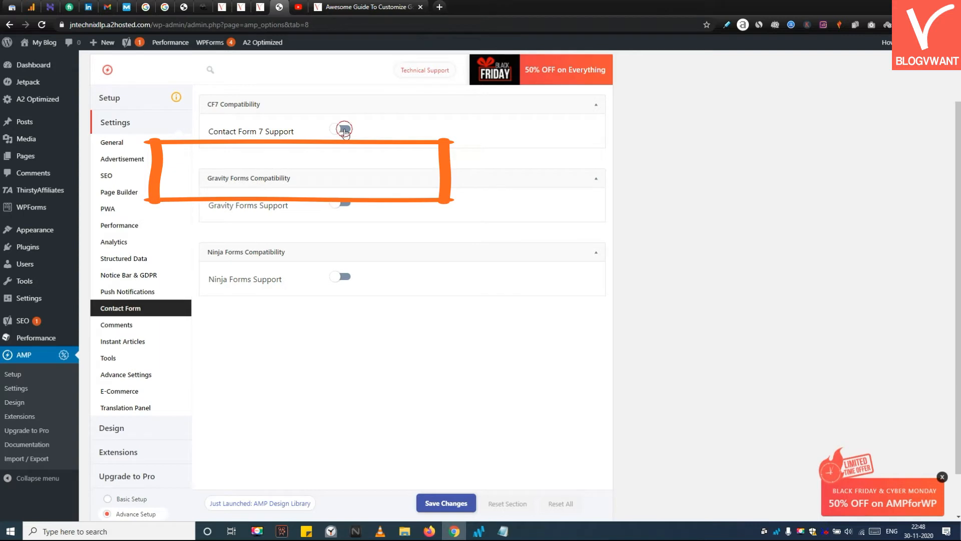
{"action": "left_click", "coordinate": [344, 130]}
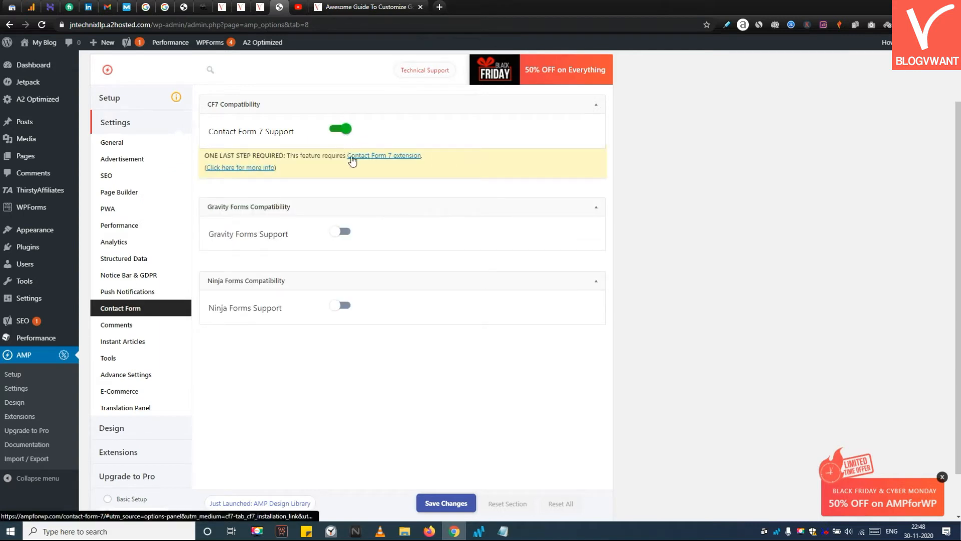
{"action": "left_click", "coordinate": [345, 130]}
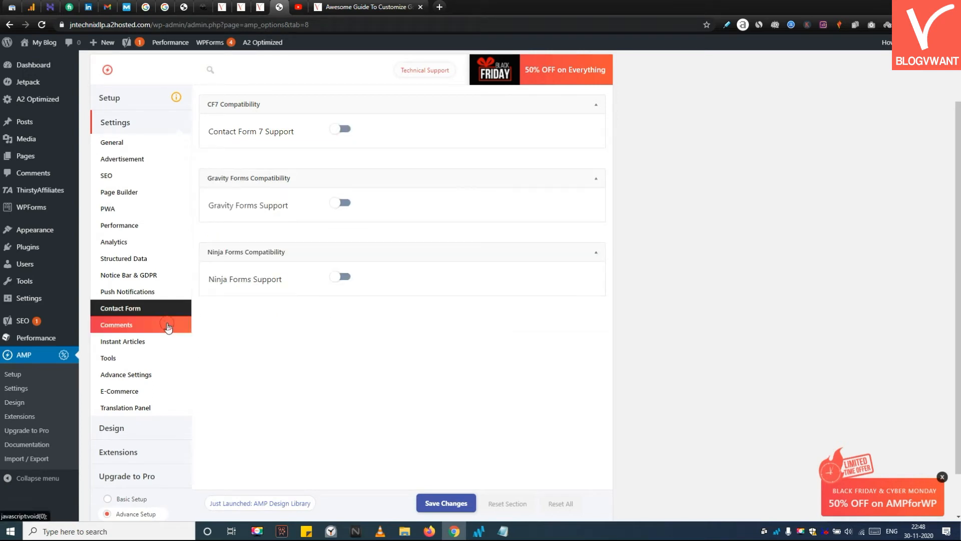
Step: Review the Comments display and discussion options and save the Comments settings
{"action": "left_click", "coordinate": [150, 325]}
{"action": "scroll", "coordinate": [277, 202], "scroll_direction": "down", "scroll_amount": 1}
{"action": "scroll", "coordinate": [275, 206], "scroll_direction": "up", "scroll_amount": 1}
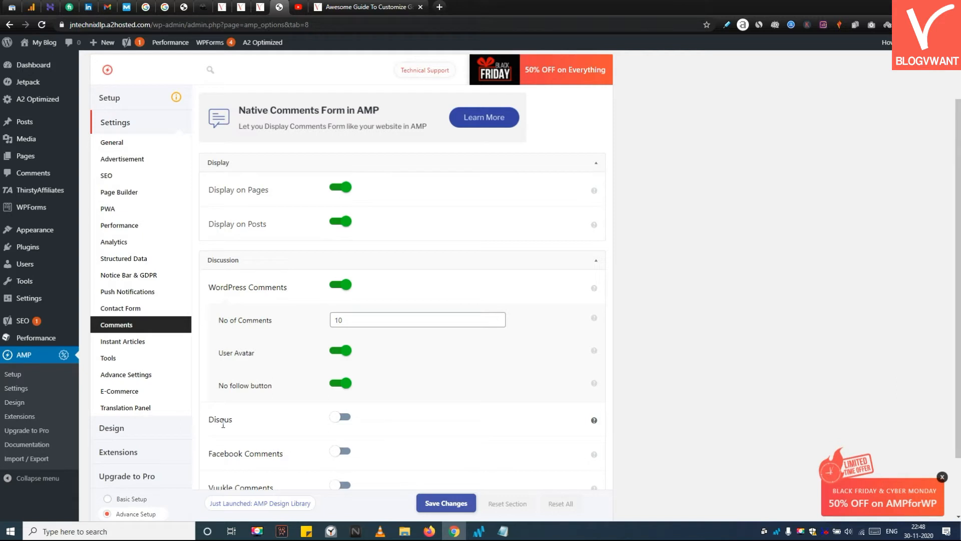
{"action": "triple_click", "coordinate": [257, 449]}
{"action": "scroll", "coordinate": [300, 426], "scroll_direction": "down", "scroll_amount": 2}
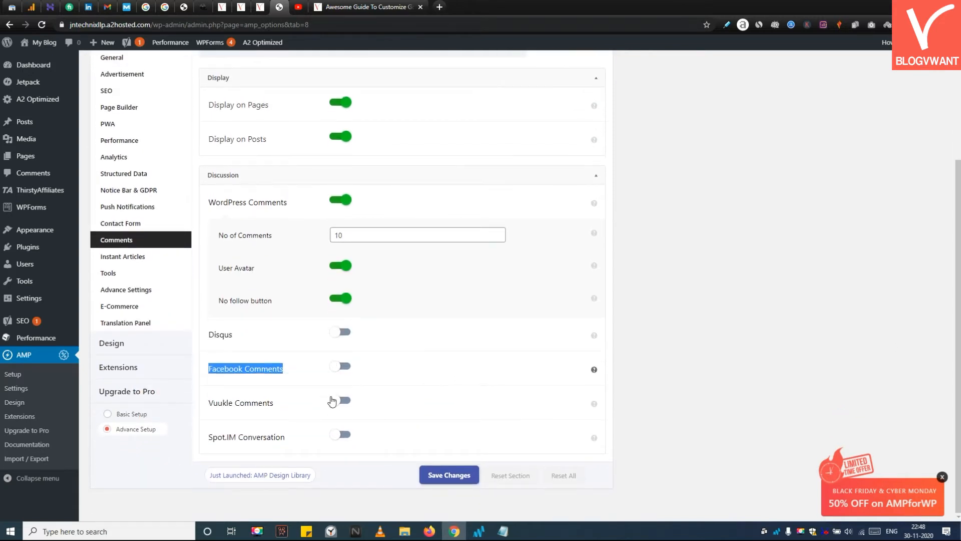
{"action": "left_click", "coordinate": [450, 475]}
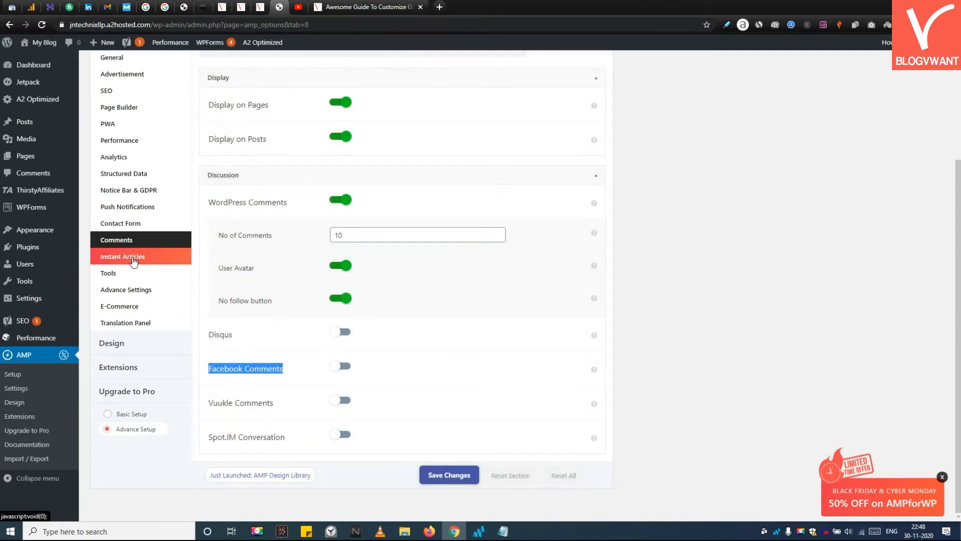
Step: Turn on Mobile Redirection in the Advance Settings section
{"action": "left_click", "coordinate": [109, 272]}
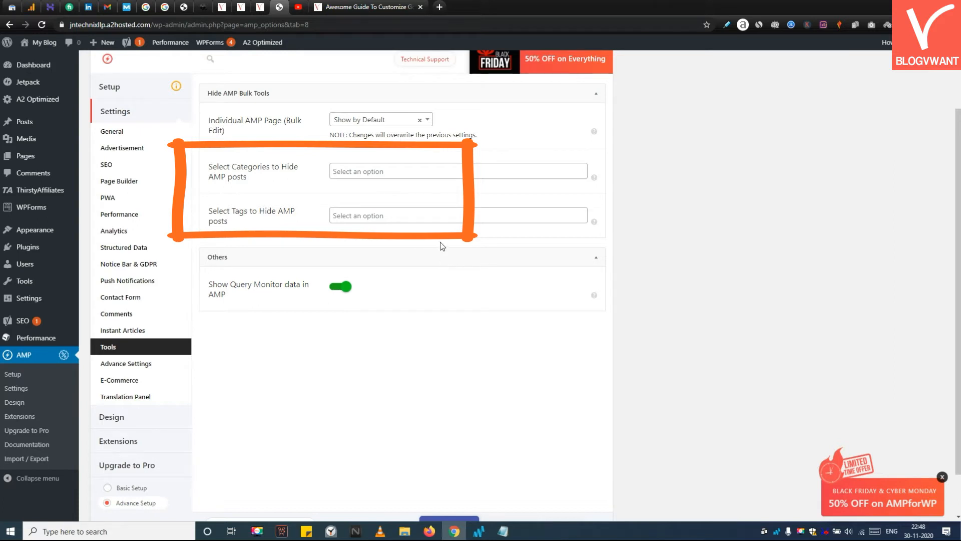
{"action": "left_click", "coordinate": [161, 367]}
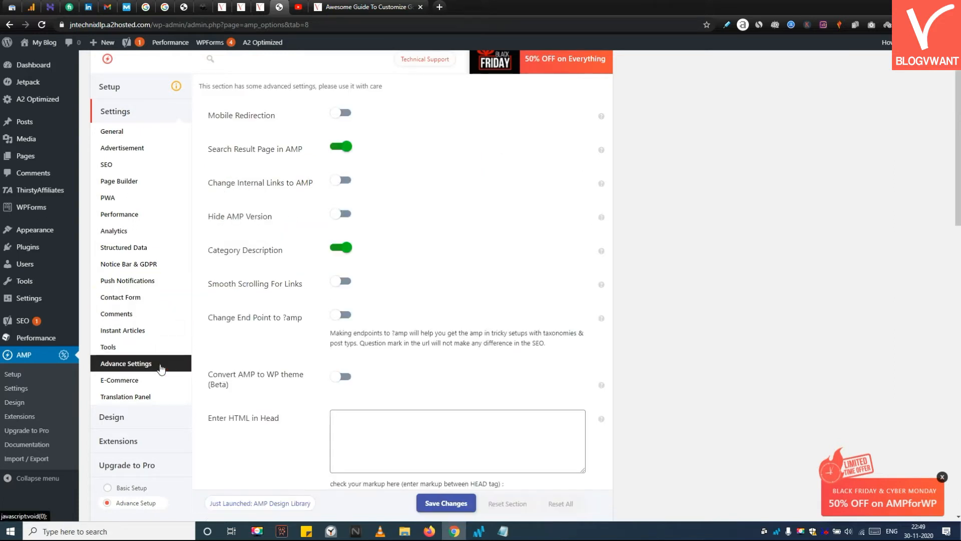
{"action": "scroll", "coordinate": [482, 211], "scroll_direction": "up", "scroll_amount": 1}
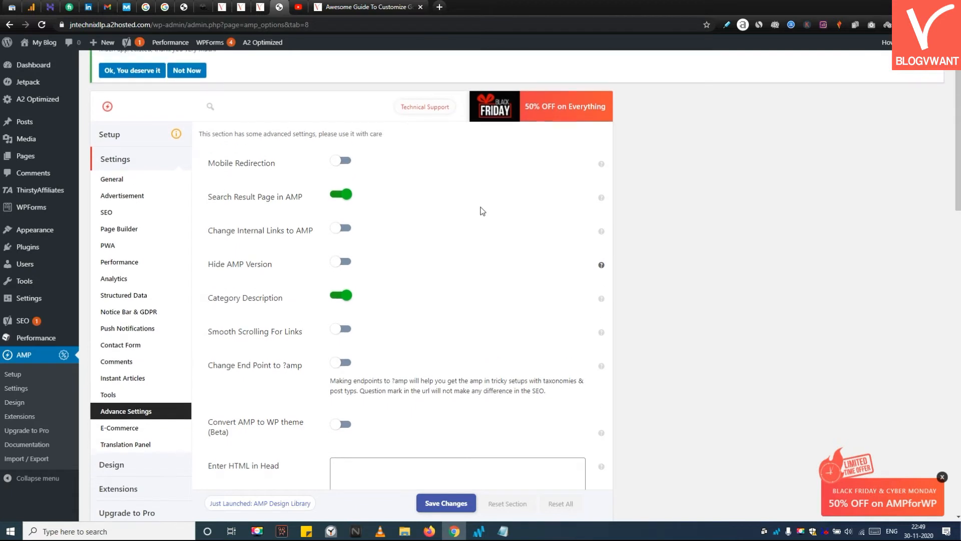
{"action": "mouse_move", "coordinate": [603, 170]}
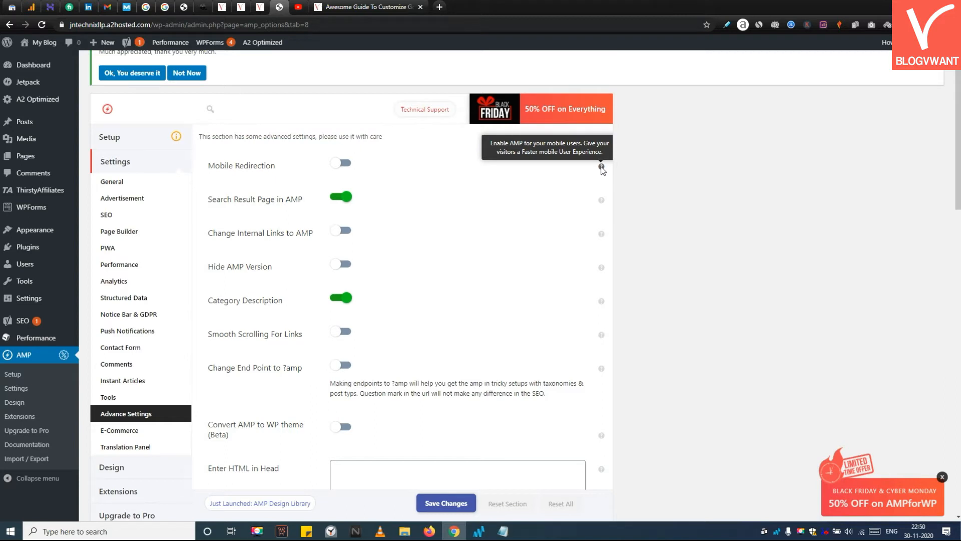
{"action": "left_click", "coordinate": [345, 164]}
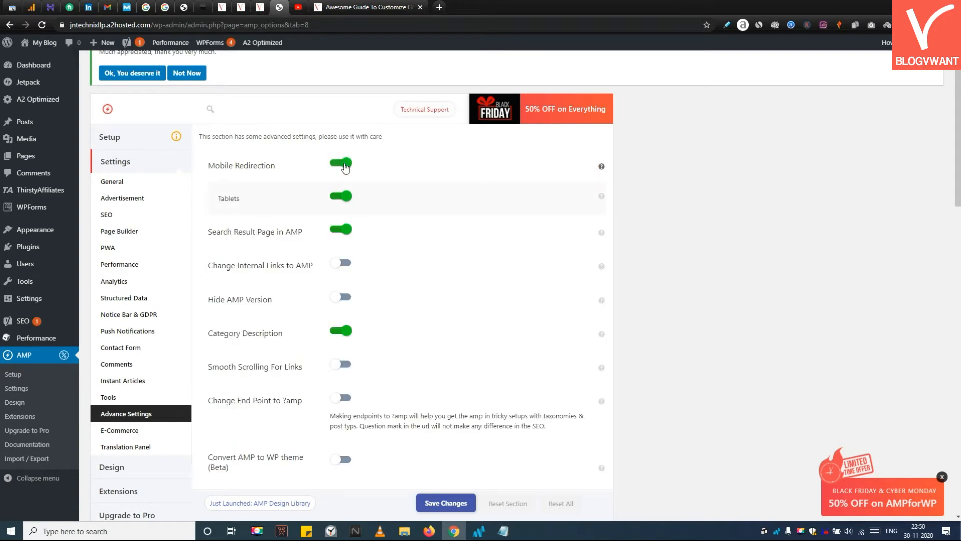
Step: Toggle WooCommerce Support on and back off in the E-Commerce settings
{"action": "scroll", "coordinate": [350, 177], "scroll_direction": "up", "scroll_amount": 1}
{"action": "left_click", "coordinate": [182, 467]}
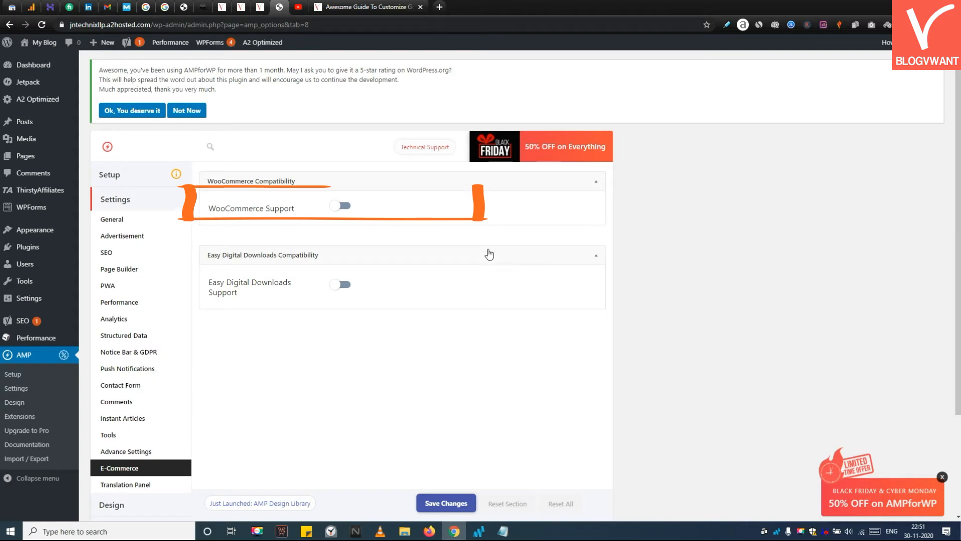
{"action": "left_click", "coordinate": [331, 206]}
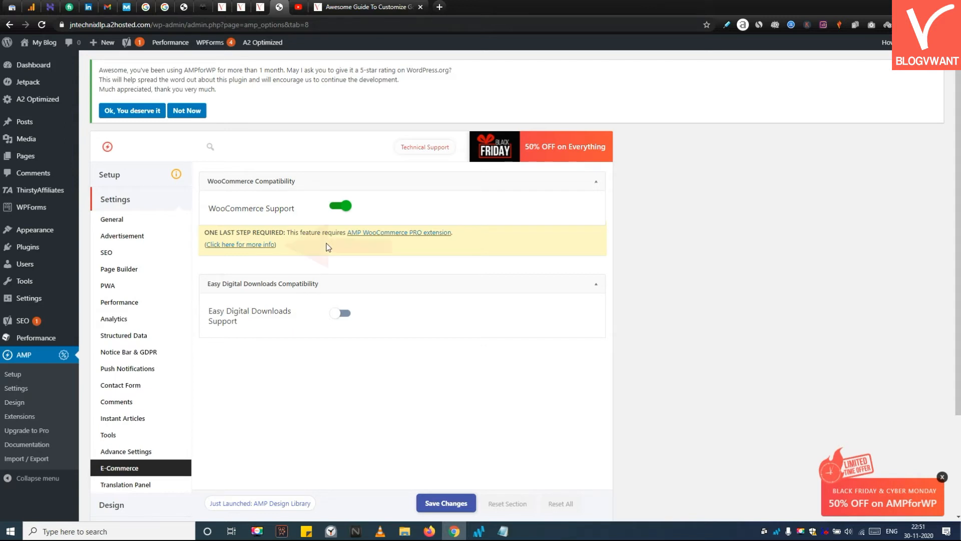
{"action": "left_click", "coordinate": [343, 211]}
{"action": "scroll", "coordinate": [260, 335], "scroll_direction": "down", "scroll_amount": 2}
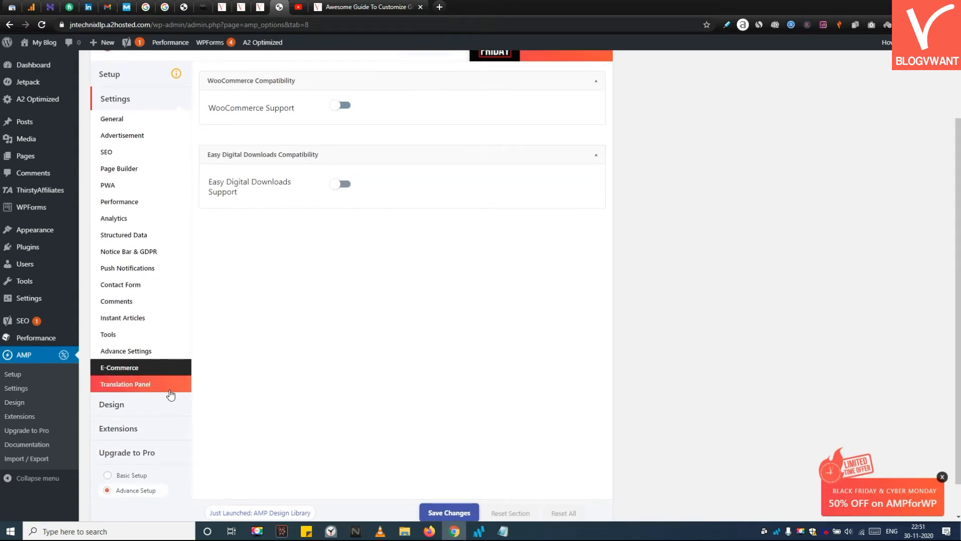
Step: Browse the AMP theme and layout options in the Design Themes section
{"action": "left_click", "coordinate": [178, 389]}
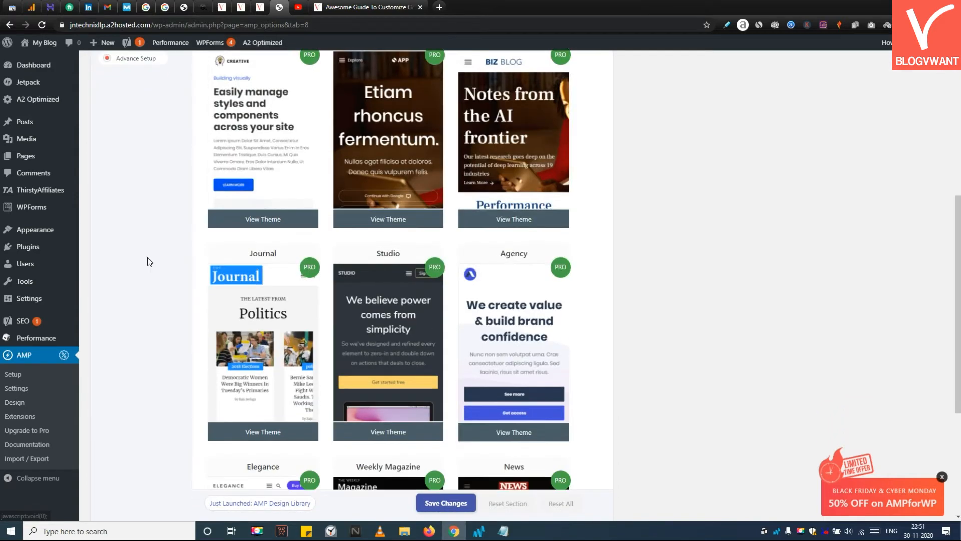
{"action": "scroll", "coordinate": [146, 262], "scroll_direction": "down", "scroll_amount": 2}
{"action": "scroll", "coordinate": [167, 271], "scroll_direction": "up", "scroll_amount": 1}
{"action": "scroll", "coordinate": [167, 271], "scroll_direction": "up", "scroll_amount": 6}
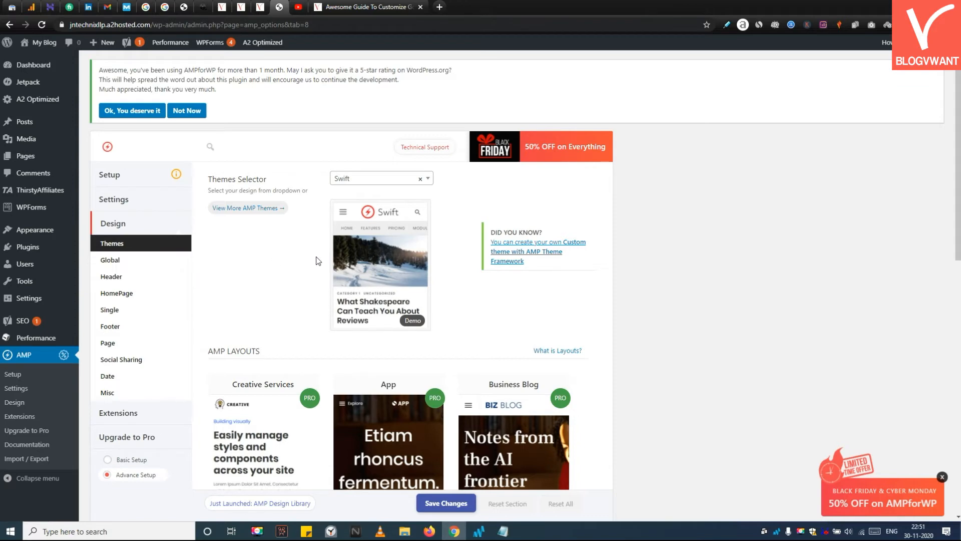
{"action": "scroll", "coordinate": [423, 289], "scroll_direction": "down", "scroll_amount": 4}
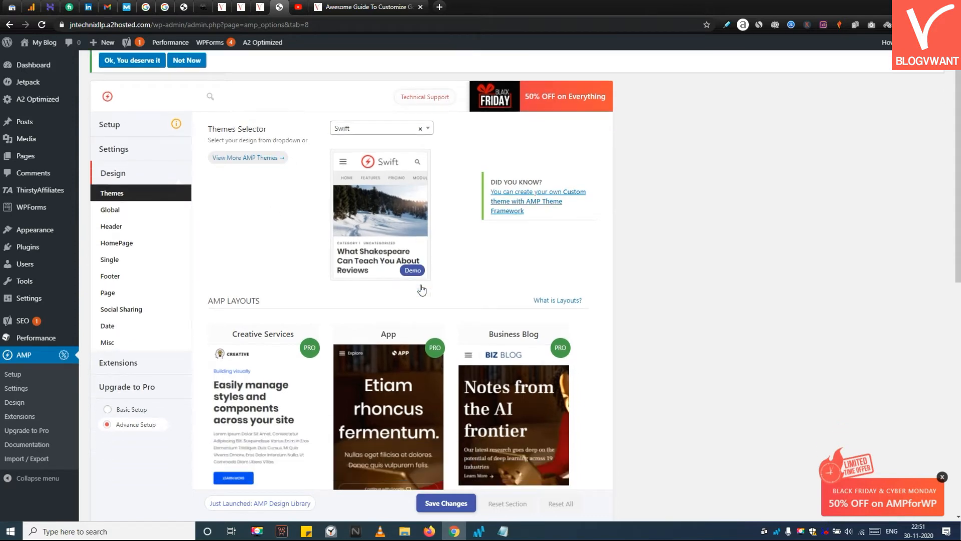
{"action": "scroll", "coordinate": [499, 291], "scroll_direction": "down", "scroll_amount": 6}
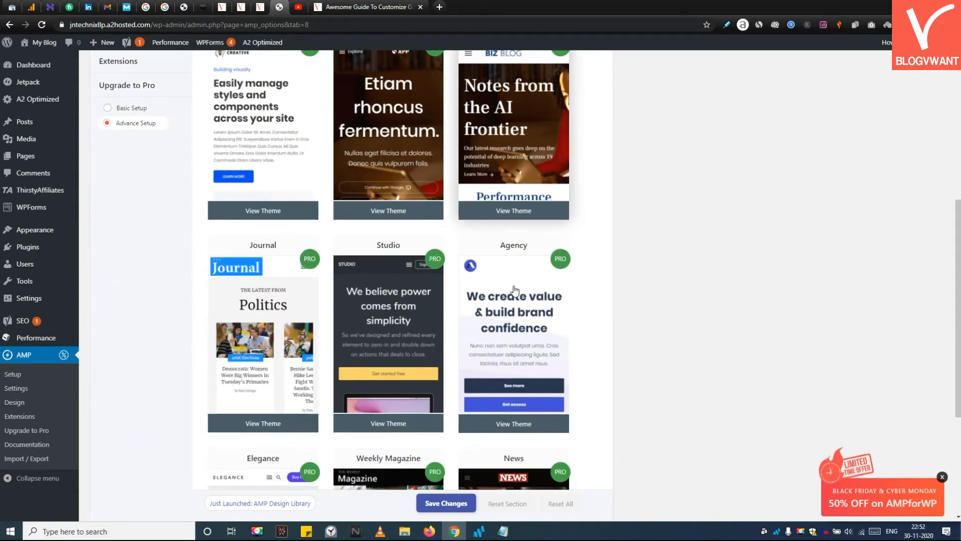
{"action": "scroll", "coordinate": [515, 290], "scroll_direction": "down", "scroll_amount": 2}
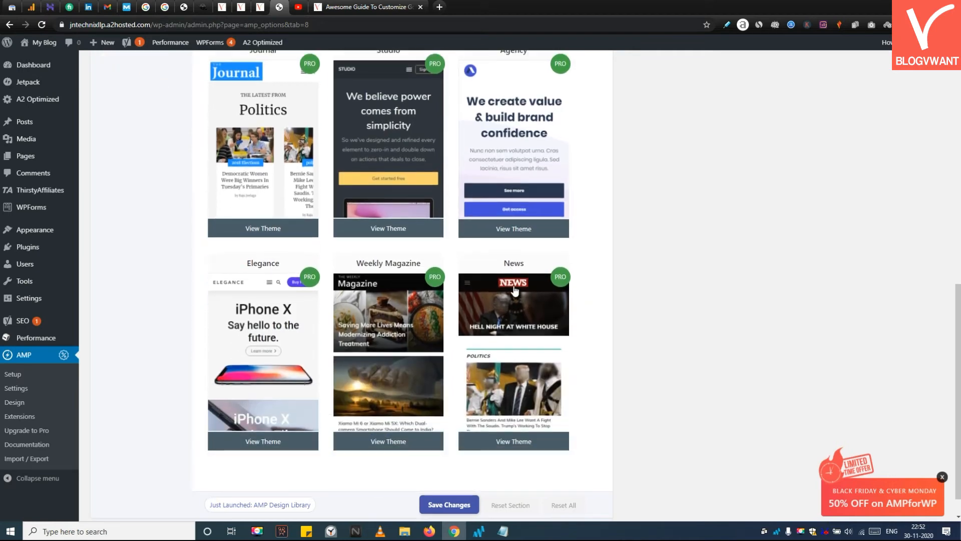
{"action": "scroll", "coordinate": [440, 296], "scroll_direction": "up", "scroll_amount": 5}
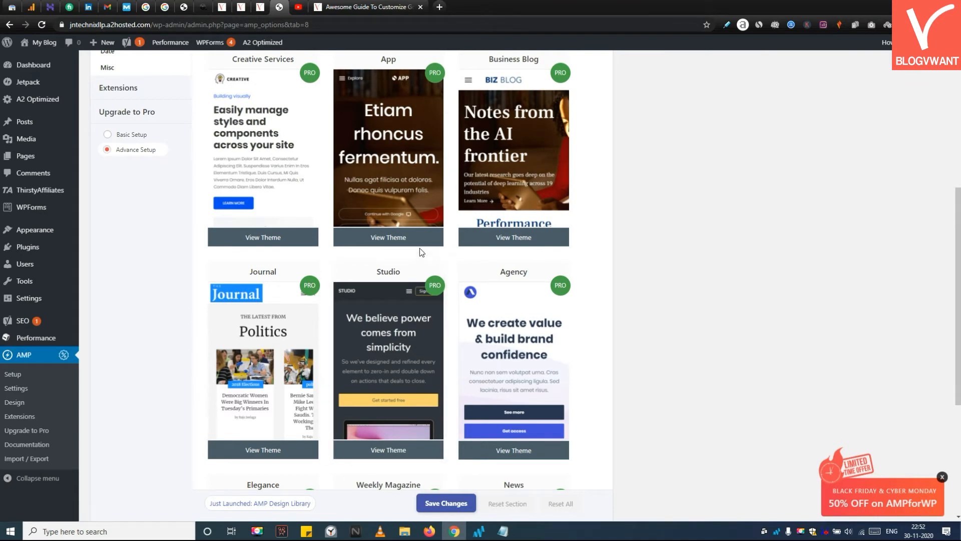
{"action": "scroll", "coordinate": [280, 445], "scroll_direction": "down", "scroll_amount": 5}
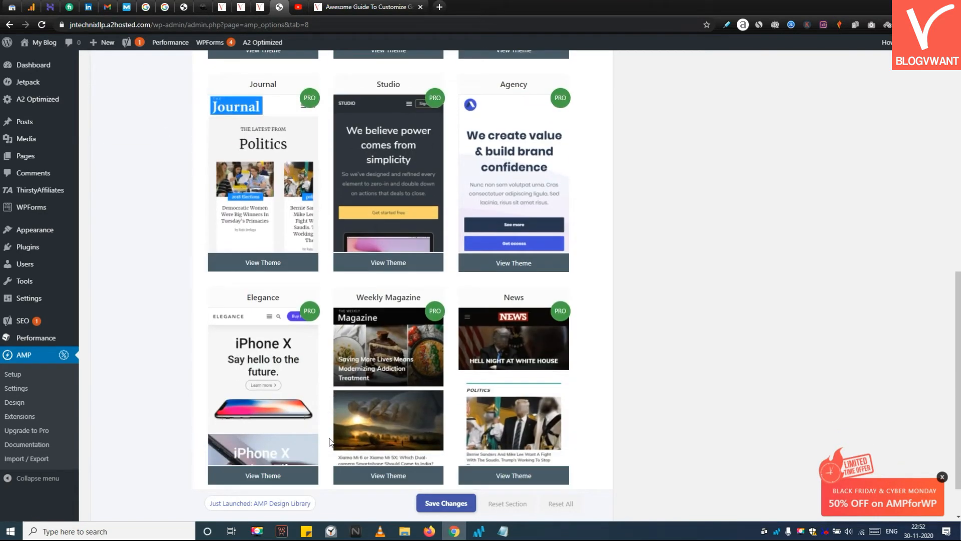
Step: Preview the Weekly Magazine layout on the AMP for WP website and close that tab
{"action": "left_click", "coordinate": [359, 425]}
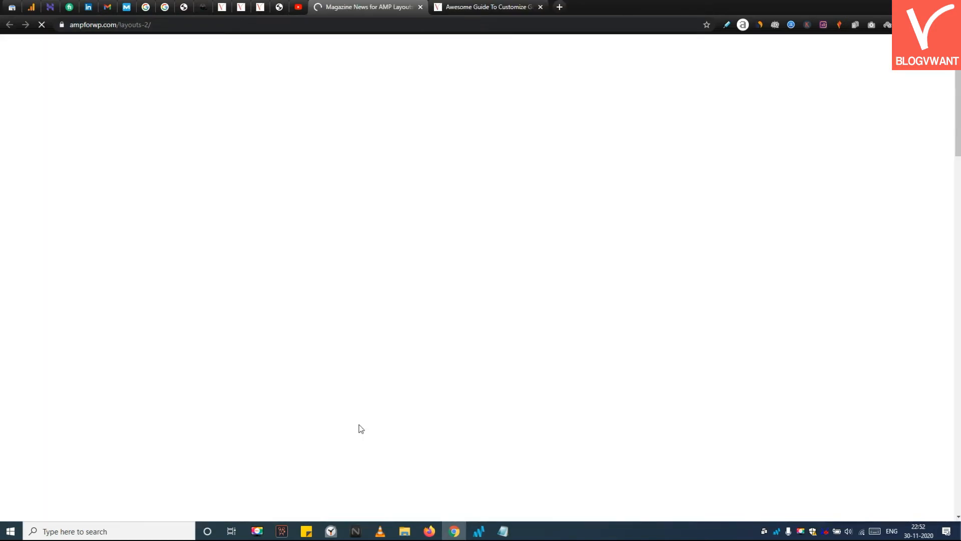
{"action": "scroll", "coordinate": [551, 251], "scroll_direction": "down", "scroll_amount": 10}
{"action": "scroll", "coordinate": [551, 251], "scroll_direction": "up", "scroll_amount": 3}
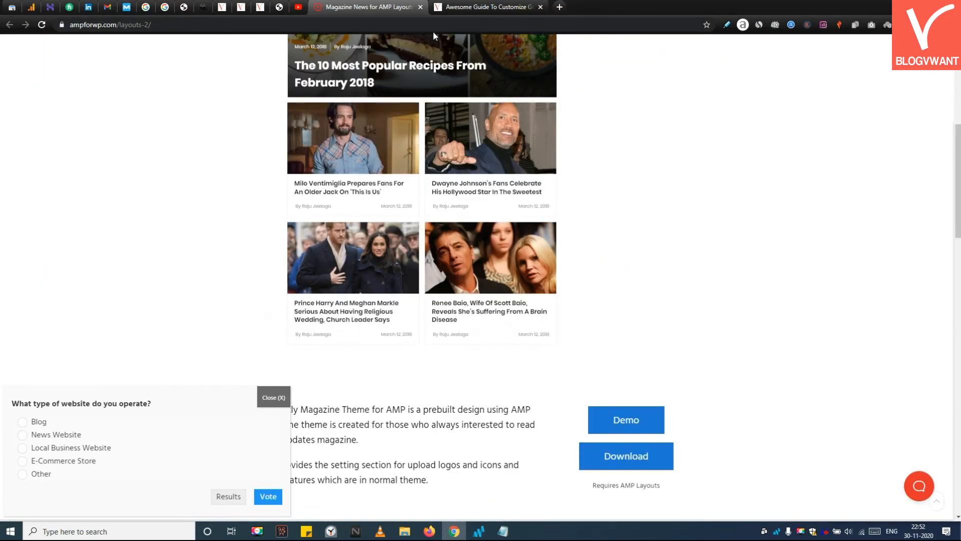
{"action": "key", "text": "ctrl+w"}
Step: Open the Themes Selector dropdown to examine the available designs
{"action": "scroll", "coordinate": [287, 248], "scroll_direction": "up", "scroll_amount": 10}
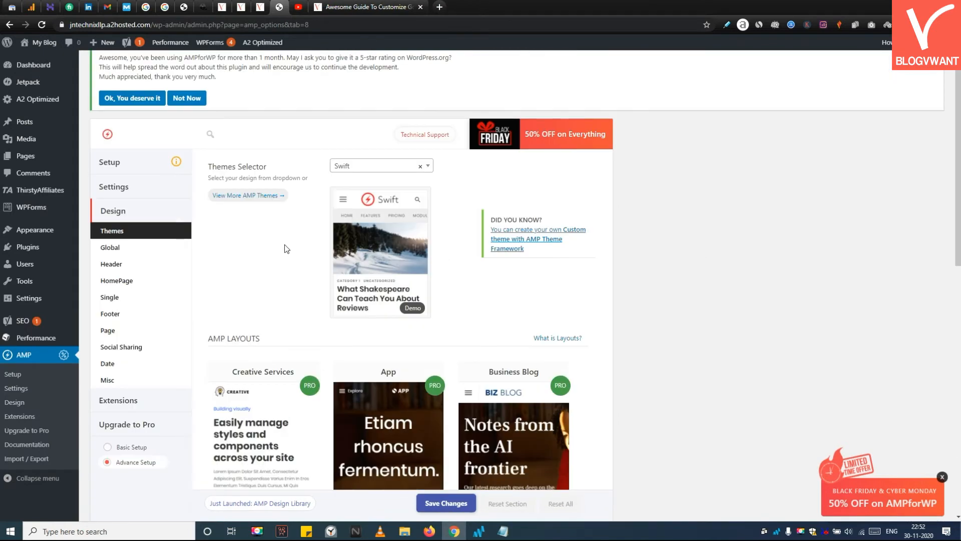
{"action": "left_click", "coordinate": [358, 165]}
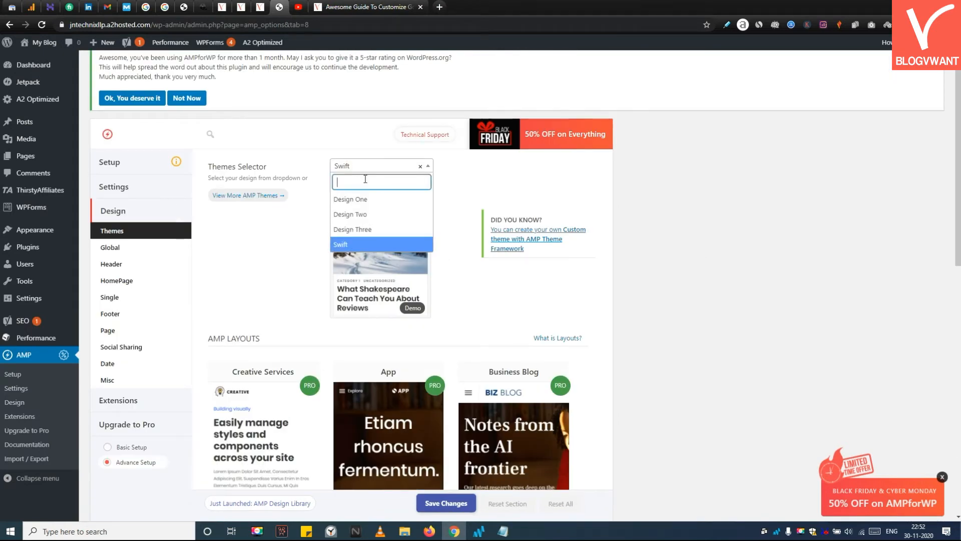
{"action": "left_click", "coordinate": [624, 232]}
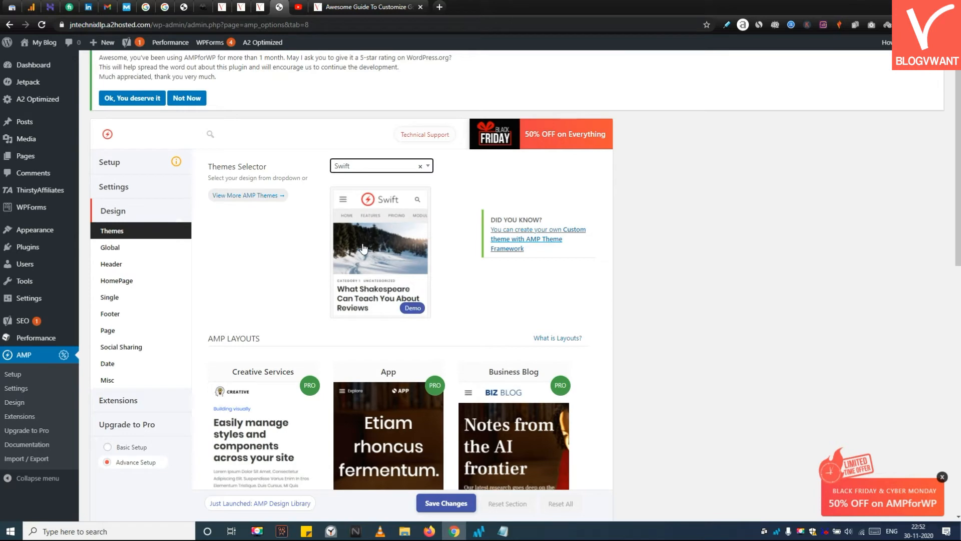
{"action": "left_click", "coordinate": [360, 170]}
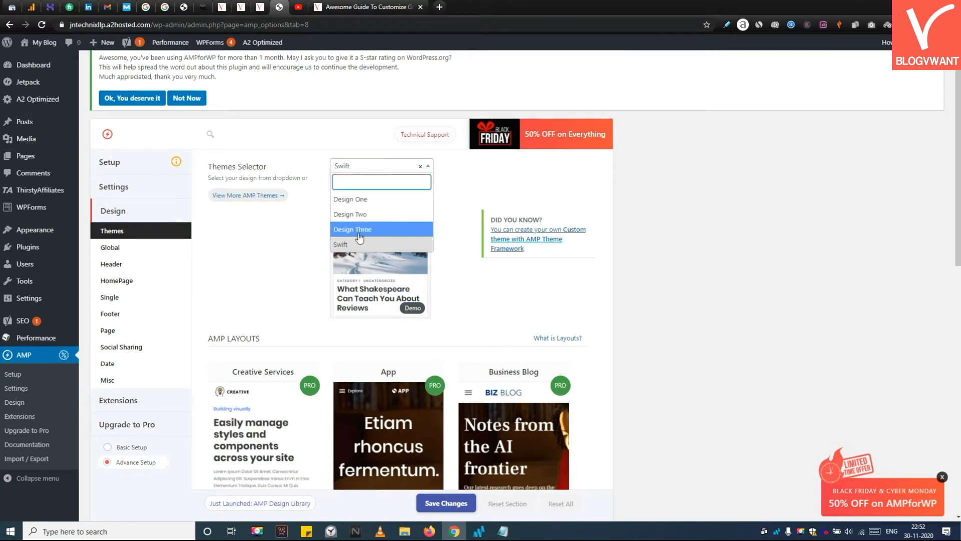
{"action": "left_click", "coordinate": [326, 240]}
{"action": "scroll", "coordinate": [266, 242], "scroll_direction": "down", "scroll_amount": 3}
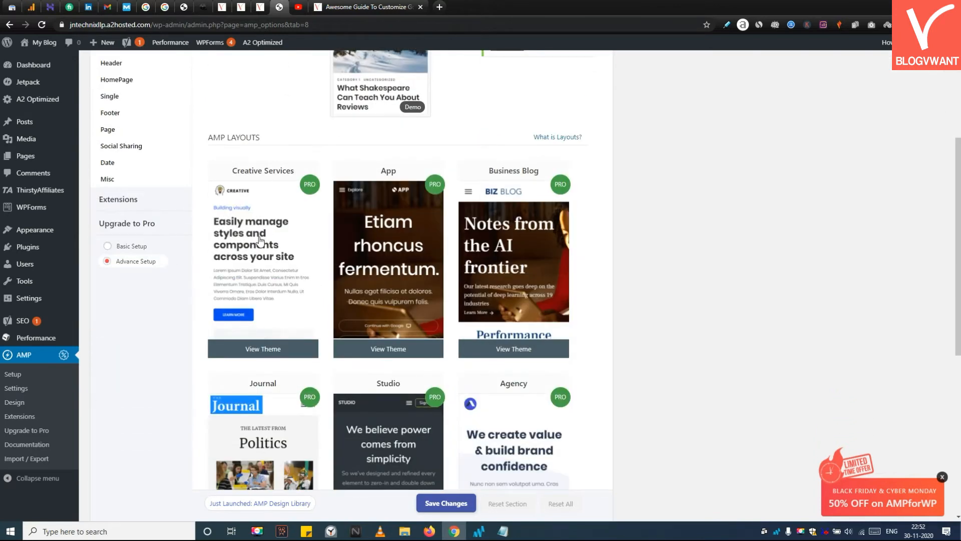
{"action": "scroll", "coordinate": [253, 236], "scroll_direction": "up", "scroll_amount": 4}
Step: Examine the Global design settings, including the Global Color Scheme picker, typography and general options
{"action": "left_click", "coordinate": [120, 260]}
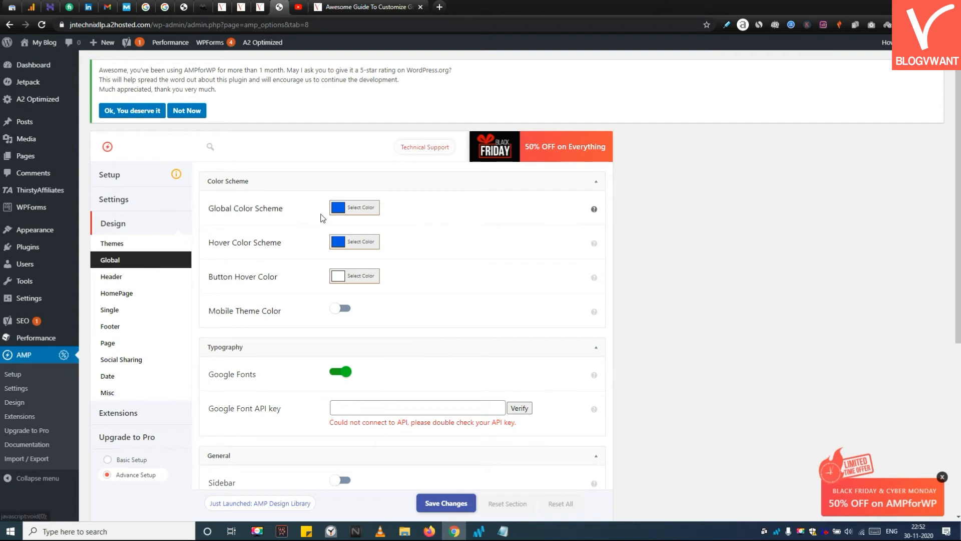
{"action": "left_click", "coordinate": [344, 208]}
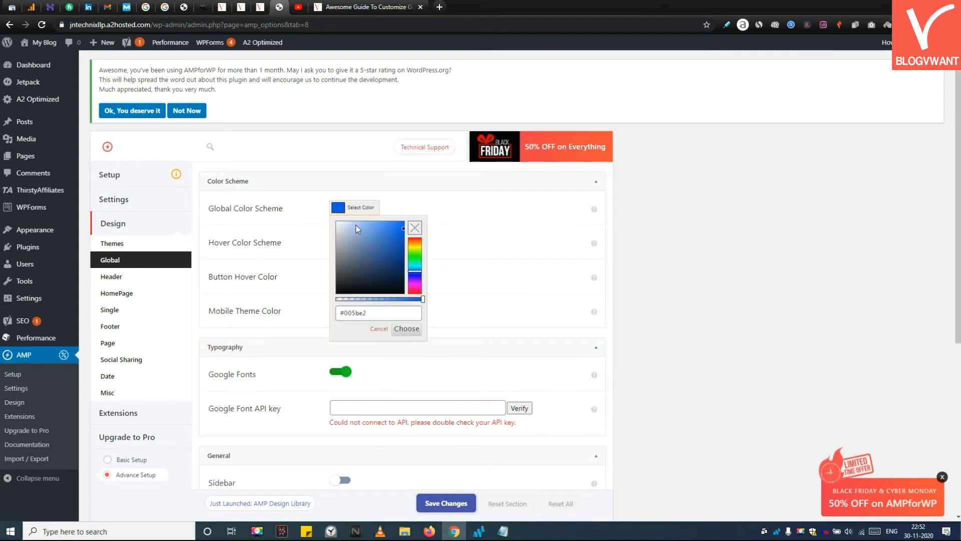
{"action": "left_click", "coordinate": [485, 231]}
{"action": "mouse_move", "coordinate": [596, 213]}
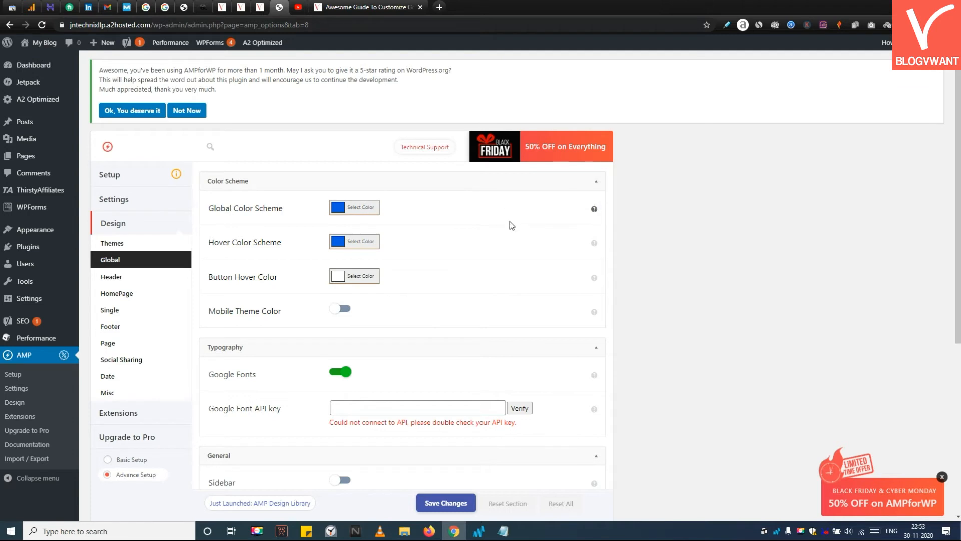
{"action": "scroll", "coordinate": [415, 369], "scroll_direction": "down", "scroll_amount": 2}
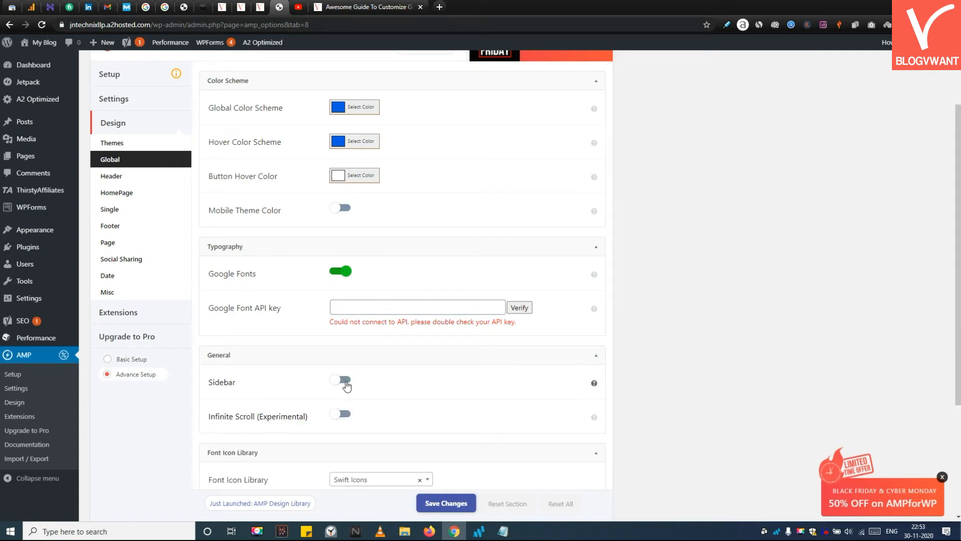
{"action": "scroll", "coordinate": [347, 385], "scroll_direction": "down", "scroll_amount": 2}
{"action": "scroll", "coordinate": [369, 302], "scroll_direction": "down", "scroll_amount": 2}
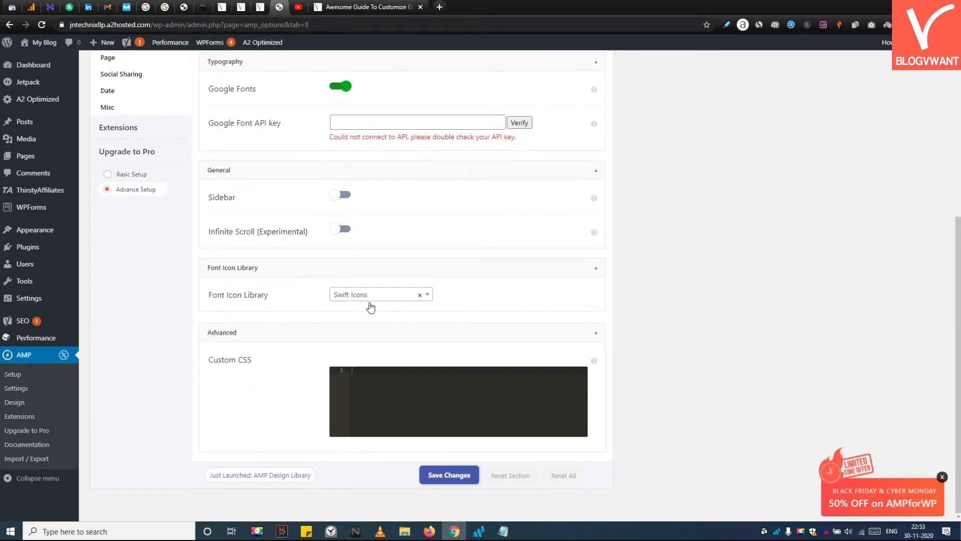
Step: Save the Global design settings
{"action": "triple_click", "coordinate": [236, 361]}
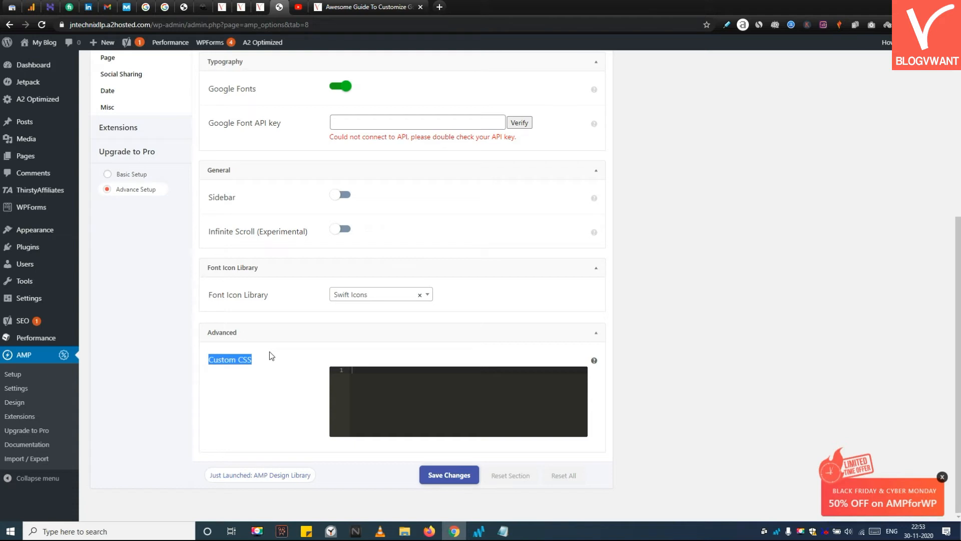
{"action": "left_click", "coordinate": [454, 482]}
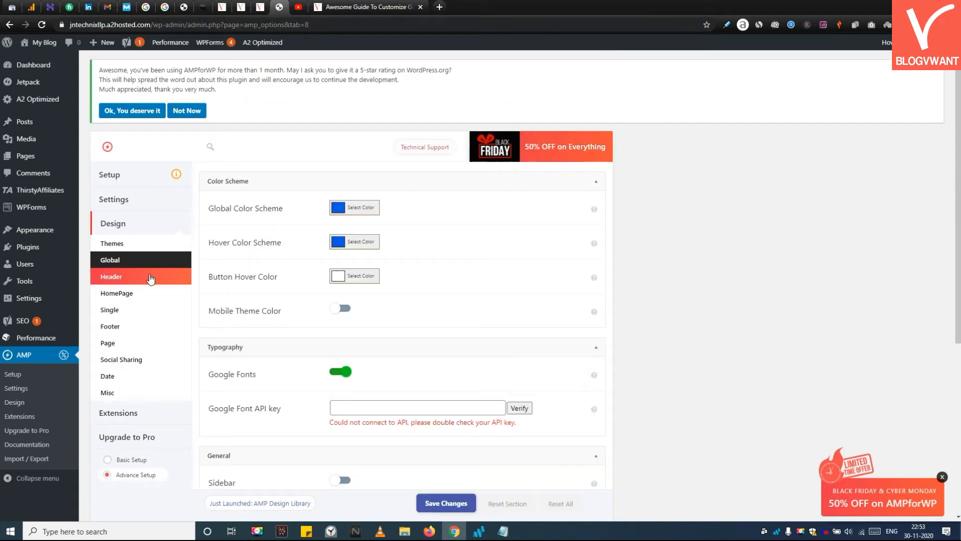
Step: Open the Header design settings and try each header type layout, ending with the first one selected
{"action": "left_click", "coordinate": [150, 278]}
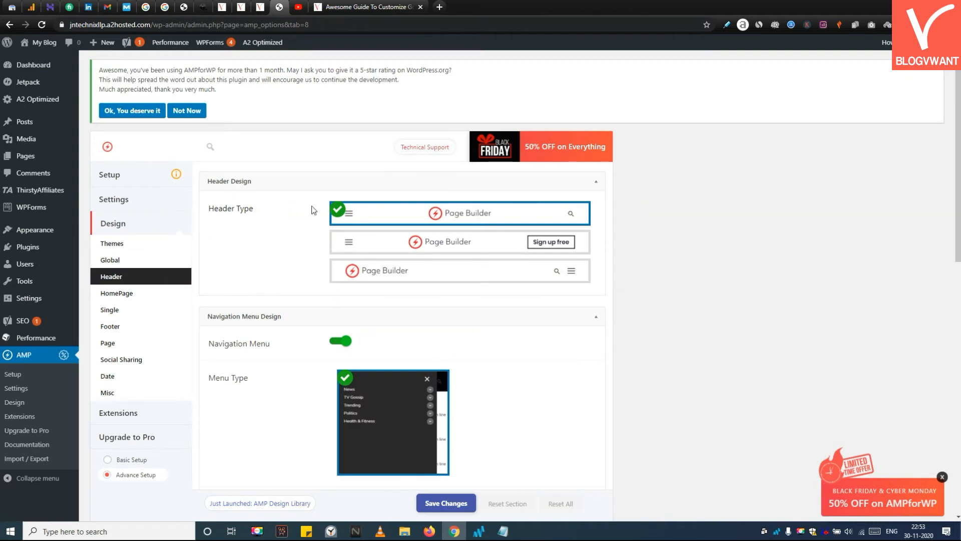
{"action": "left_click", "coordinate": [381, 243]}
{"action": "left_click", "coordinate": [392, 269]}
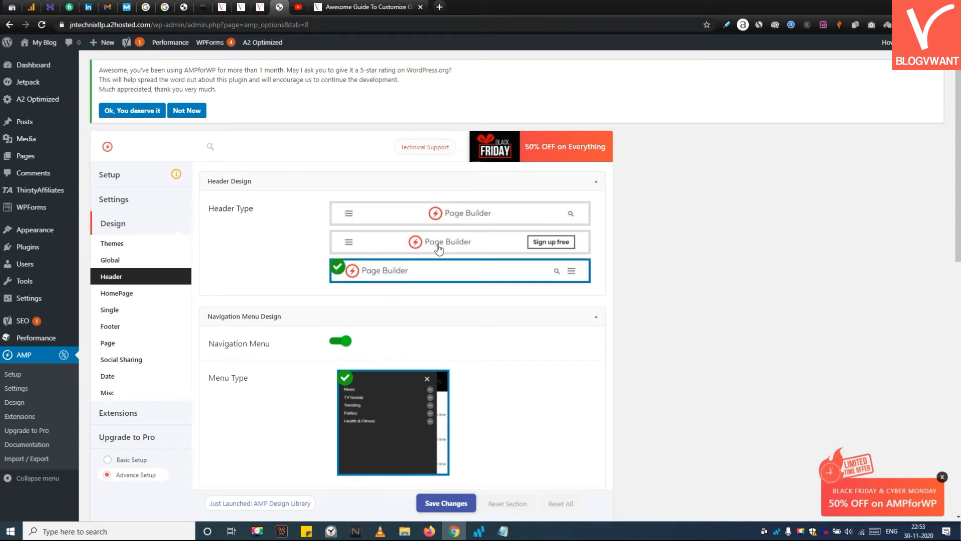
{"action": "left_click", "coordinate": [441, 213]}
{"action": "left_click", "coordinate": [341, 342]}
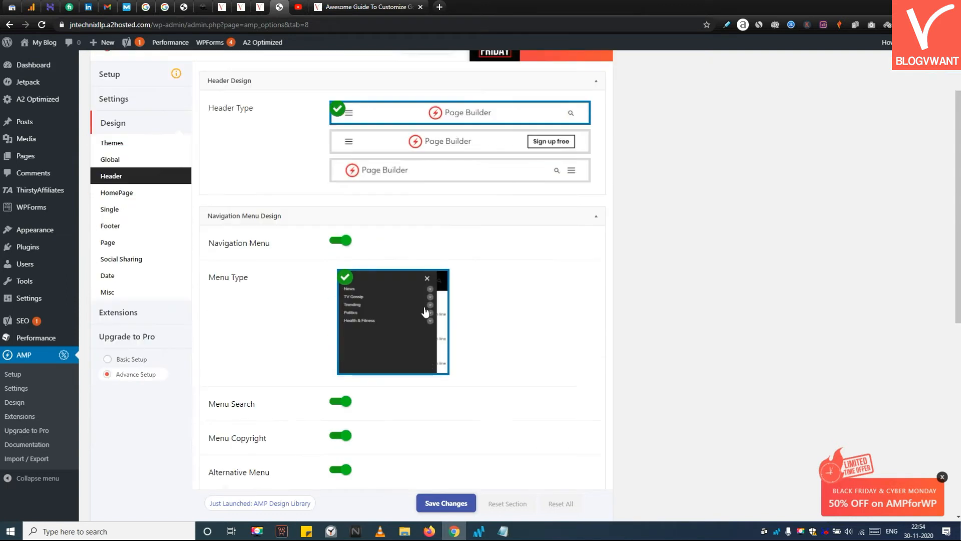
Step: Enable Dropdown Support under the Alternative Menu options of the navigation menu design
{"action": "scroll", "coordinate": [328, 311], "scroll_direction": "down", "scroll_amount": 3}
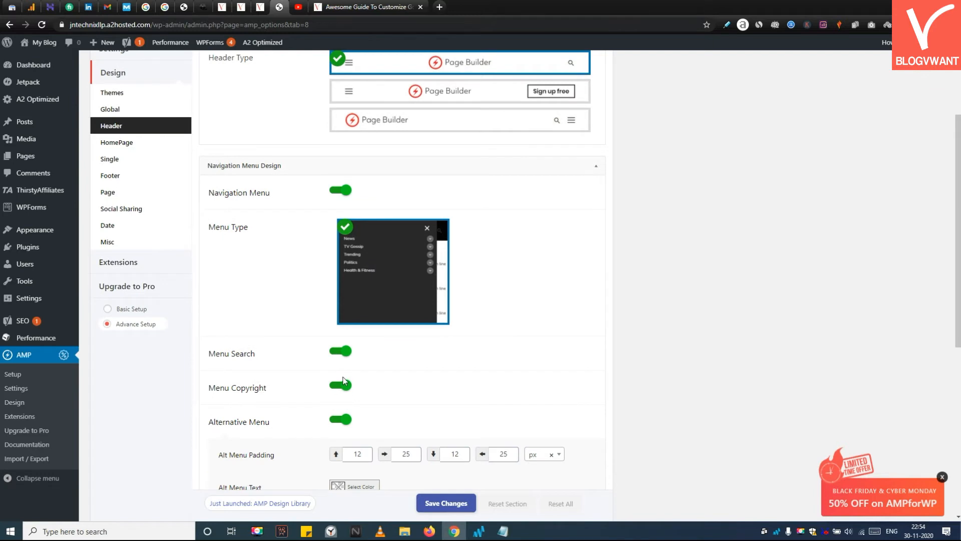
{"action": "scroll", "coordinate": [341, 399], "scroll_direction": "down", "scroll_amount": 3}
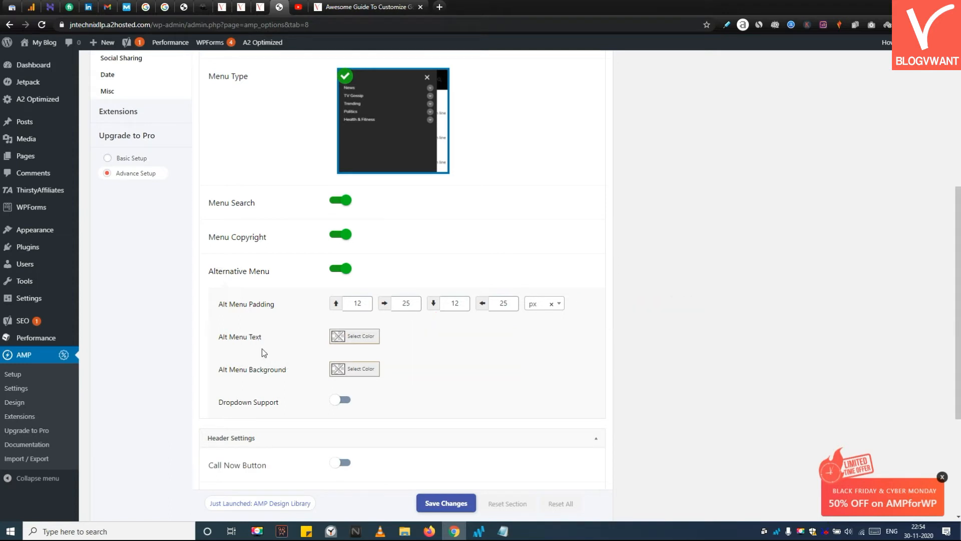
{"action": "left_click", "coordinate": [340, 400]}
{"action": "scroll", "coordinate": [360, 380], "scroll_direction": "down", "scroll_amount": 4}
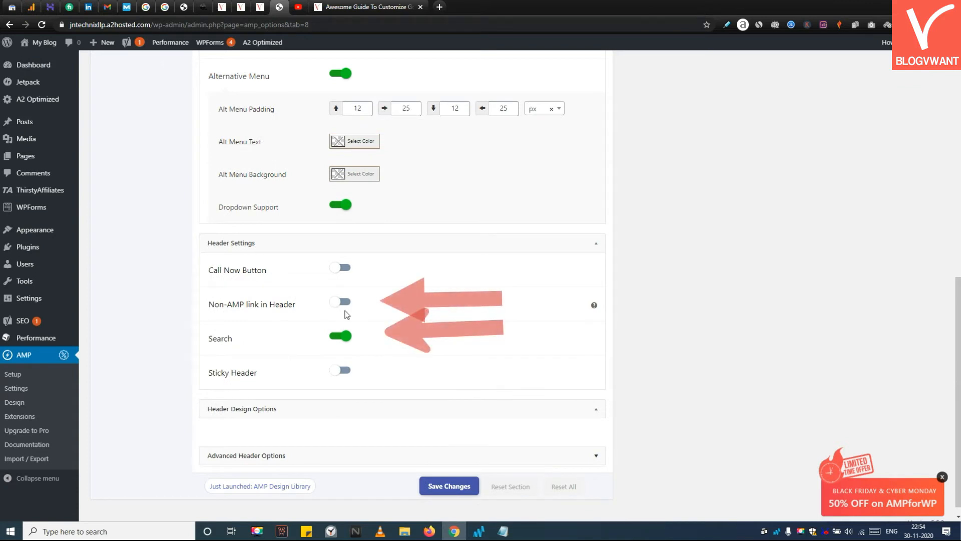
Step: Enable the Non-AMP link in Header option and save the header settings
{"action": "mouse_move", "coordinate": [595, 306]}
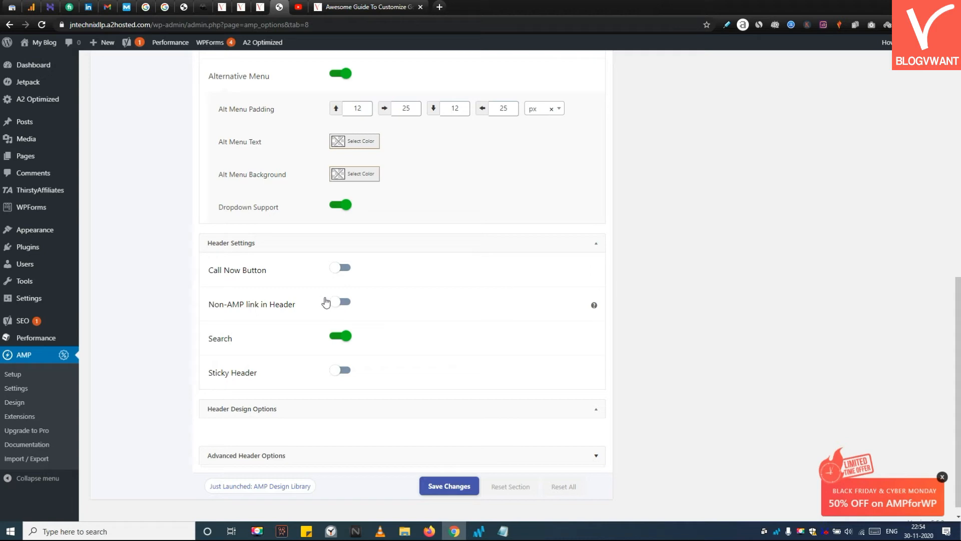
{"action": "left_click", "coordinate": [342, 301]}
{"action": "left_click", "coordinate": [446, 492]}
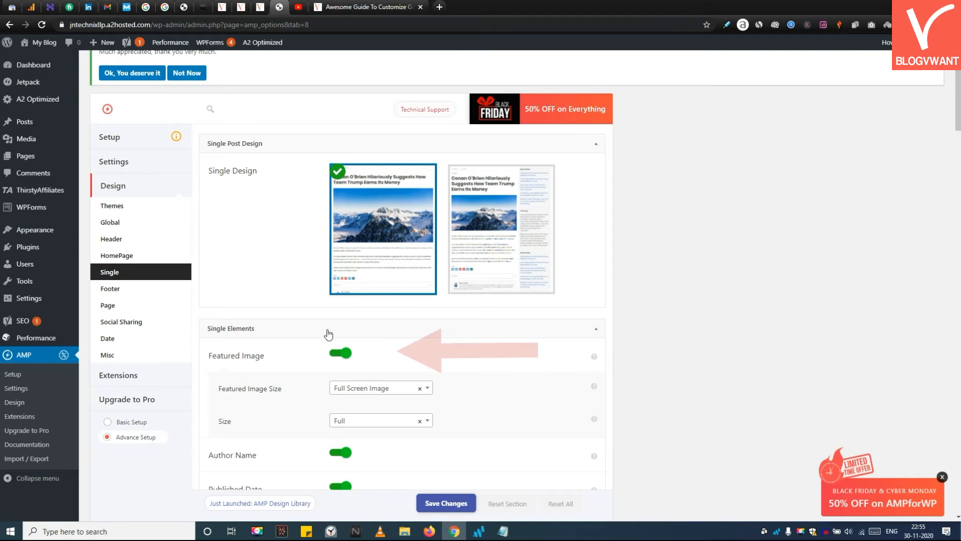
Step: Review the Single post element options, from Featured Image down to the recent posts settings
{"action": "left_click", "coordinate": [340, 356]}
{"action": "left_click", "coordinate": [340, 355]}
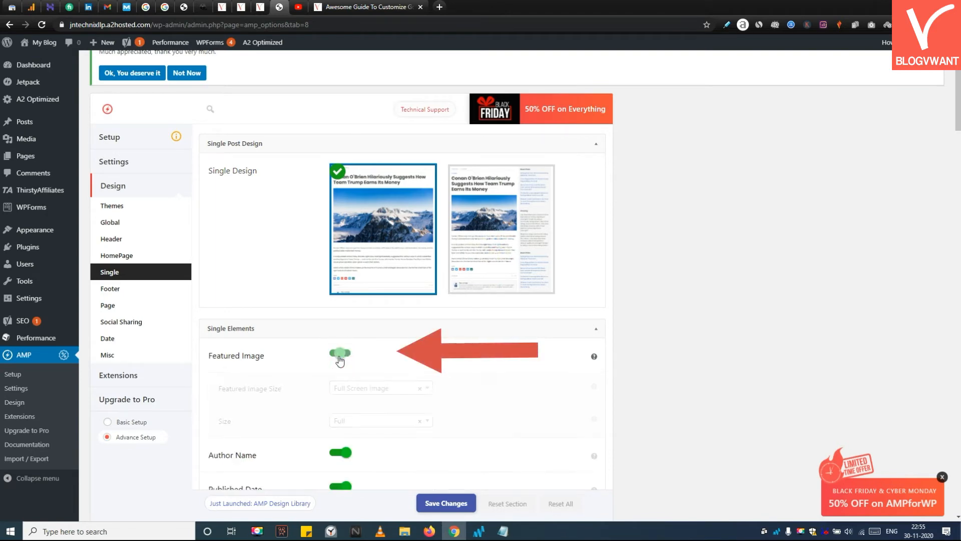
{"action": "scroll", "coordinate": [333, 390], "scroll_direction": "down", "scroll_amount": 2}
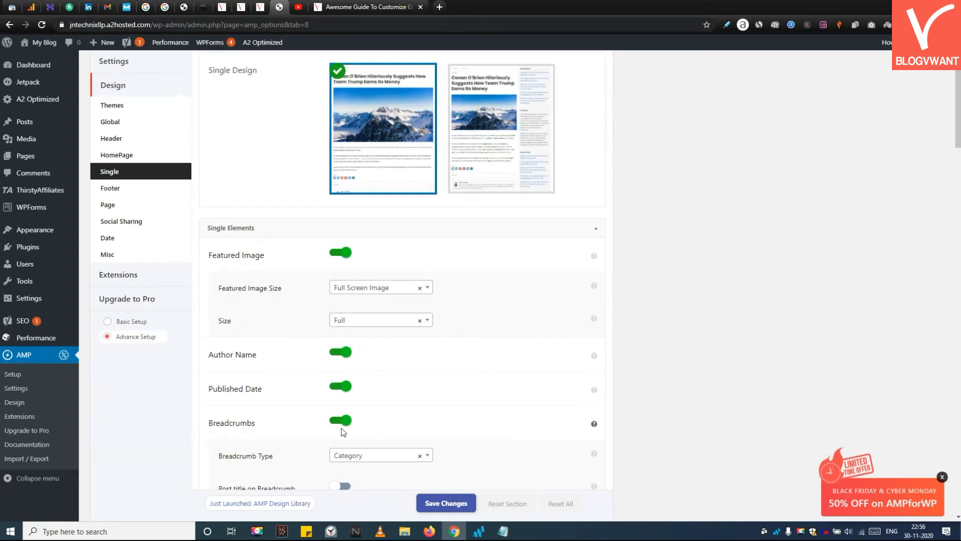
{"action": "scroll", "coordinate": [382, 414], "scroll_direction": "down", "scroll_amount": 1}
{"action": "scroll", "coordinate": [400, 418], "scroll_direction": "down", "scroll_amount": 1}
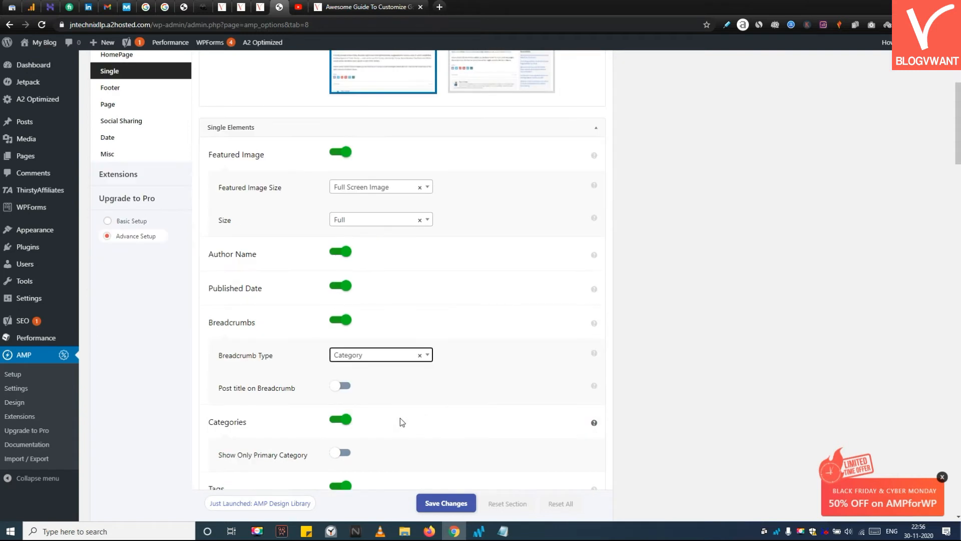
{"action": "scroll", "coordinate": [353, 400], "scroll_direction": "down", "scroll_amount": 1}
{"action": "scroll", "coordinate": [320, 375], "scroll_direction": "down", "scroll_amount": 2}
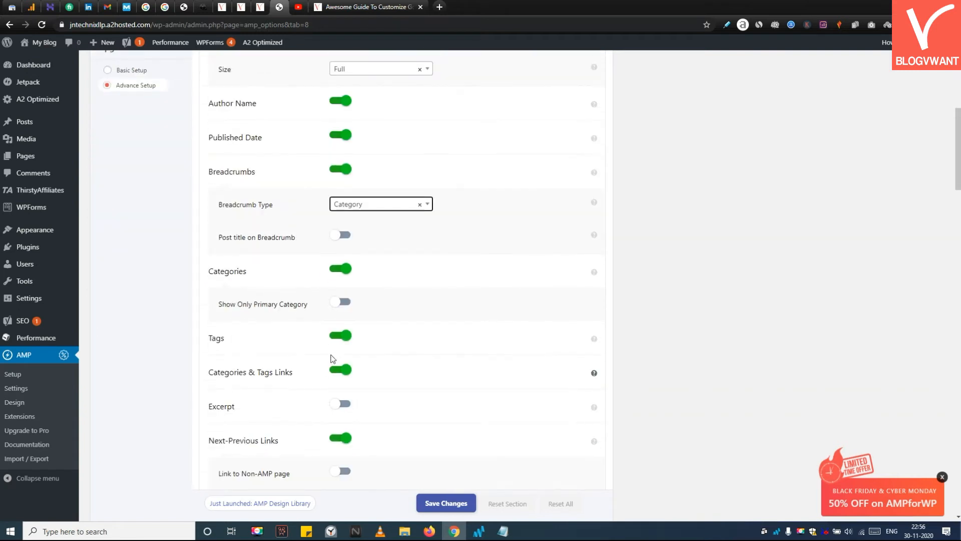
{"action": "scroll", "coordinate": [328, 382], "scroll_direction": "down", "scroll_amount": 2}
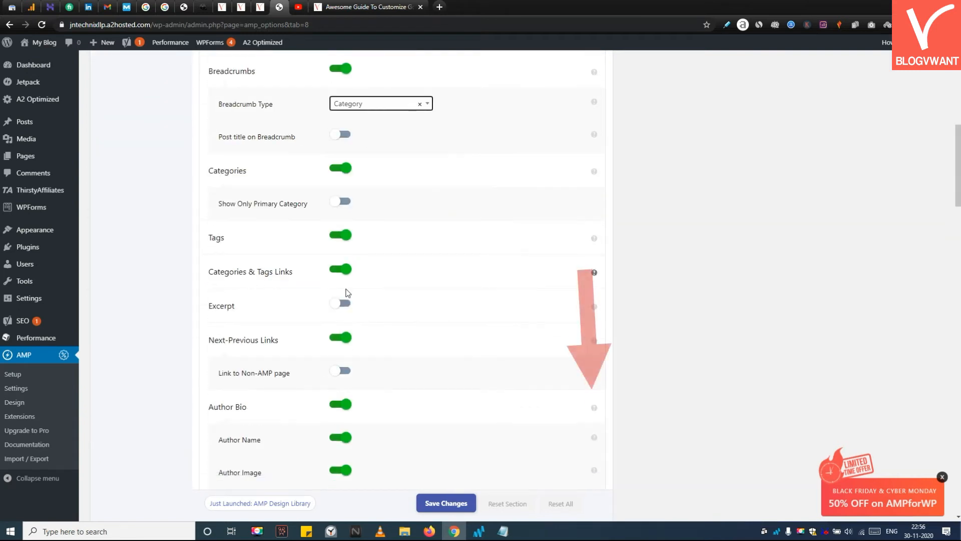
{"action": "scroll", "coordinate": [350, 313], "scroll_direction": "down", "scroll_amount": 4}
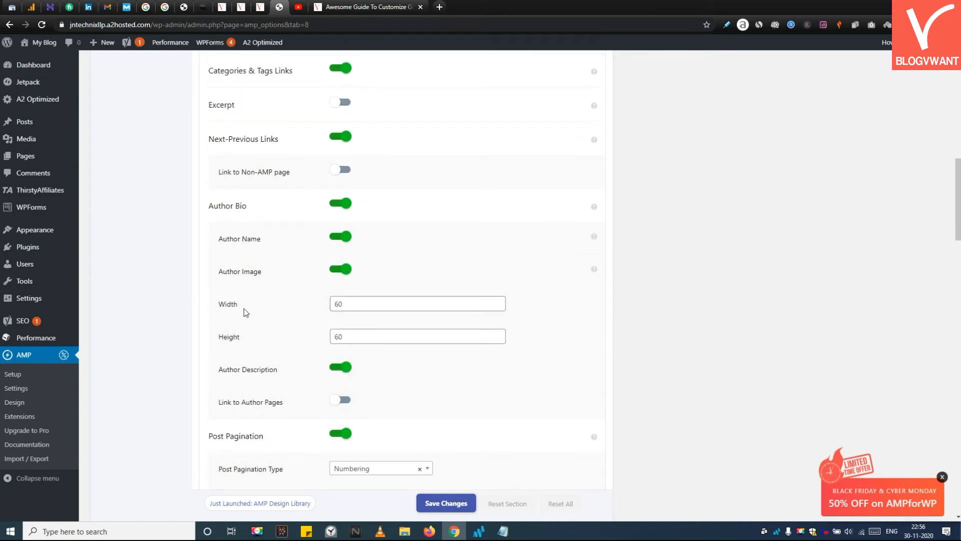
{"action": "scroll", "coordinate": [310, 341], "scroll_direction": "down", "scroll_amount": 3}
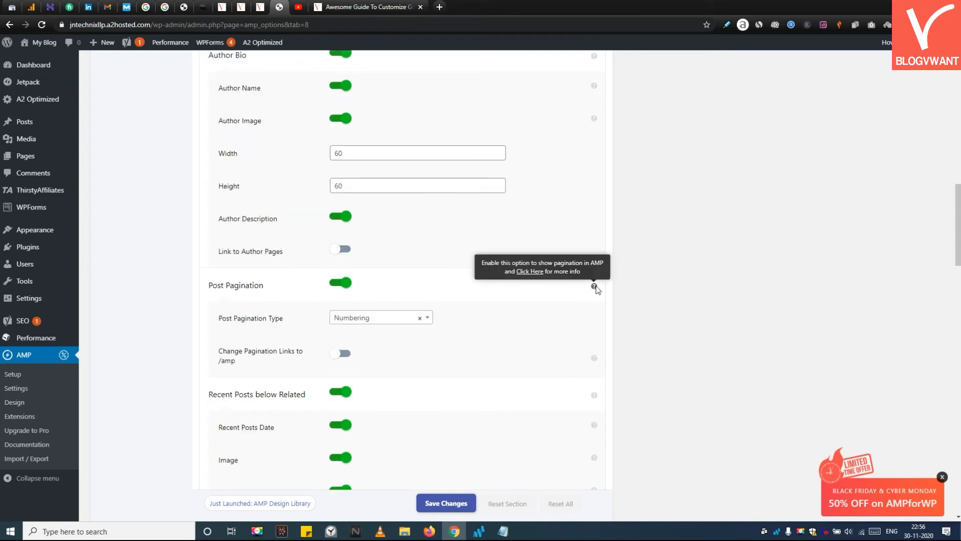
{"action": "scroll", "coordinate": [389, 305], "scroll_direction": "down", "scroll_amount": 3}
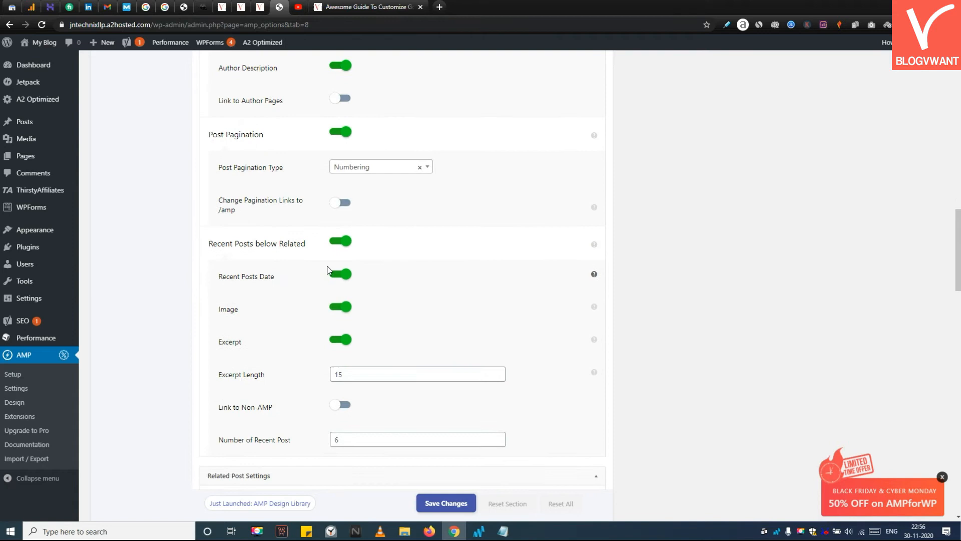
Step: Choose the Horizontal related post design and save the Single settings
{"action": "left_click_drag", "start_coordinate": [230, 245], "coordinate": [315, 247]}
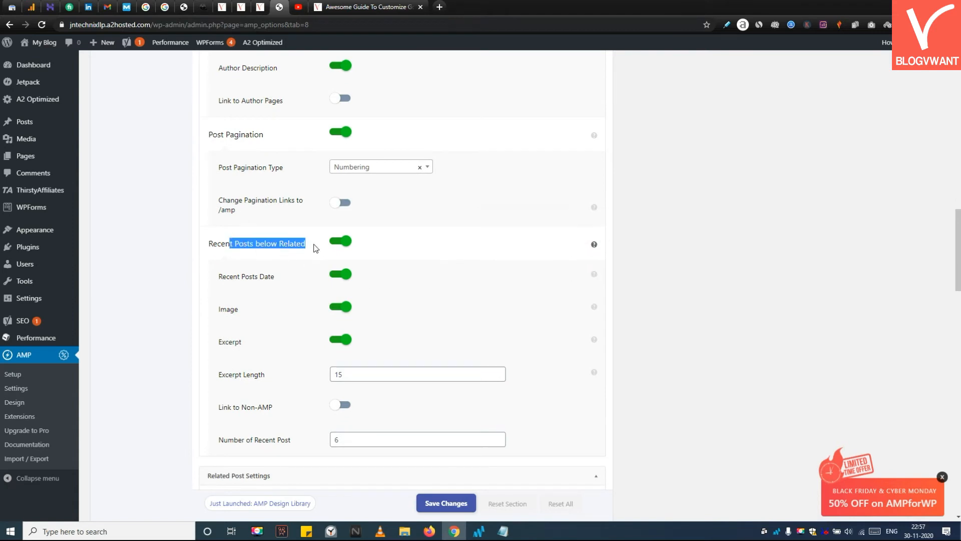
{"action": "left_click", "coordinate": [167, 296]}
{"action": "scroll", "coordinate": [182, 301], "scroll_direction": "down", "scroll_amount": 1}
{"action": "scroll", "coordinate": [270, 323], "scroll_direction": "down", "scroll_amount": 2}
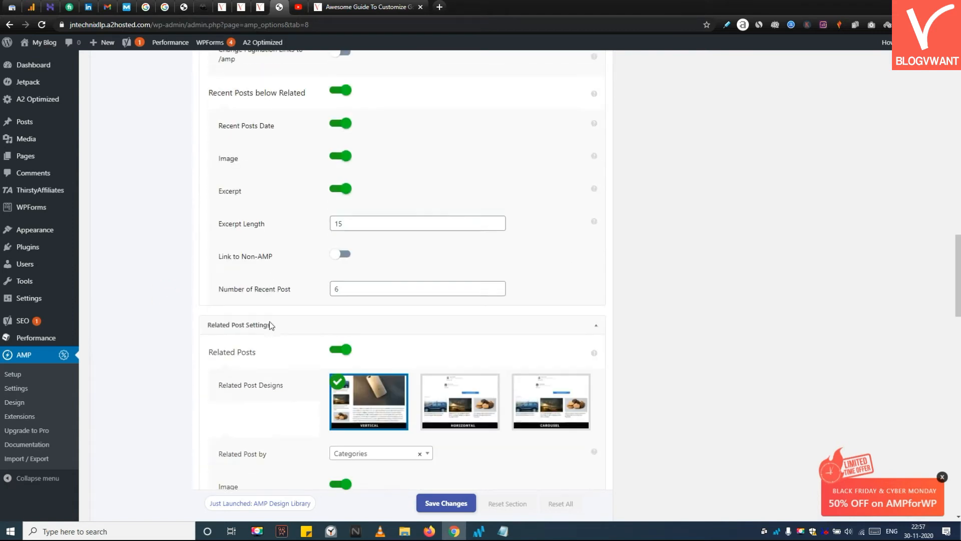
{"action": "left_click", "coordinate": [460, 394]}
{"action": "scroll", "coordinate": [461, 393], "scroll_direction": "down", "scroll_amount": 3}
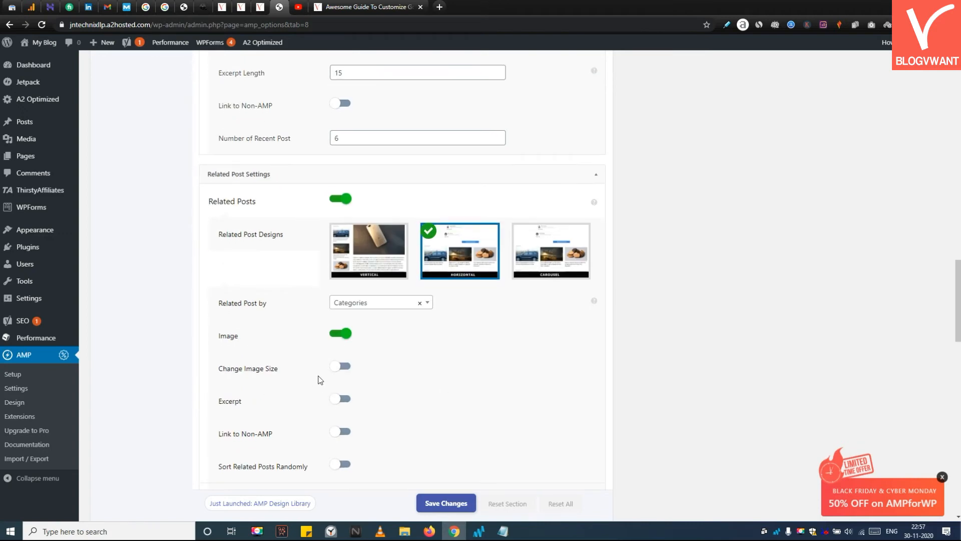
{"action": "left_click", "coordinate": [440, 502]}
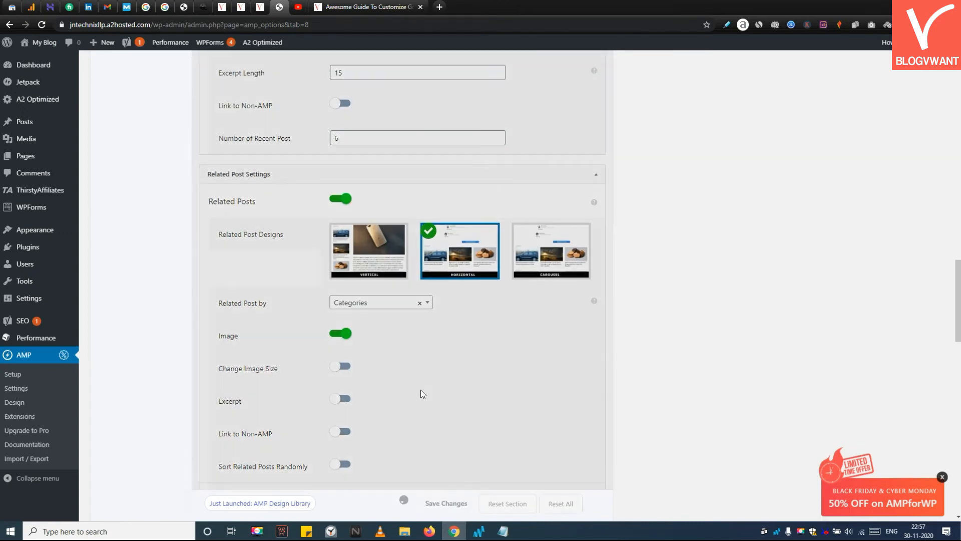
Step: Open the Footer design settings and review its general options
{"action": "scroll", "coordinate": [292, 371], "scroll_direction": "up", "scroll_amount": 10}
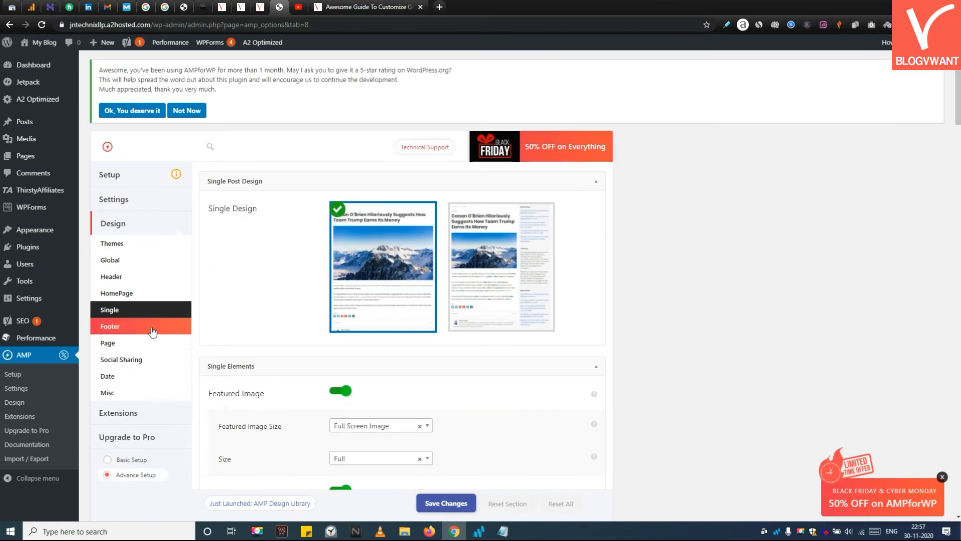
{"action": "left_click", "coordinate": [151, 327]}
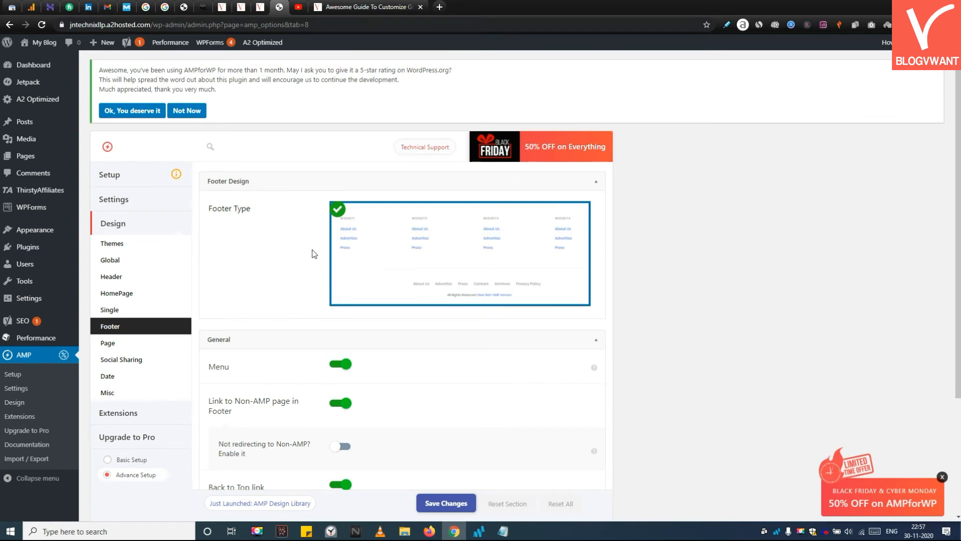
{"action": "scroll", "coordinate": [314, 254], "scroll_direction": "down", "scroll_amount": 1}
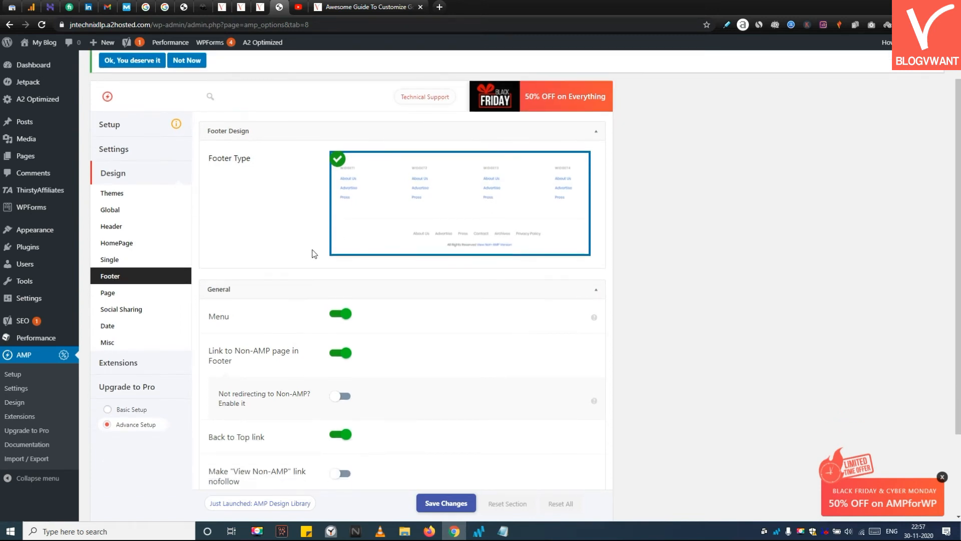
{"action": "scroll", "coordinate": [317, 330], "scroll_direction": "down", "scroll_amount": 1}
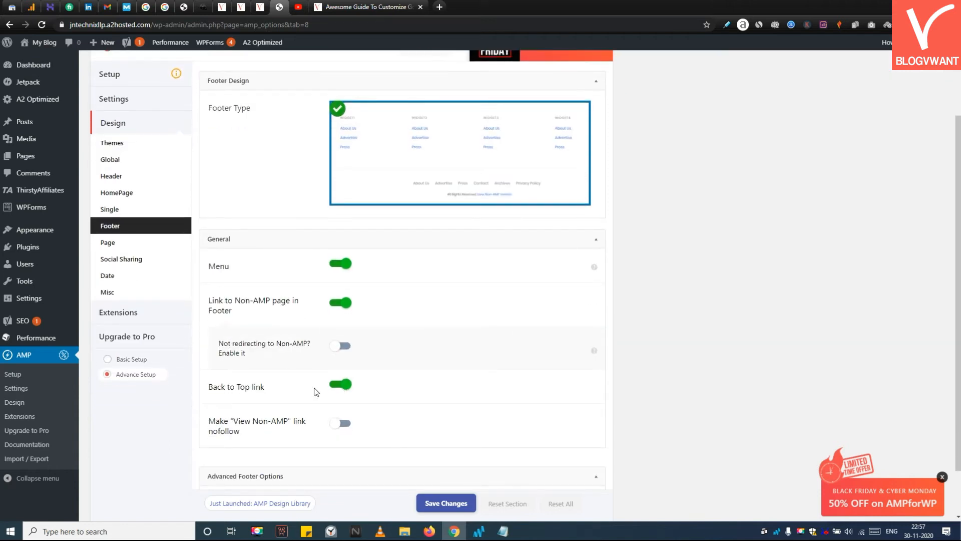
{"action": "scroll", "coordinate": [394, 420], "scroll_direction": "down", "scroll_amount": 1}
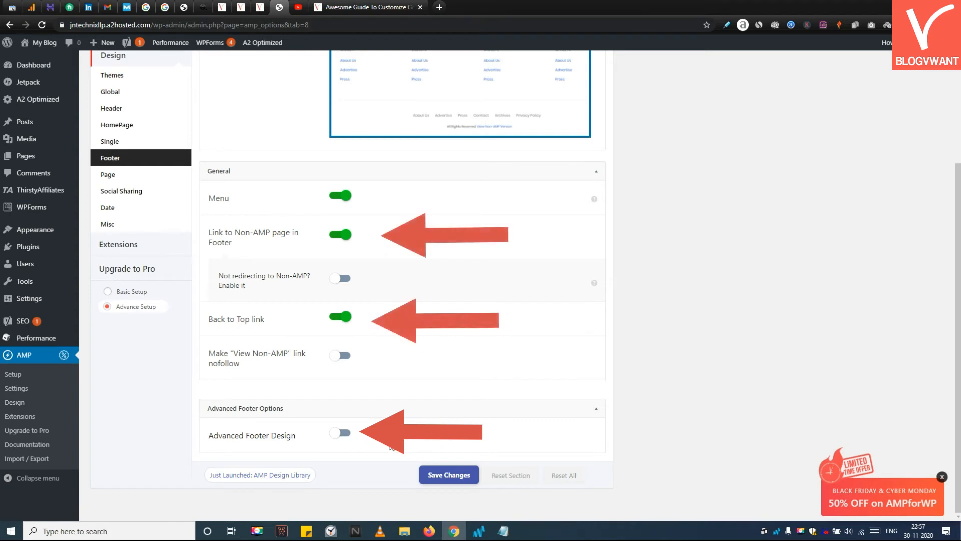
Step: Enable Advanced Footer Design, review its color and spacing options, and switch it off again
{"action": "left_click", "coordinate": [334, 431]}
{"action": "left_click", "coordinate": [334, 433]}
{"action": "left_click", "coordinate": [336, 432]}
{"action": "scroll", "coordinate": [362, 426], "scroll_direction": "down", "scroll_amount": 3}
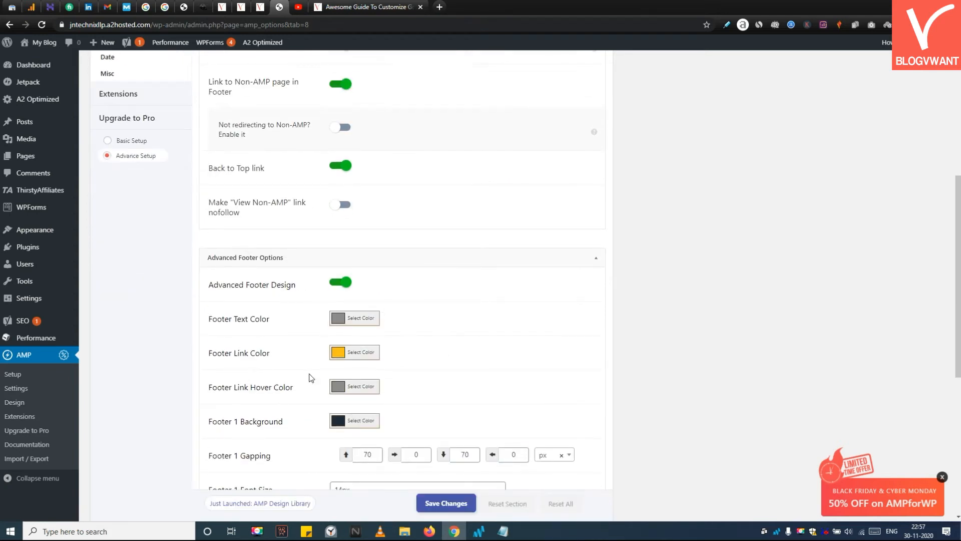
{"action": "scroll", "coordinate": [354, 441], "scroll_direction": "down", "scroll_amount": 3}
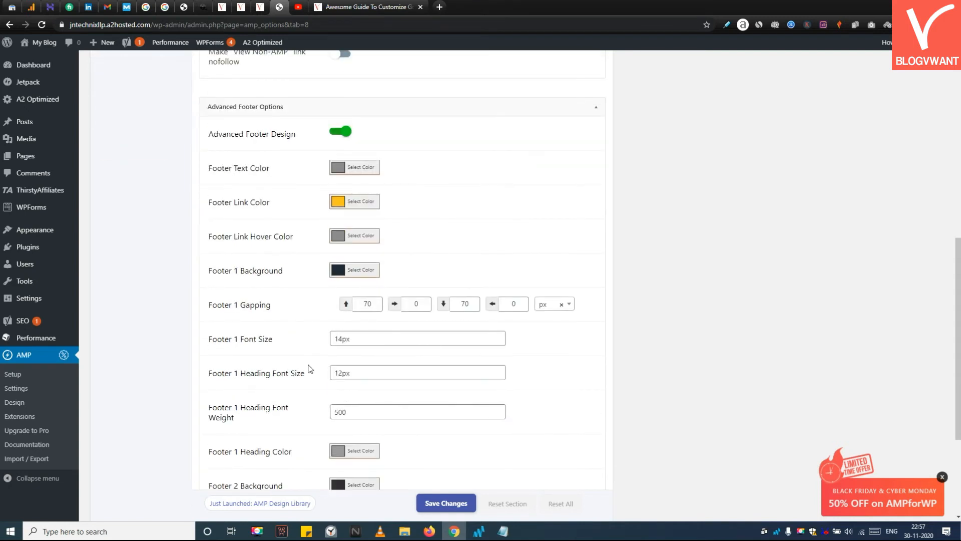
{"action": "scroll", "coordinate": [288, 369], "scroll_direction": "down", "scroll_amount": 3}
{"action": "scroll", "coordinate": [280, 458], "scroll_direction": "down", "scroll_amount": 1}
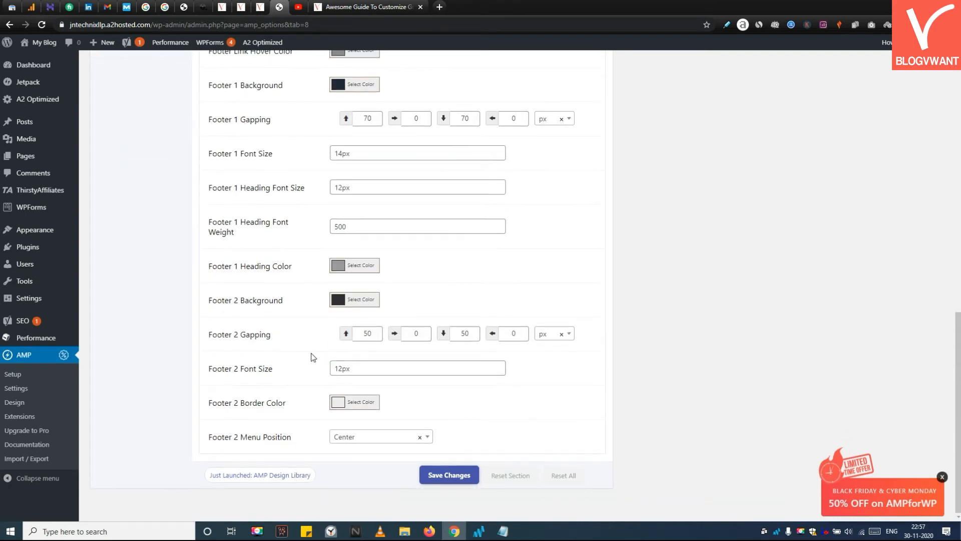
{"action": "scroll", "coordinate": [313, 357], "scroll_direction": "up", "scroll_amount": 8}
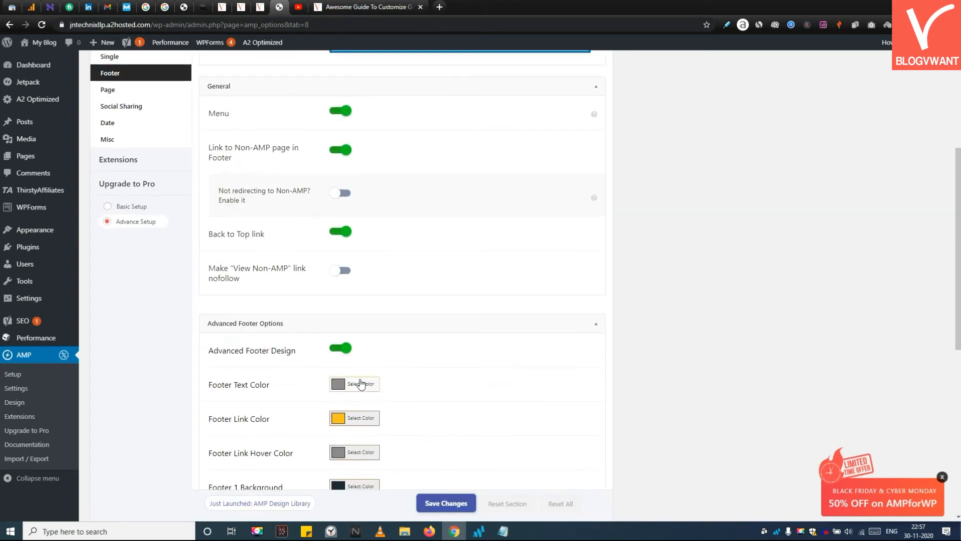
{"action": "left_click", "coordinate": [345, 349]}
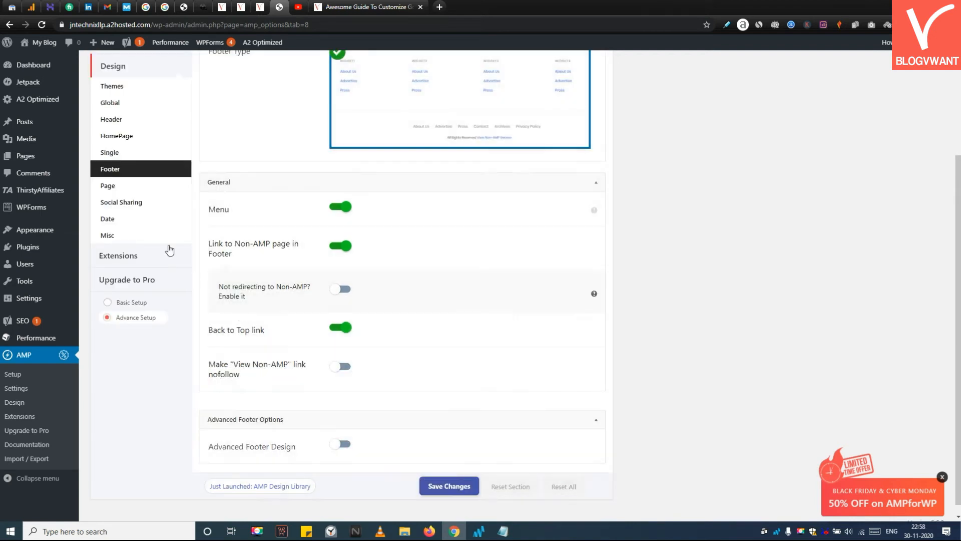
Step: Open the Social Sharing settings and examine the share Position dropdown
{"action": "left_click", "coordinate": [121, 202]}
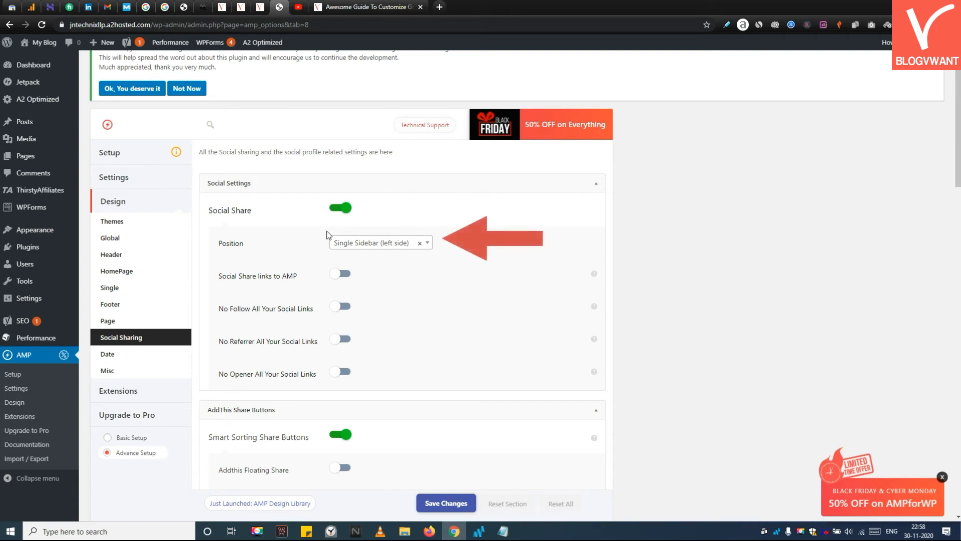
{"action": "left_click", "coordinate": [408, 244]}
{"action": "left_click", "coordinate": [665, 245]}
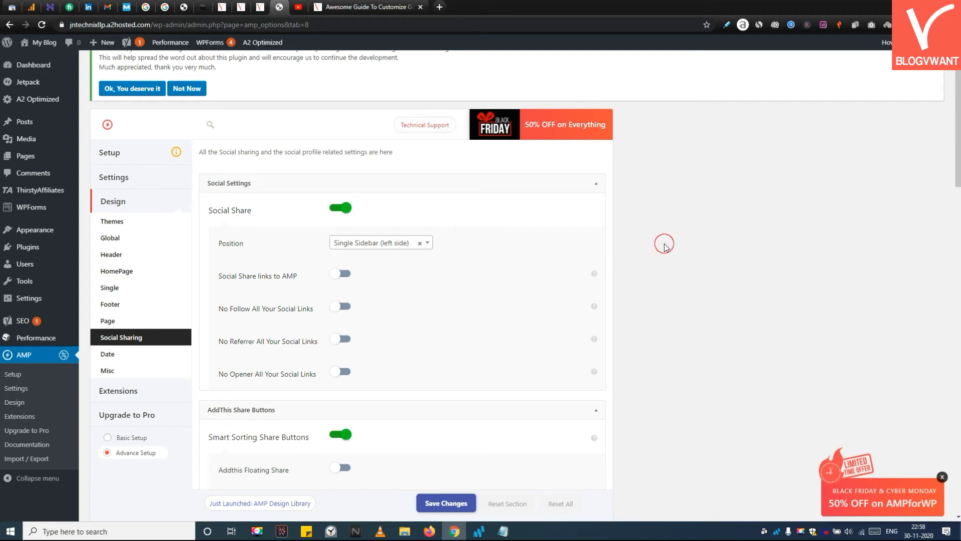
{"action": "scroll", "coordinate": [664, 245], "scroll_direction": "down", "scroll_amount": 1}
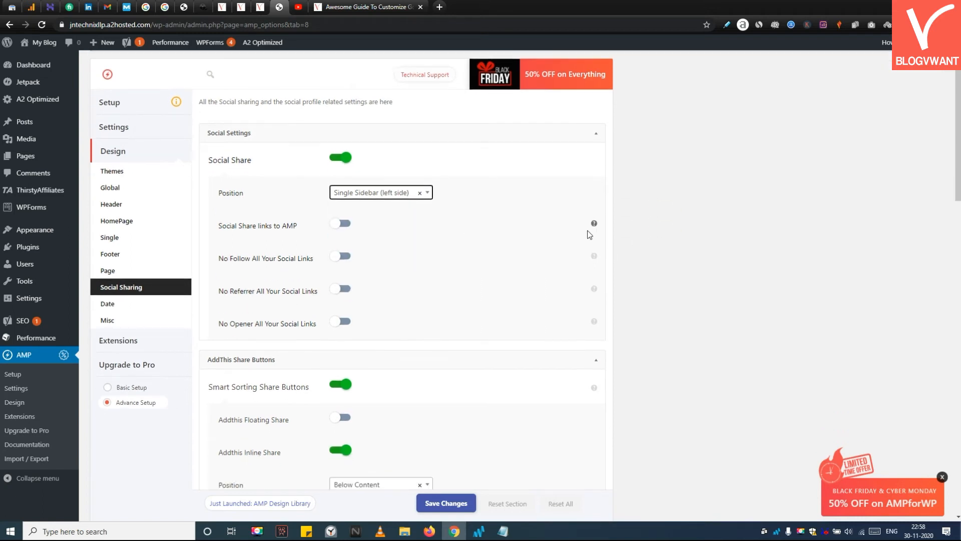
Step: Enable Social Share links to AMP and No Follow All Your Social Links in the social settings
{"action": "left_click", "coordinate": [346, 228]}
{"action": "mouse_move", "coordinate": [595, 225]}
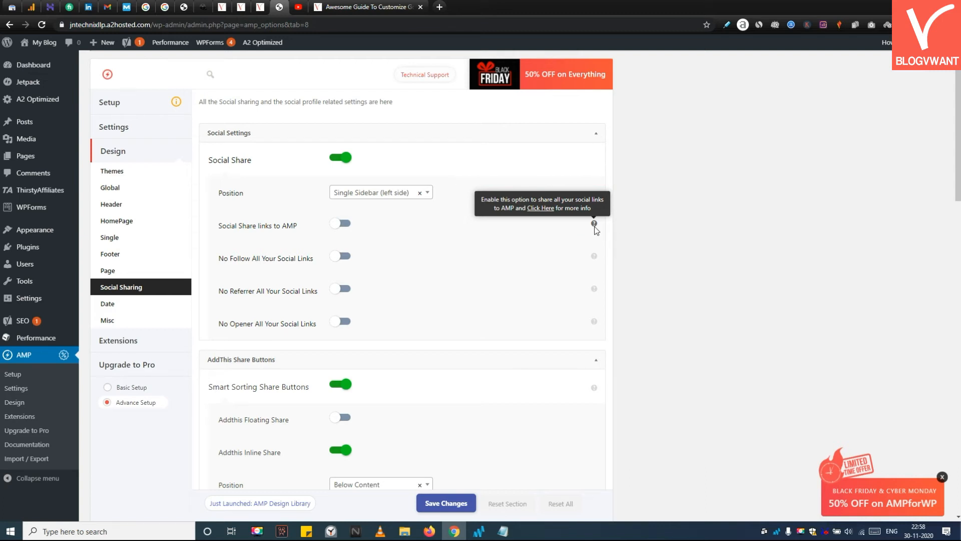
{"action": "left_click", "coordinate": [344, 256]}
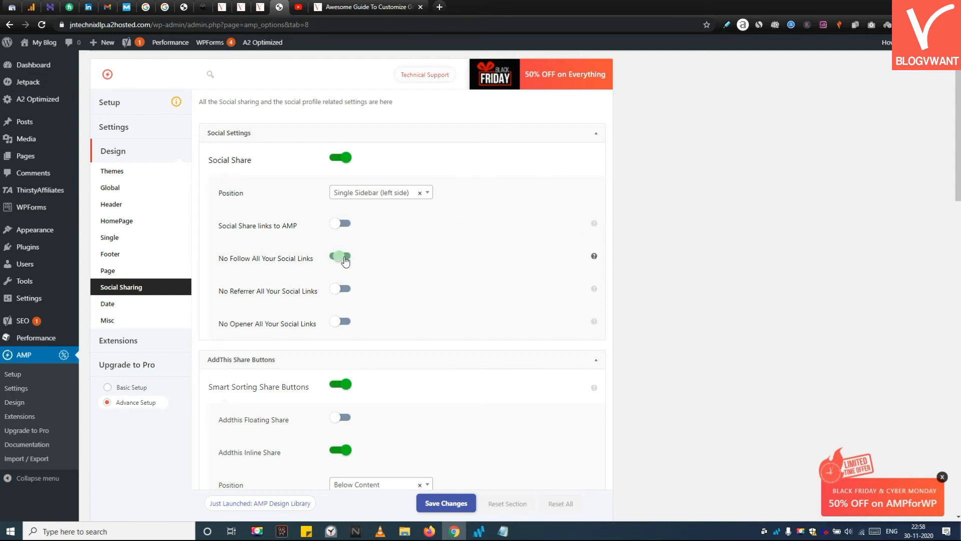
{"action": "left_click", "coordinate": [344, 225]}
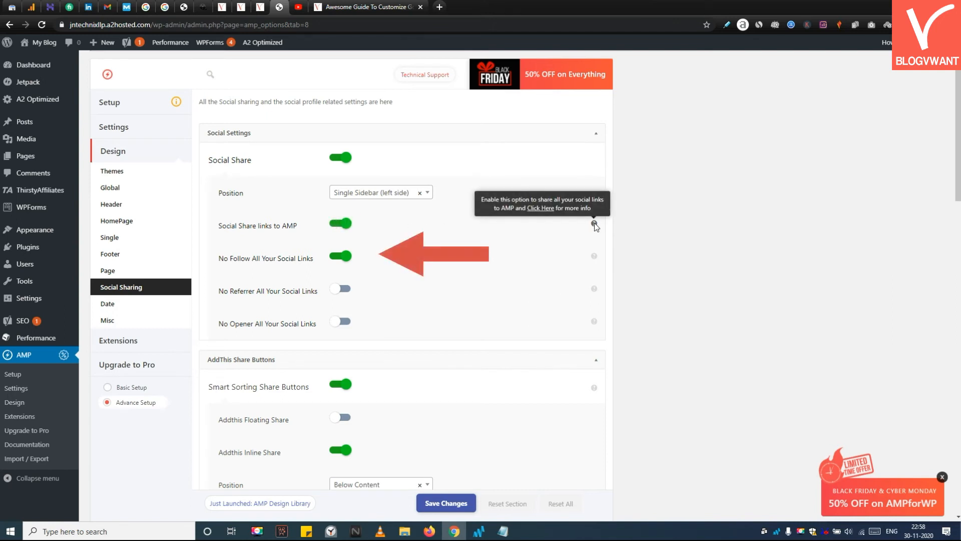
Step: Enable AddThis Floating Share and toggle the Sticky Social Sharing bar switch
{"action": "scroll", "coordinate": [375, 293], "scroll_direction": "down", "scroll_amount": 3}
{"action": "scroll", "coordinate": [374, 293], "scroll_direction": "down", "scroll_amount": 1}
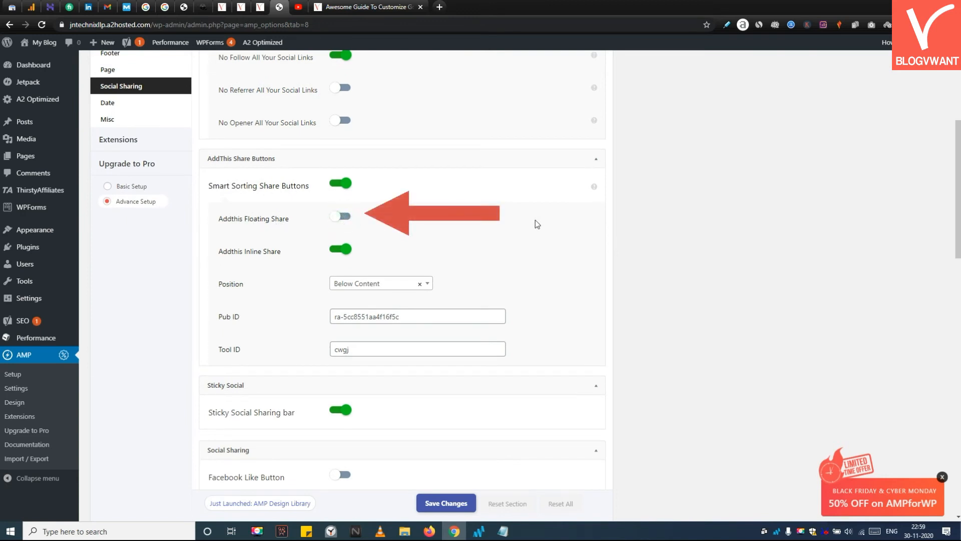
{"action": "left_click", "coordinate": [337, 217]}
{"action": "scroll", "coordinate": [337, 216], "scroll_direction": "down", "scroll_amount": 2}
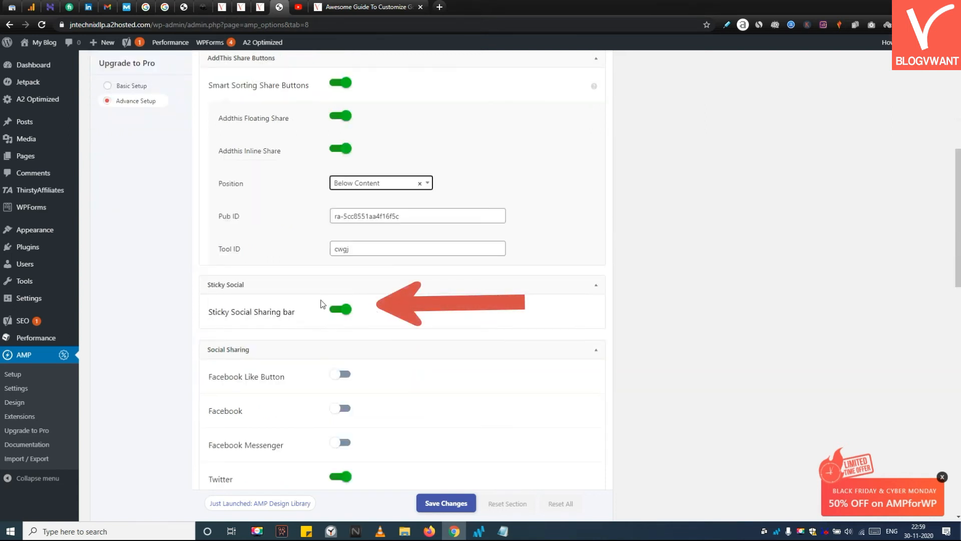
{"action": "left_click", "coordinate": [341, 308]}
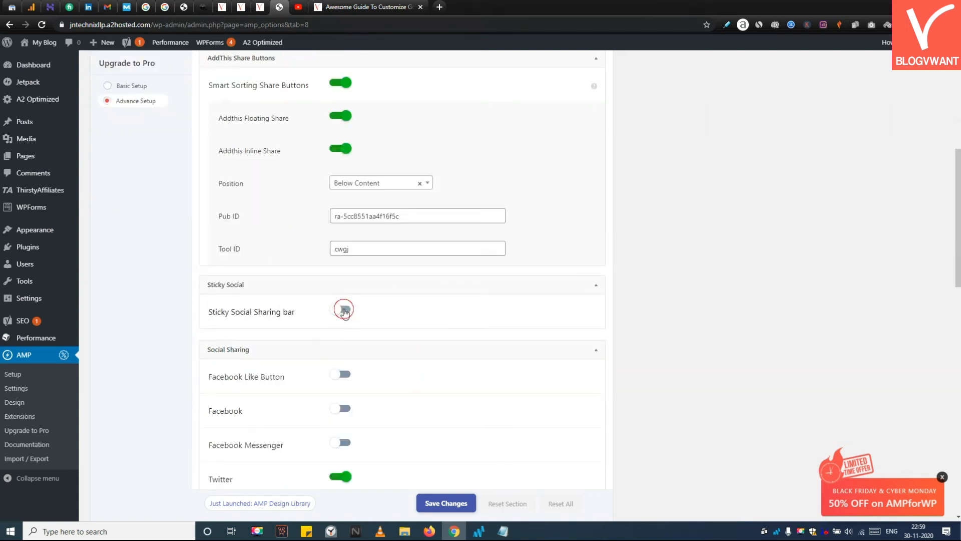
Step: Turn on Facebook sharing in the Social Sharing network list, leaving Facebook Like Button and Messenger off
{"action": "scroll", "coordinate": [328, 335], "scroll_direction": "down", "scroll_amount": 3}
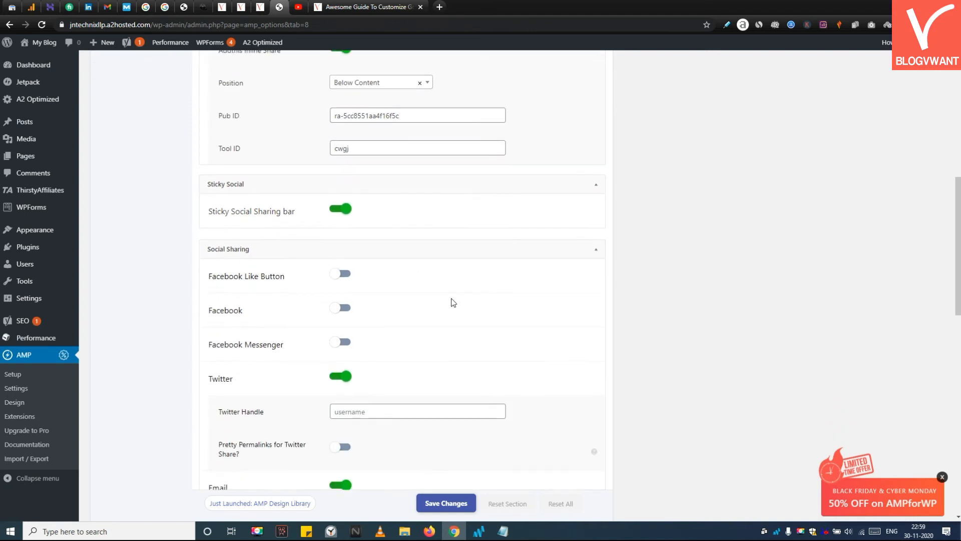
{"action": "scroll", "coordinate": [443, 279], "scroll_direction": "down", "scroll_amount": 3}
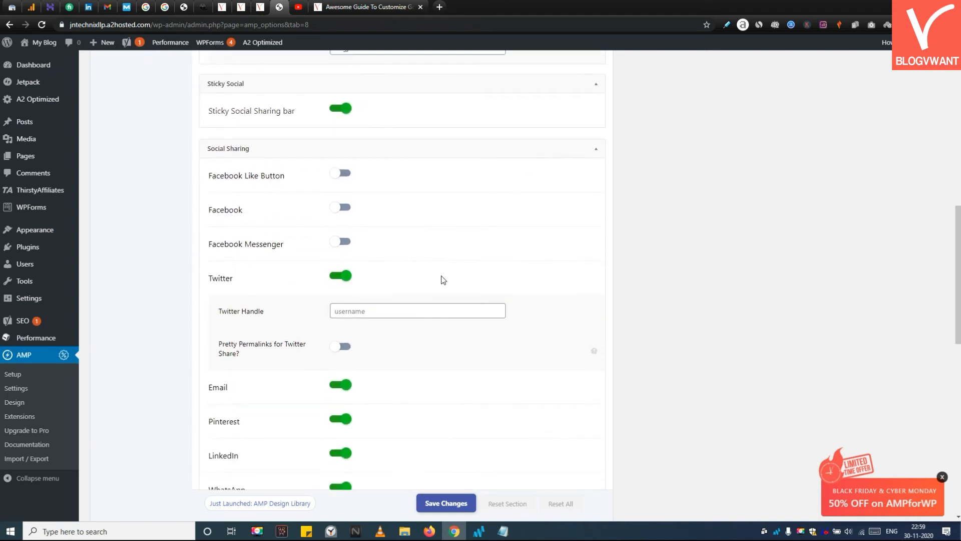
{"action": "scroll", "coordinate": [369, 301], "scroll_direction": "up", "scroll_amount": 4}
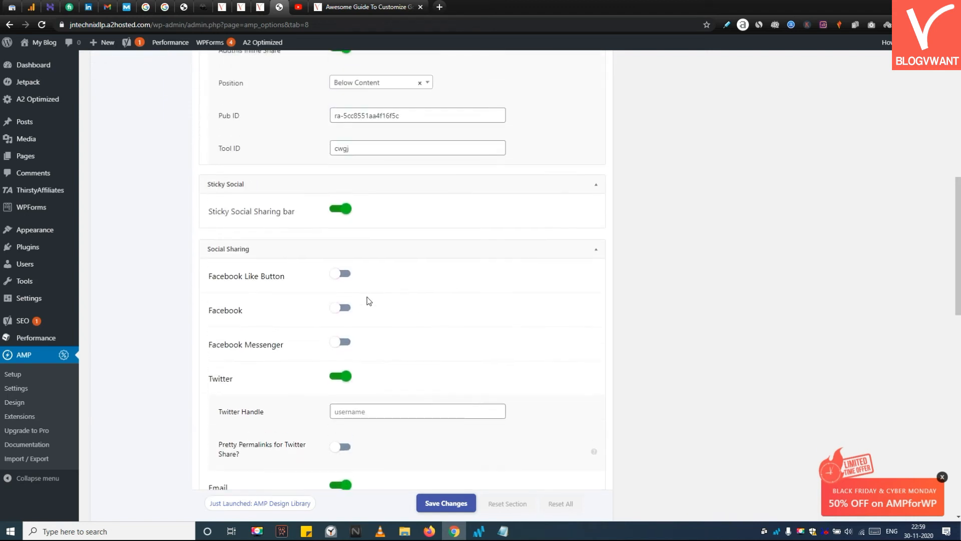
{"action": "left_click", "coordinate": [341, 274]}
{"action": "left_click", "coordinate": [341, 275]}
{"action": "left_click", "coordinate": [333, 311]}
{"action": "left_click", "coordinate": [342, 342]}
Step: Enable Menu Social Profile under Social Media Profile Links
{"action": "scroll", "coordinate": [358, 332], "scroll_direction": "down", "scroll_amount": 2}
{"action": "scroll", "coordinate": [360, 323], "scroll_direction": "down", "scroll_amount": 2}
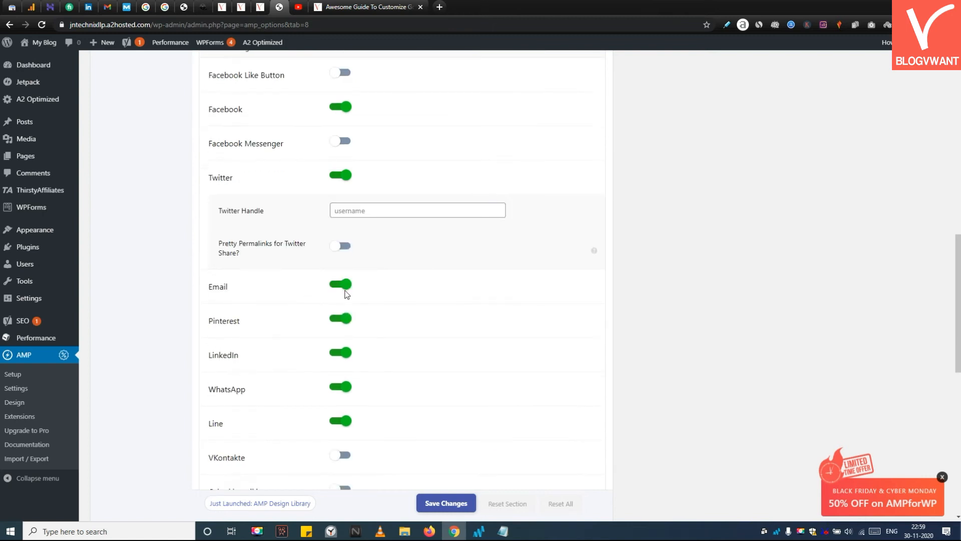
{"action": "scroll", "coordinate": [369, 308], "scroll_direction": "down", "scroll_amount": 2}
{"action": "scroll", "coordinate": [369, 308], "scroll_direction": "down", "scroll_amount": 6}
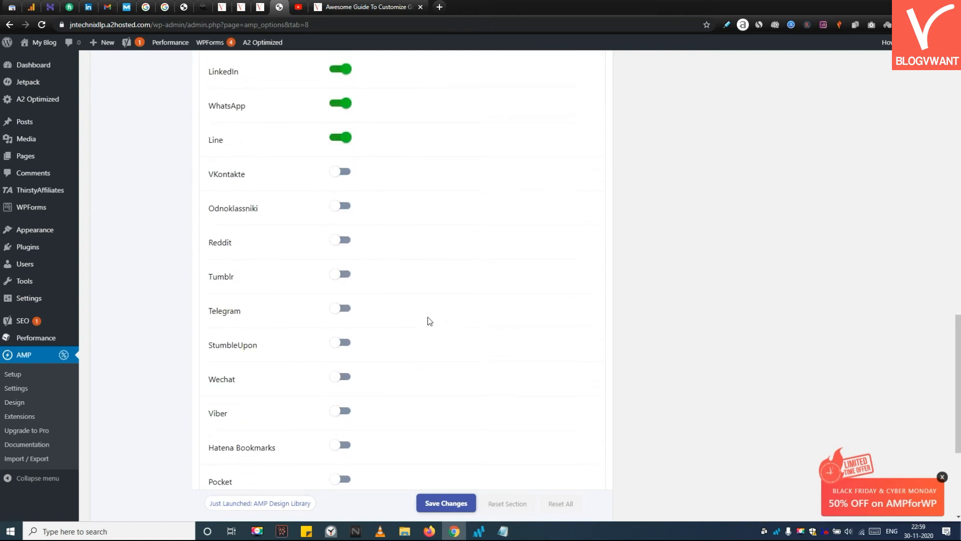
{"action": "scroll", "coordinate": [351, 350], "scroll_direction": "down", "scroll_amount": 2}
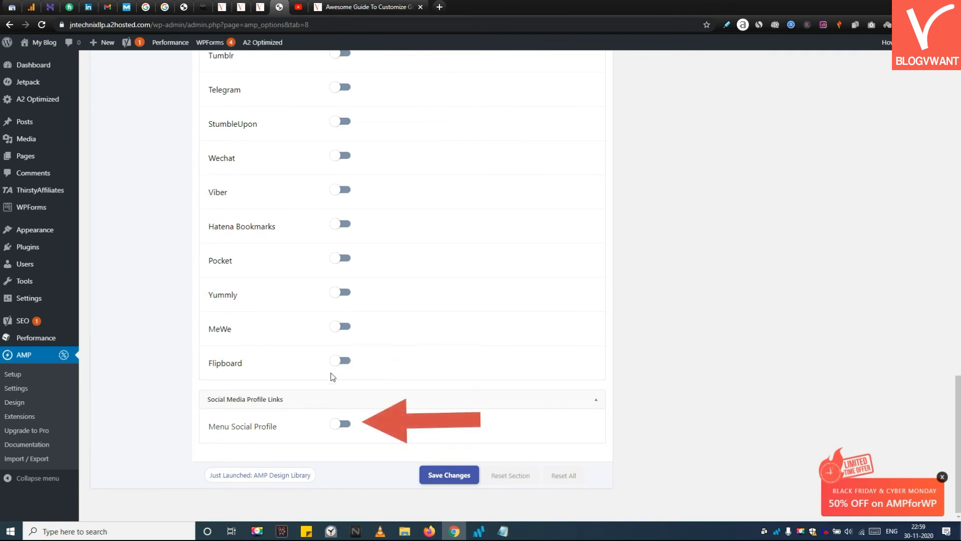
{"action": "left_click", "coordinate": [339, 426]}
{"action": "scroll", "coordinate": [375, 416], "scroll_direction": "down", "scroll_amount": 4}
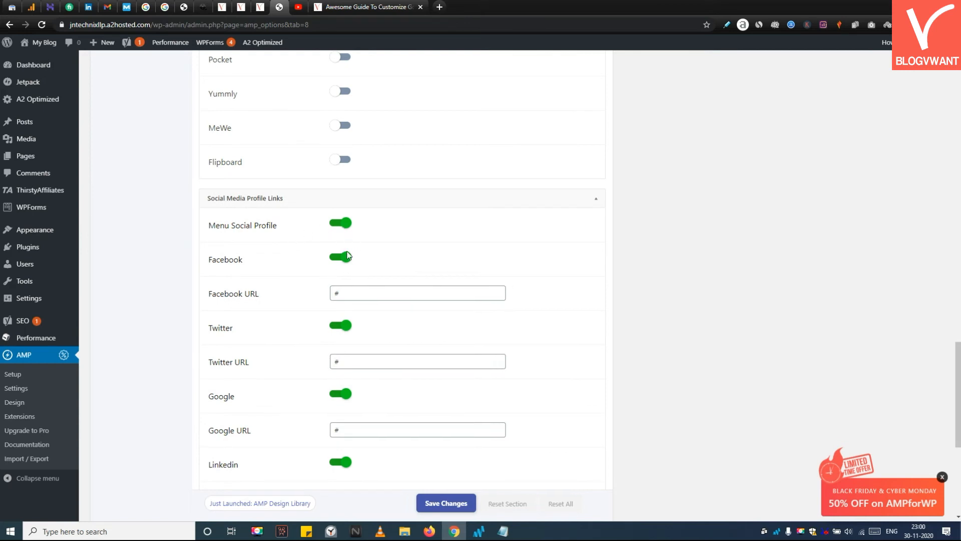
Step: Enable the YouTube profile link and save the Social Sharing settings
{"action": "scroll", "coordinate": [358, 262], "scroll_direction": "down", "scroll_amount": 1}
{"action": "scroll", "coordinate": [359, 262], "scroll_direction": "down", "scroll_amount": 2}
{"action": "left_click", "coordinate": [385, 193]}
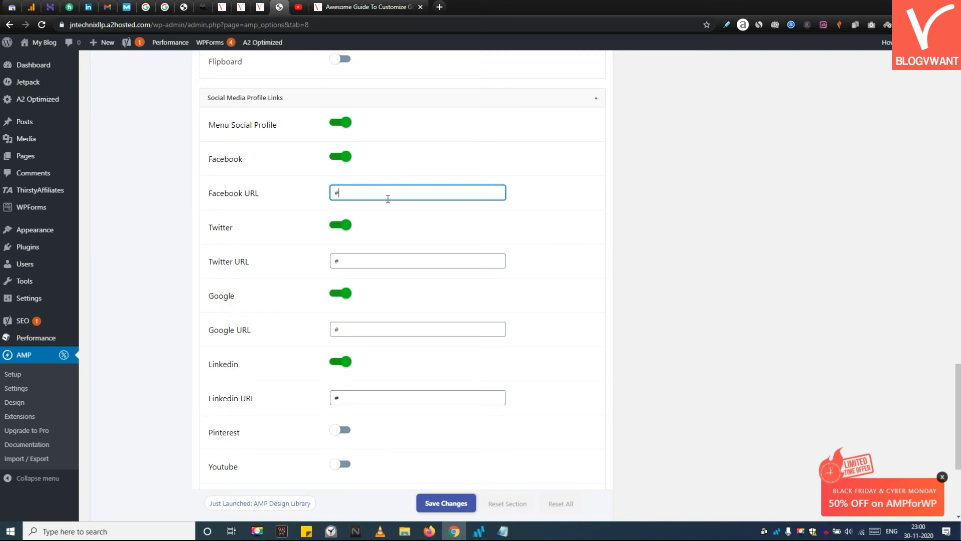
{"action": "scroll", "coordinate": [388, 199], "scroll_direction": "down", "scroll_amount": 1}
{"action": "scroll", "coordinate": [369, 253], "scroll_direction": "down", "scroll_amount": 3}
{"action": "scroll", "coordinate": [215, 176], "scroll_direction": "up", "scroll_amount": 3}
{"action": "scroll", "coordinate": [215, 177], "scroll_direction": "down", "scroll_amount": 1}
{"action": "left_click", "coordinate": [340, 365]}
{"action": "scroll", "coordinate": [340, 365], "scroll_direction": "down", "scroll_amount": 2}
{"action": "left_click", "coordinate": [448, 503]}
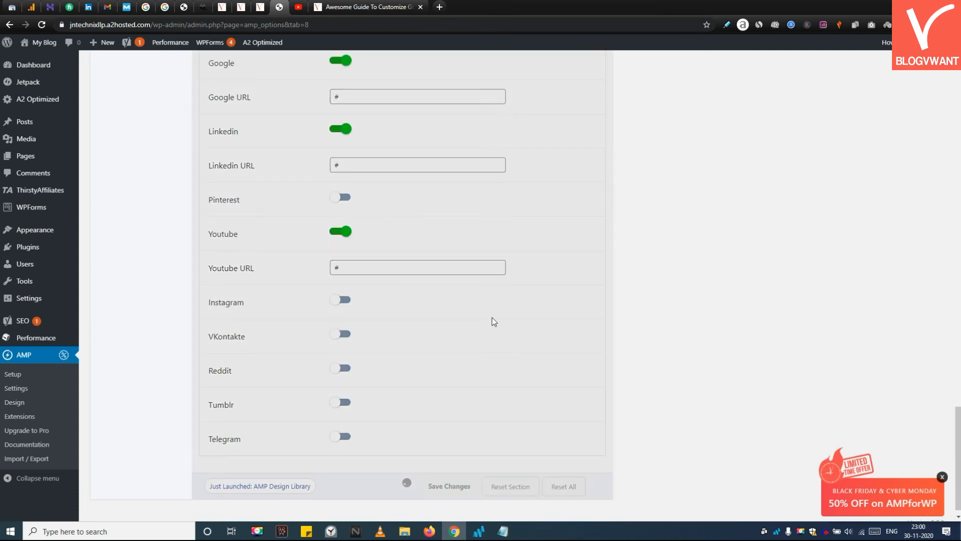
Step: Open the Date design settings and set Show Date As to Modified Date
{"action": "scroll", "coordinate": [440, 302], "scroll_direction": "up", "scroll_amount": 15}
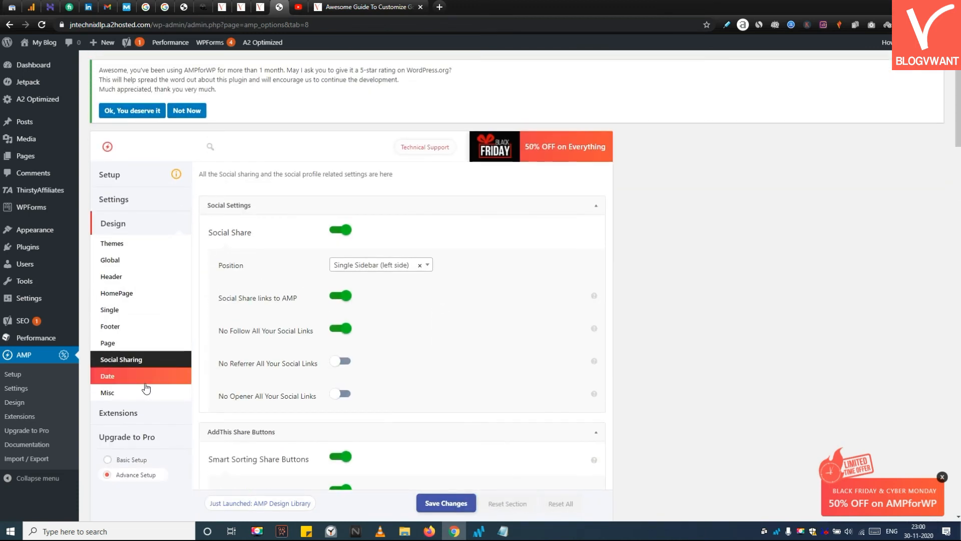
{"action": "left_click", "coordinate": [144, 384]}
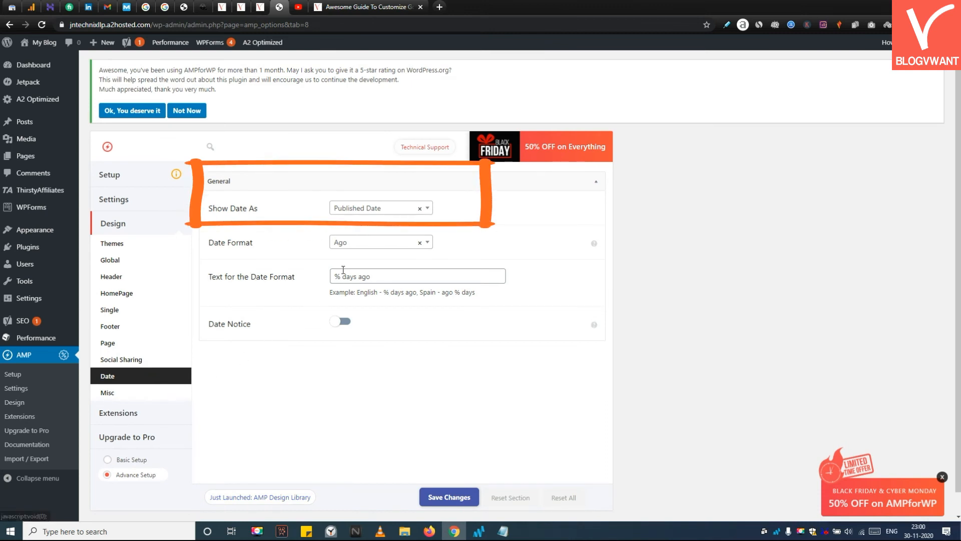
{"action": "left_click", "coordinate": [390, 209]}
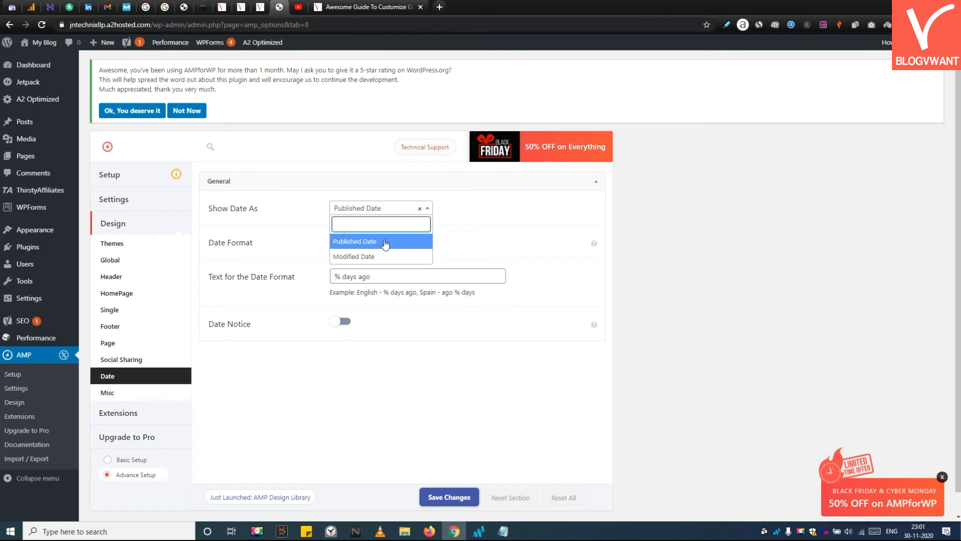
{"action": "left_click", "coordinate": [377, 258]}
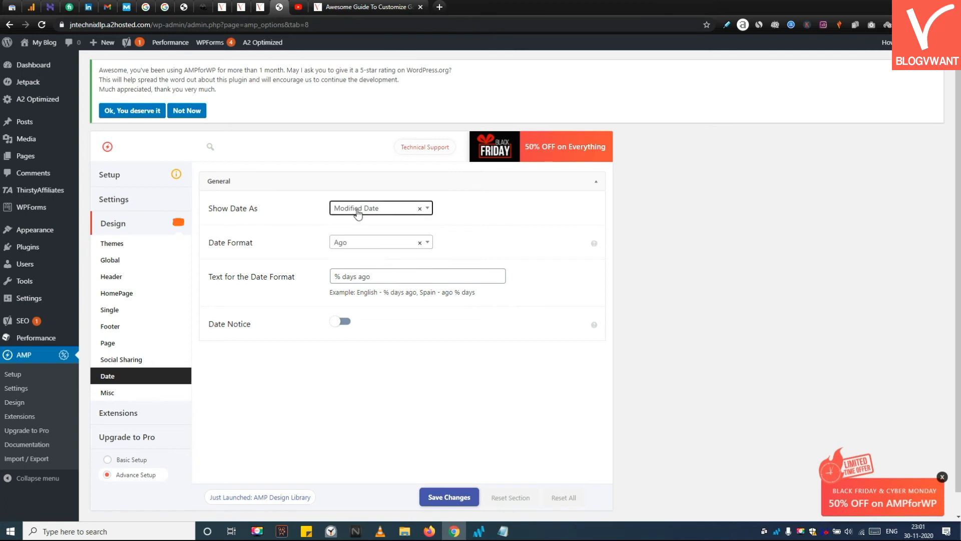
Step: Set the Date Format to Traditional view
{"action": "left_click", "coordinate": [360, 244]}
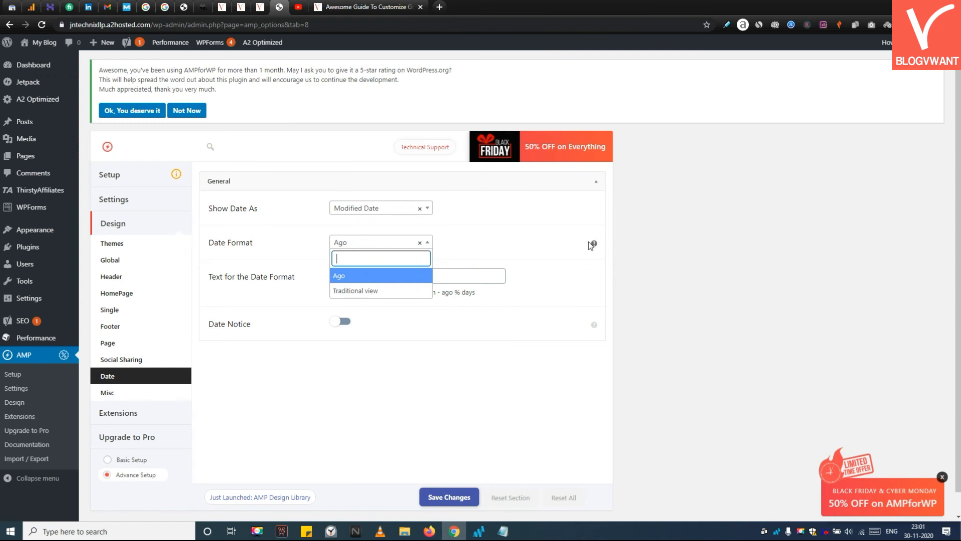
{"action": "left_click", "coordinate": [339, 292]}
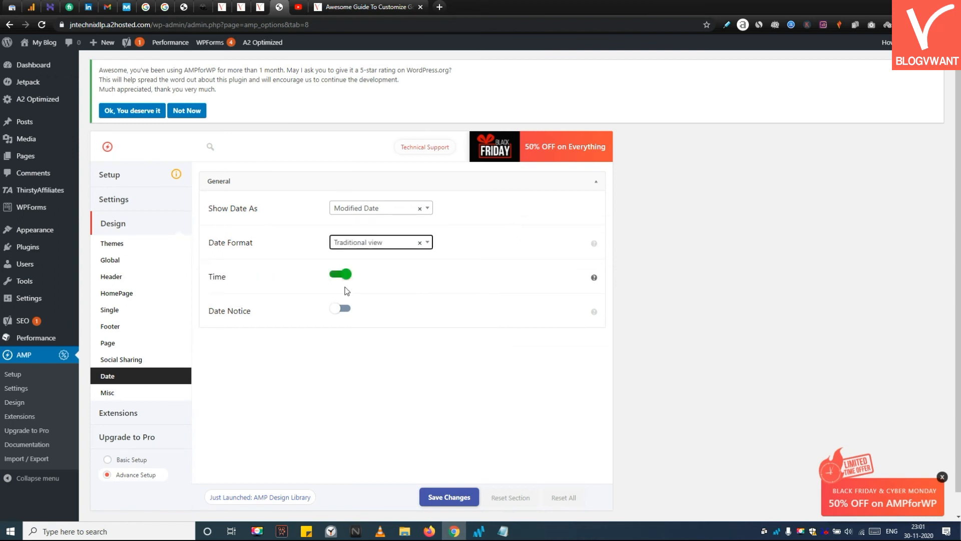
{"action": "left_click", "coordinate": [368, 245]}
{"action": "left_click", "coordinate": [383, 274]}
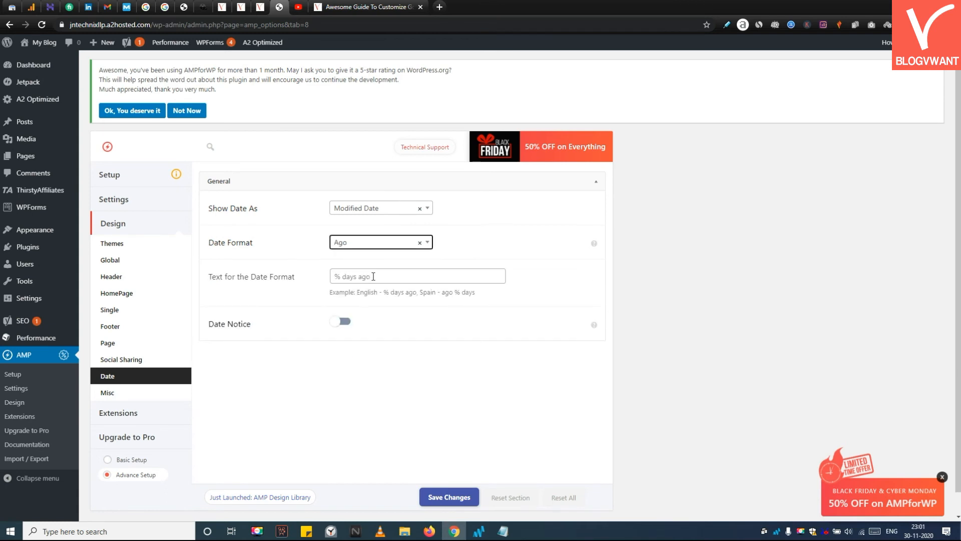
{"action": "left_click", "coordinate": [360, 245]}
{"action": "left_click", "coordinate": [366, 292]}
Step: Toggle the Time and Date Notice switches and return them to their previous states
{"action": "left_click", "coordinate": [343, 274]}
{"action": "left_click", "coordinate": [341, 310]}
{"action": "left_click", "coordinate": [340, 310]}
{"action": "left_click", "coordinate": [340, 274]}
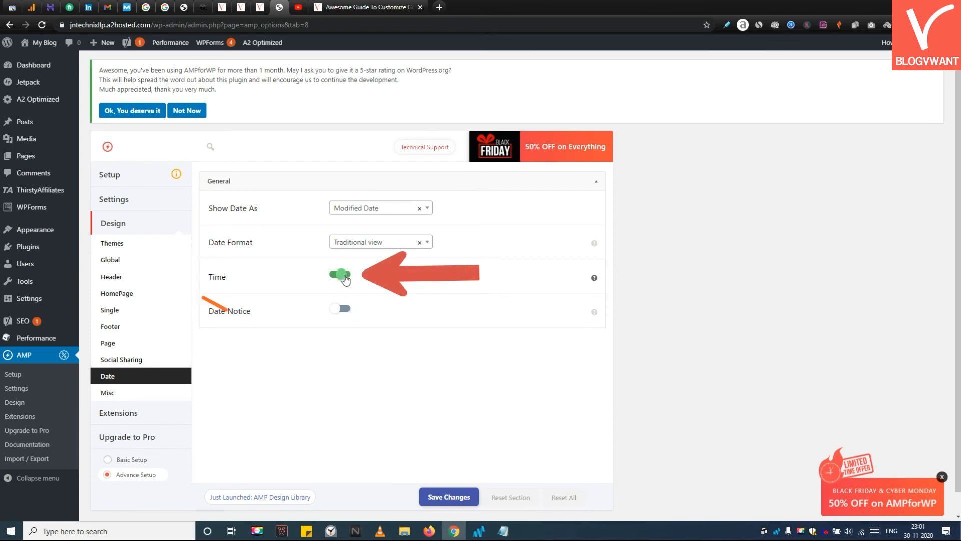
Step: Review the Misc design options and browse the list of premium AMP extensions
{"action": "left_click", "coordinate": [107, 393]}
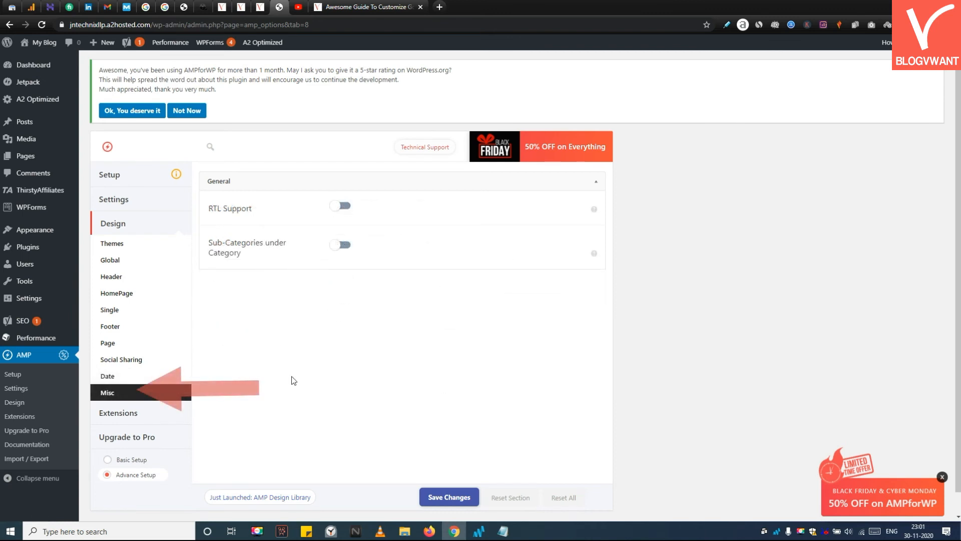
{"action": "left_click", "coordinate": [172, 415]}
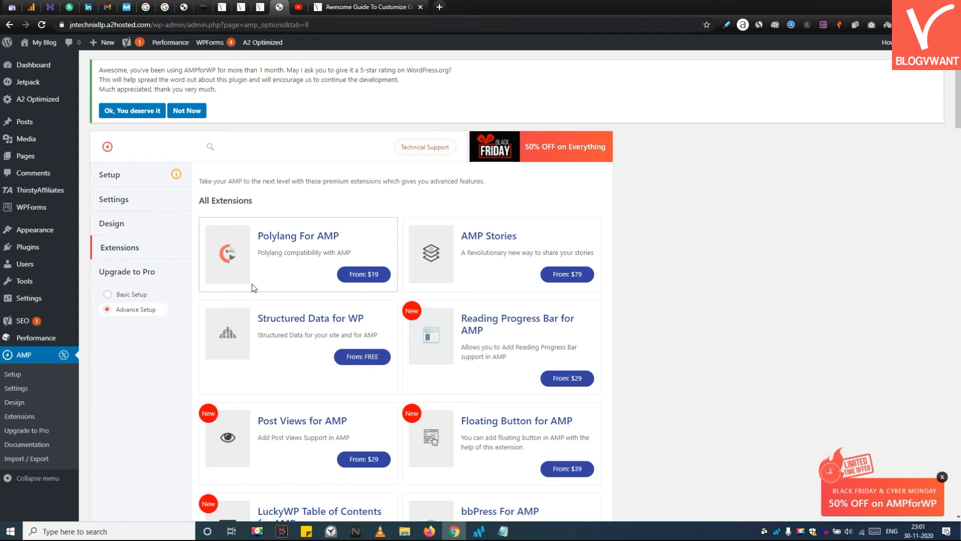
{"action": "scroll", "coordinate": [511, 230], "scroll_direction": "down", "scroll_amount": 2}
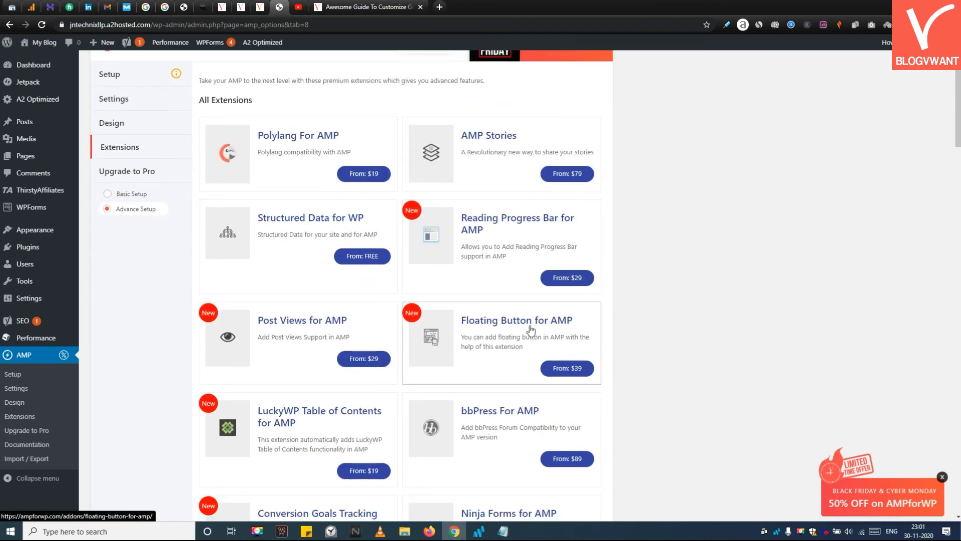
{"action": "scroll", "coordinate": [400, 318], "scroll_direction": "down", "scroll_amount": 4}
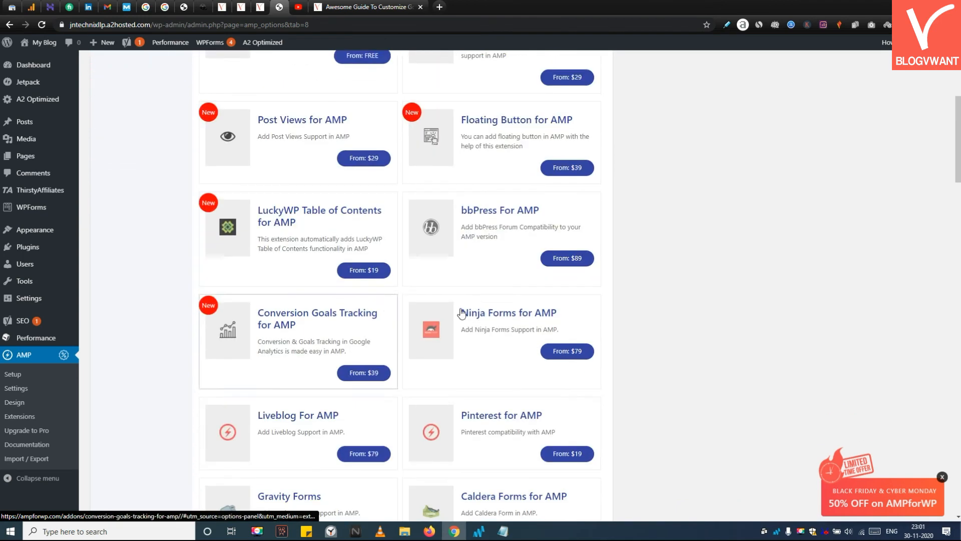
{"action": "scroll", "coordinate": [400, 317], "scroll_direction": "down", "scroll_amount": 4}
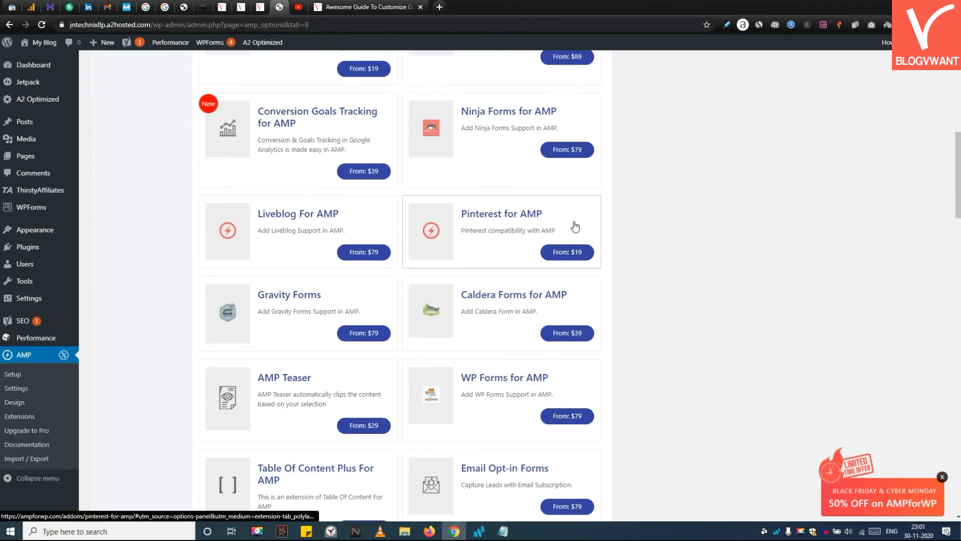
{"action": "scroll", "coordinate": [574, 227], "scroll_direction": "down", "scroll_amount": 4}
{"action": "scroll", "coordinate": [336, 251], "scroll_direction": "down", "scroll_amount": 2}
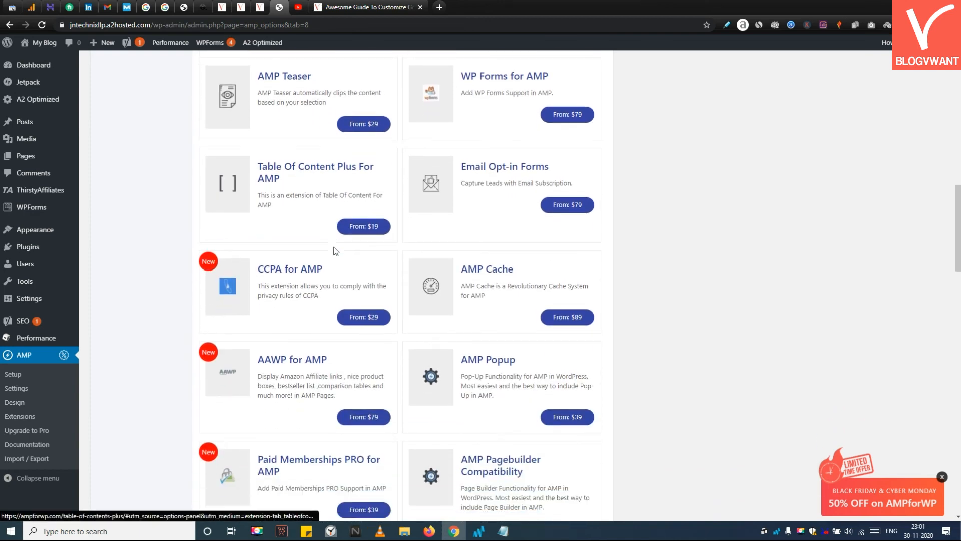
{"action": "scroll", "coordinate": [279, 244], "scroll_direction": "down", "scroll_amount": 1}
{"action": "scroll", "coordinate": [279, 245], "scroll_direction": "down", "scroll_amount": 5}
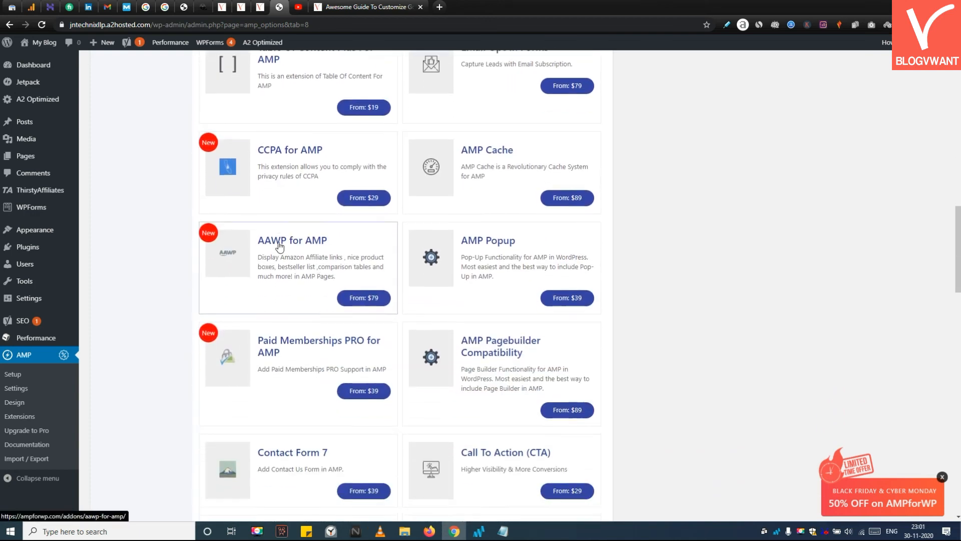
{"action": "scroll", "coordinate": [276, 248], "scroll_direction": "down", "scroll_amount": 4}
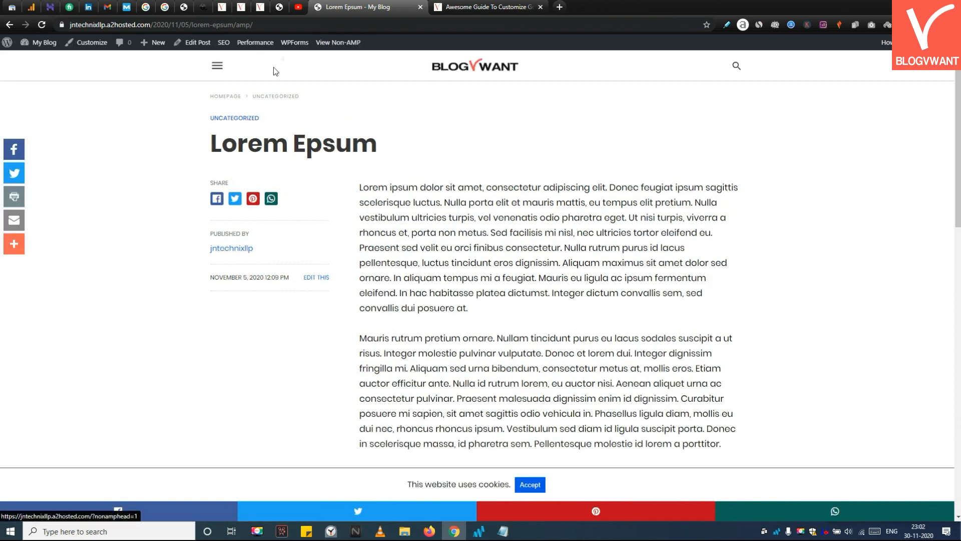
Step: Open and close the menu on a published AMP post and scroll through the post
{"action": "left_click", "coordinate": [221, 65]}
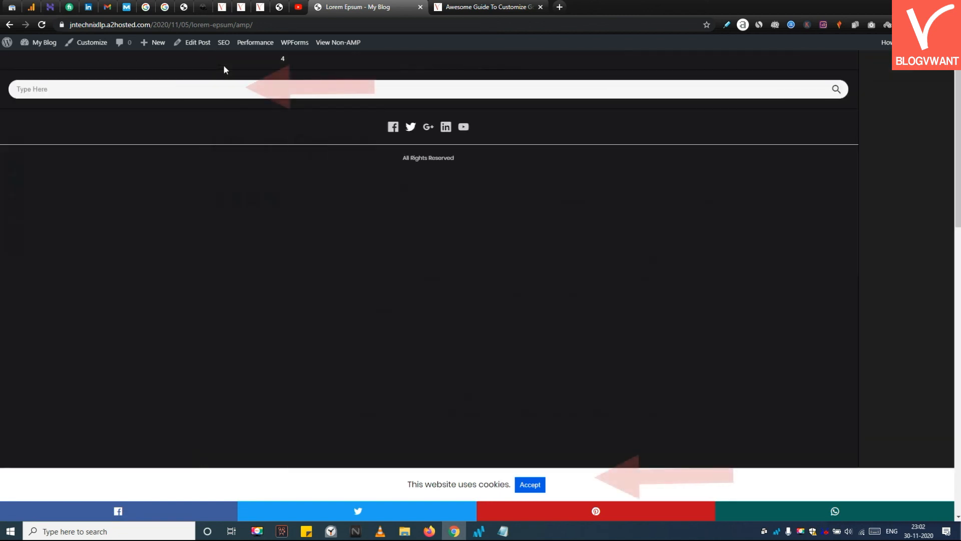
{"action": "key", "text": "Escape"}
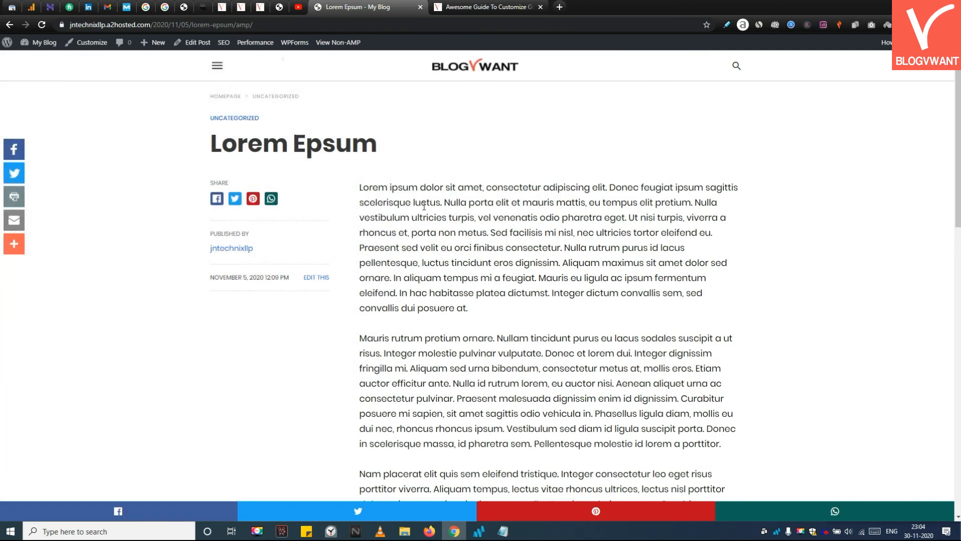
{"action": "scroll", "coordinate": [424, 205], "scroll_direction": "down", "scroll_amount": 2}
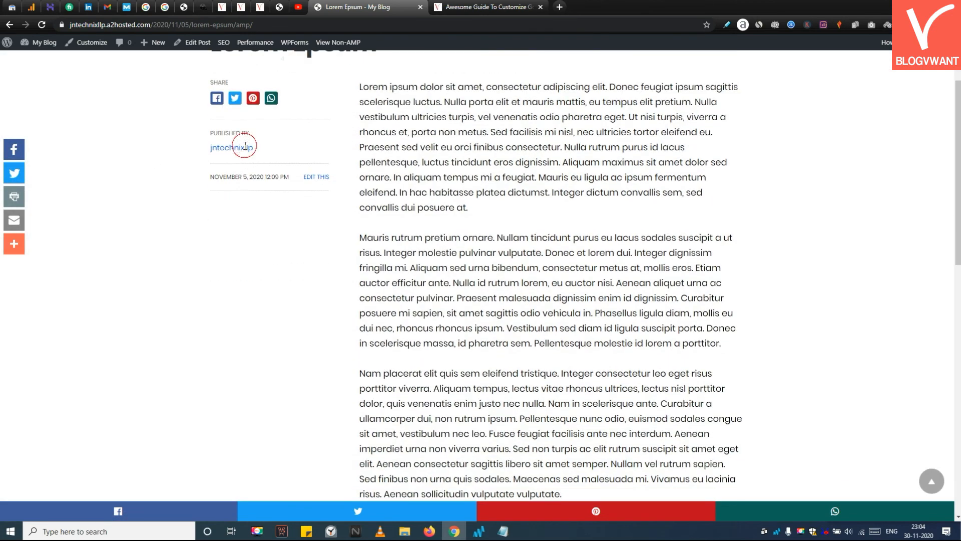
Step: Scroll through the AMP post and copy its web address
{"action": "scroll", "coordinate": [430, 188], "scroll_direction": "down", "scroll_amount": 10}
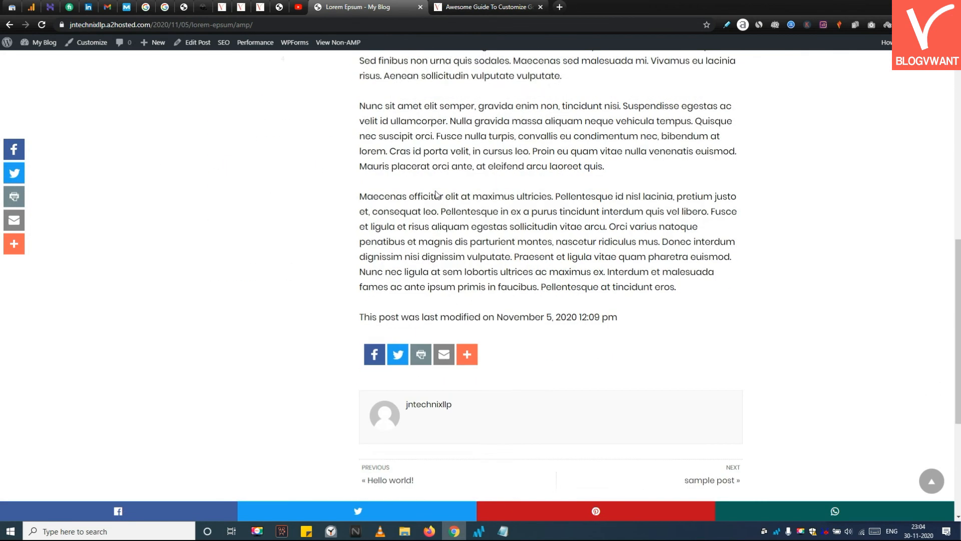
{"action": "scroll", "coordinate": [436, 195], "scroll_direction": "down", "scroll_amount": 2}
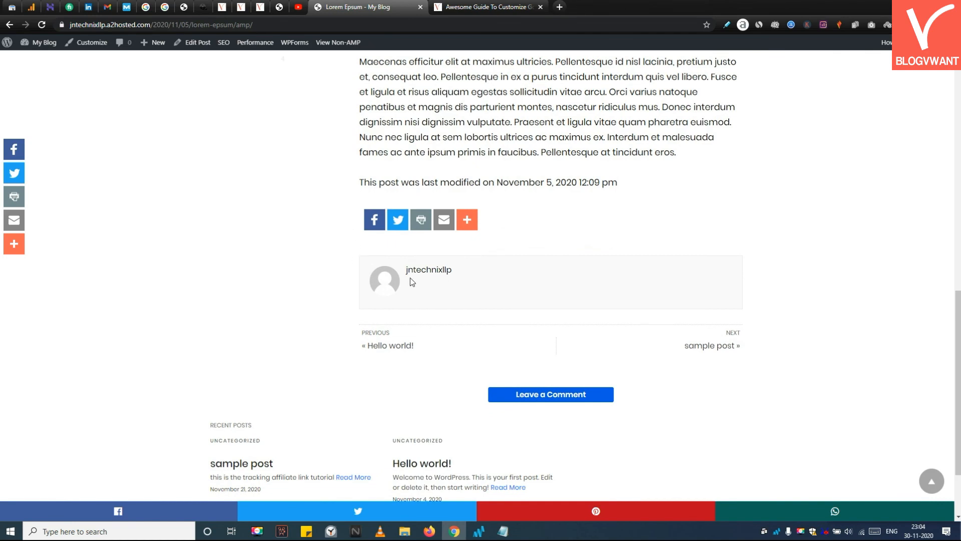
{"action": "scroll", "coordinate": [423, 123], "scroll_direction": "up", "scroll_amount": 13}
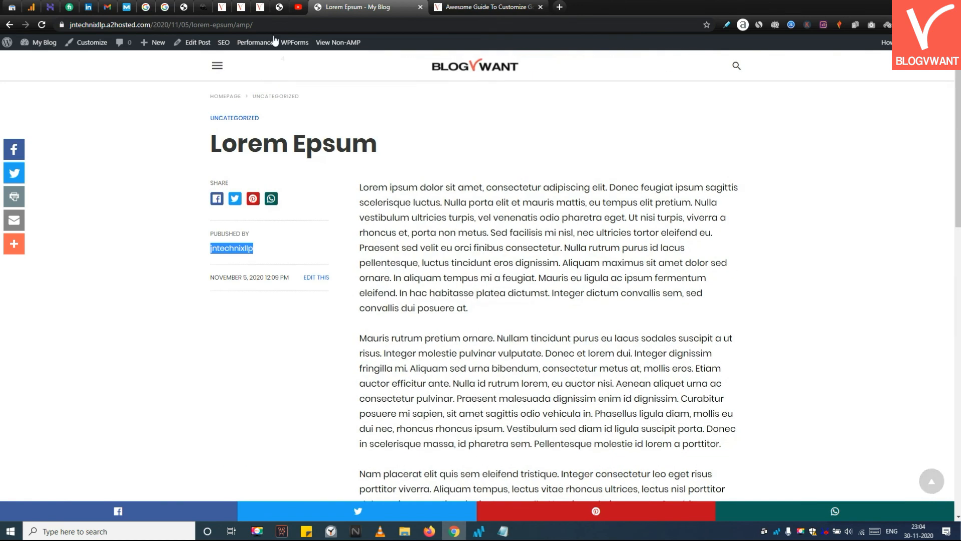
{"action": "left_click", "coordinate": [262, 25]}
{"action": "right_click", "coordinate": [262, 26]}
{"action": "left_click", "coordinate": [298, 96]}
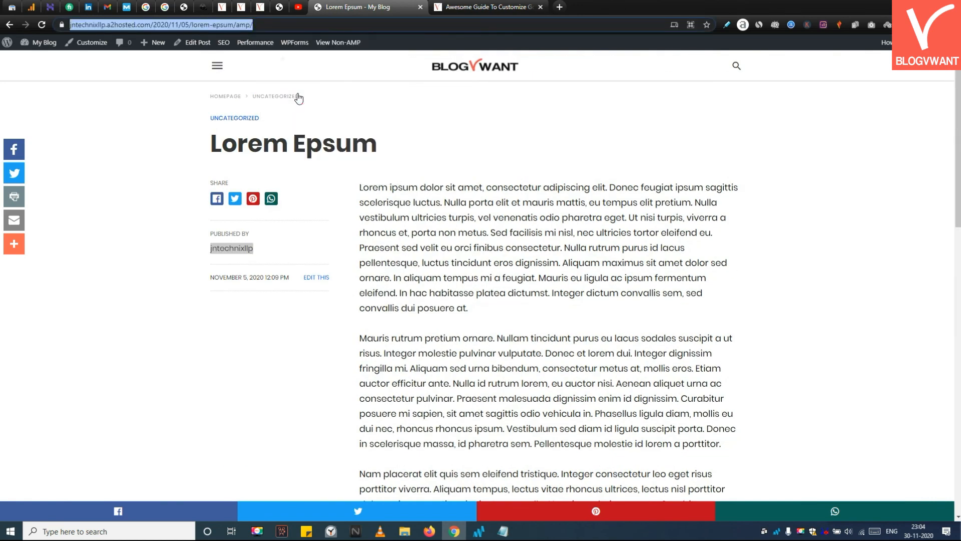
Step: Search Google for page speed, open PageSpeed Insights and analyze the copied AMP post address
{"action": "left_click", "coordinate": [561, 7]}
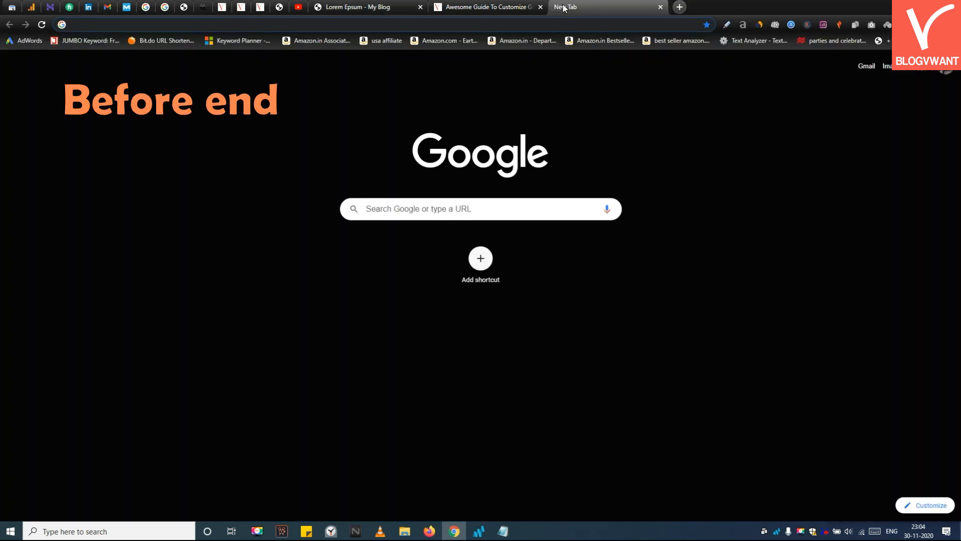
{"action": "key", "text": "space"}
{"action": "type", "text": "GOOGLE PAGE S"}
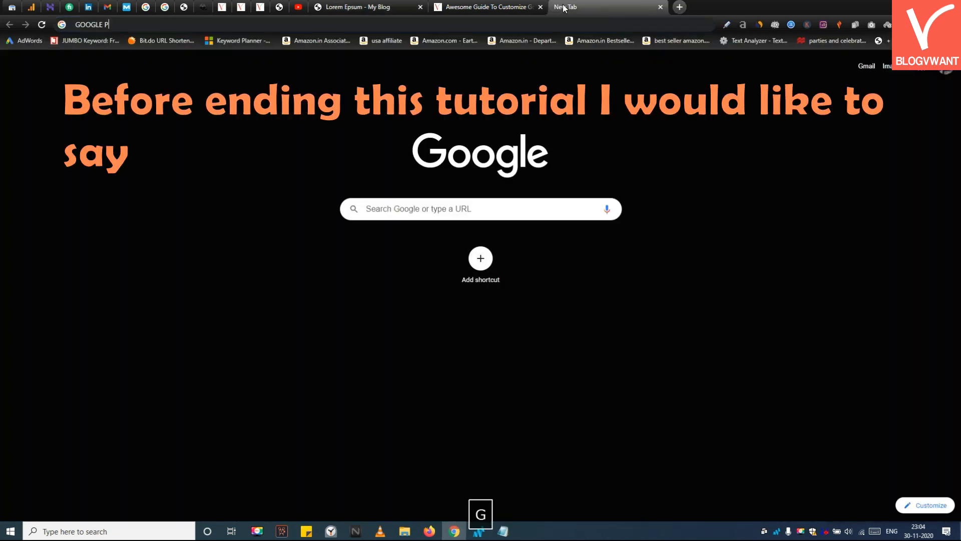
{"action": "key", "text": "Return"}
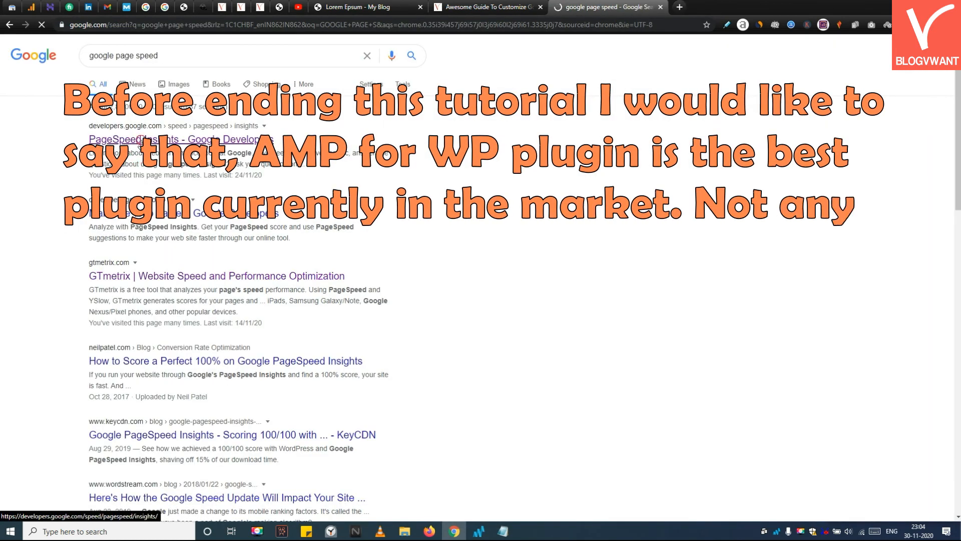
{"action": "left_click", "coordinate": [135, 140]}
{"action": "left_click", "coordinate": [361, 131]}
{"action": "type", "text": "https://intechnixlln.a2hosted.com/2020/11/05/lorem-epsum/amp/"}
{"action": "key", "text": "Return"}
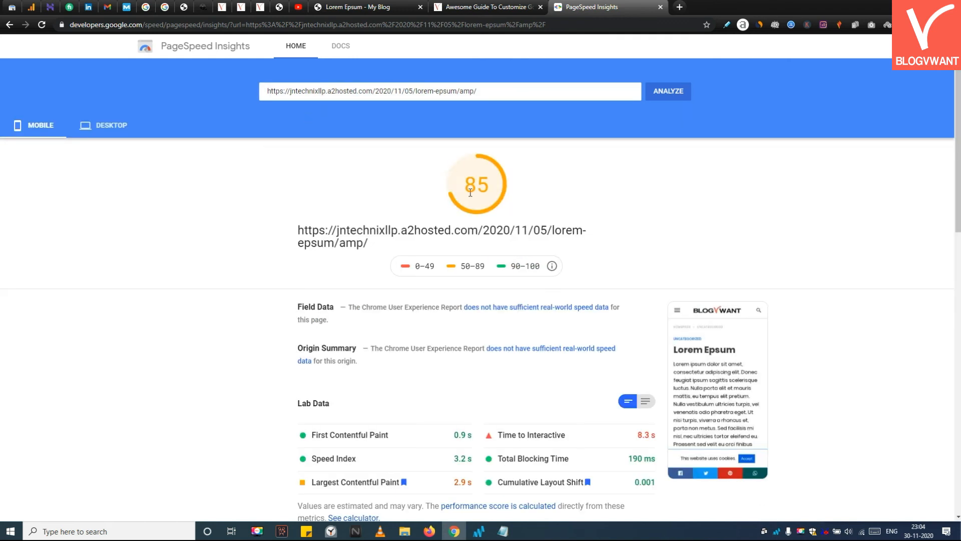
Step: View the desktop PageSpeed results for the AMP post and return to the post's tab
{"action": "left_click", "coordinate": [119, 125]}
{"action": "left_click", "coordinate": [32, 125]}
{"action": "left_click", "coordinate": [110, 133]}
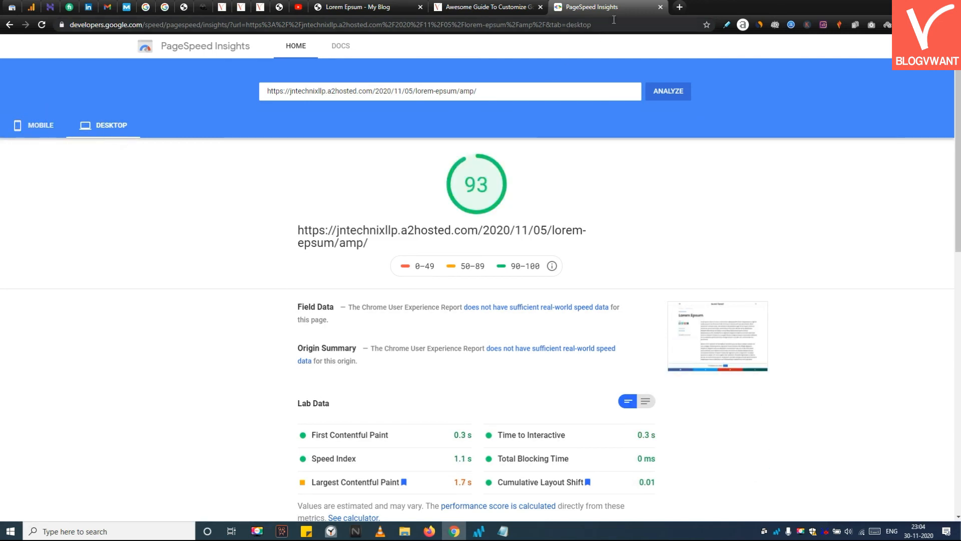
{"action": "left_click", "coordinate": [474, 9]}
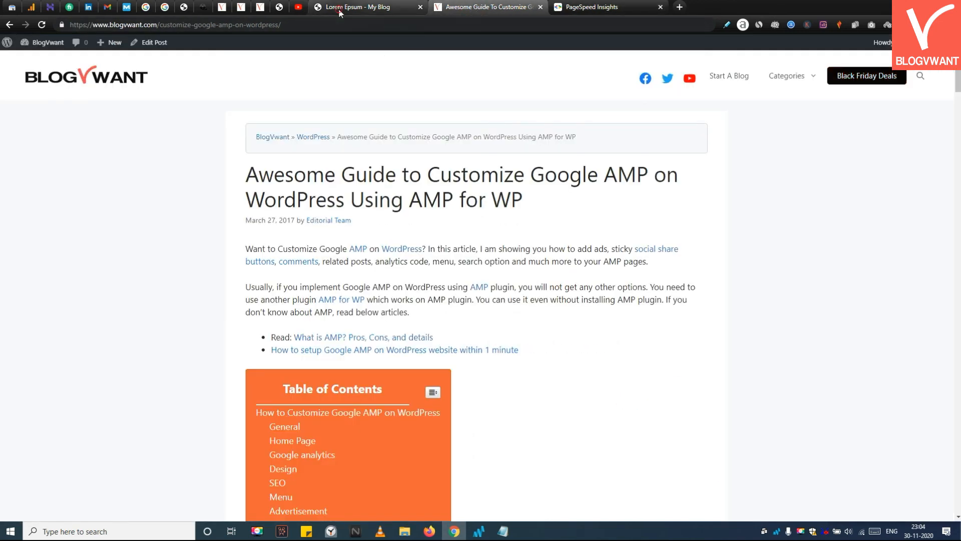
{"action": "left_click", "coordinate": [358, 7]}
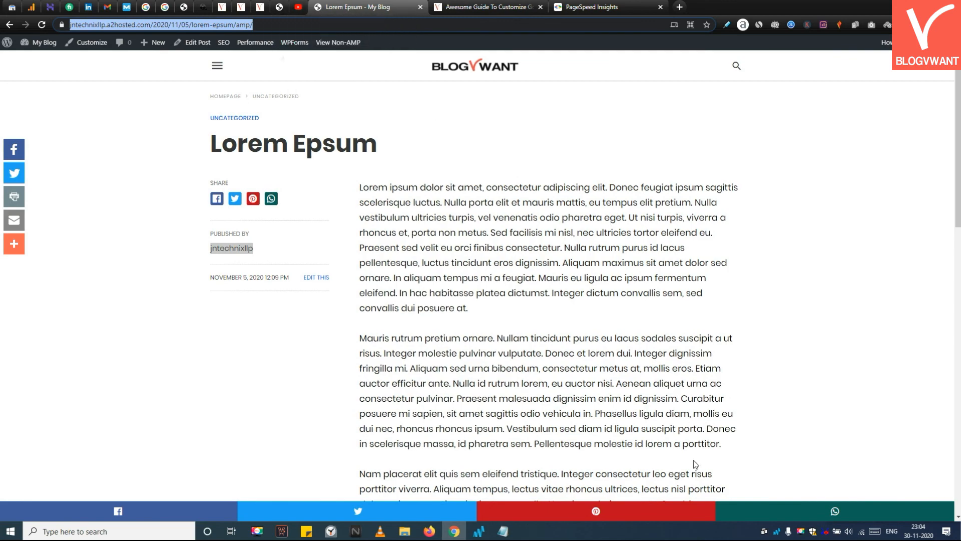